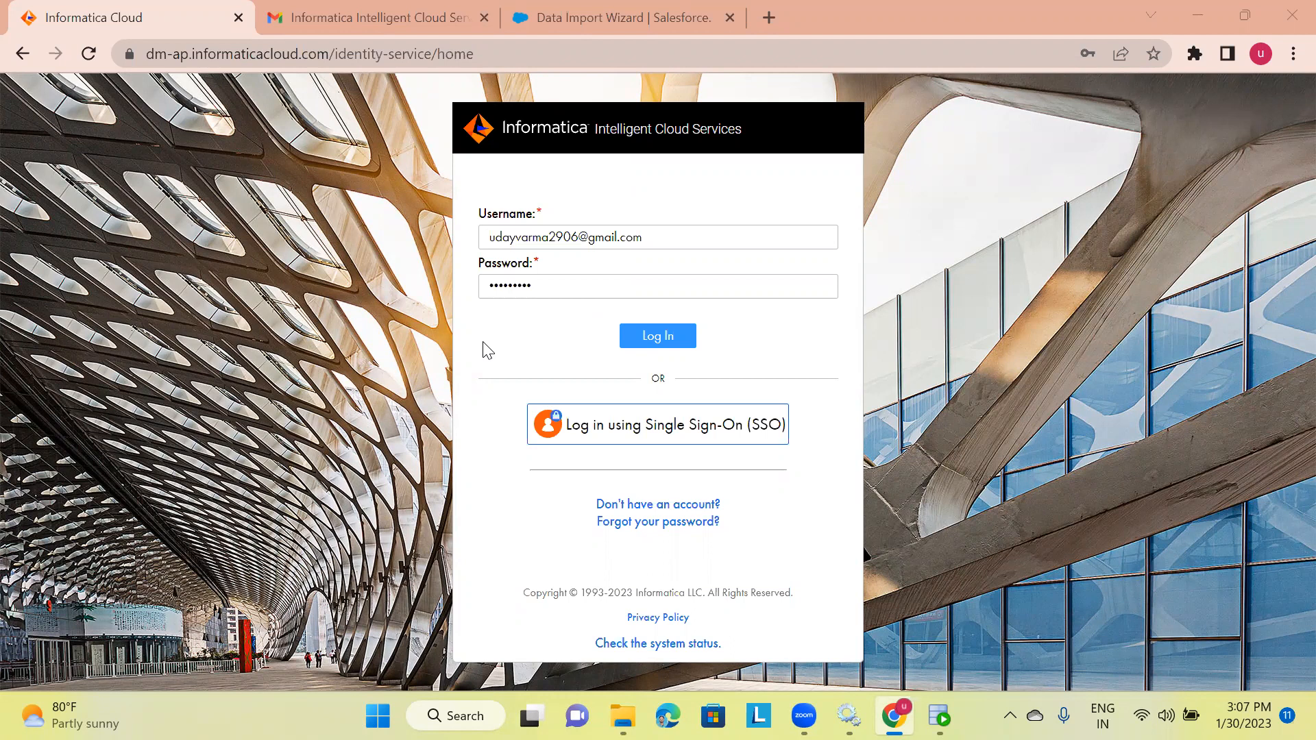
- Log in to Informatica Intelligent Cloud Services with the saved username and password
left_click(539, 50)
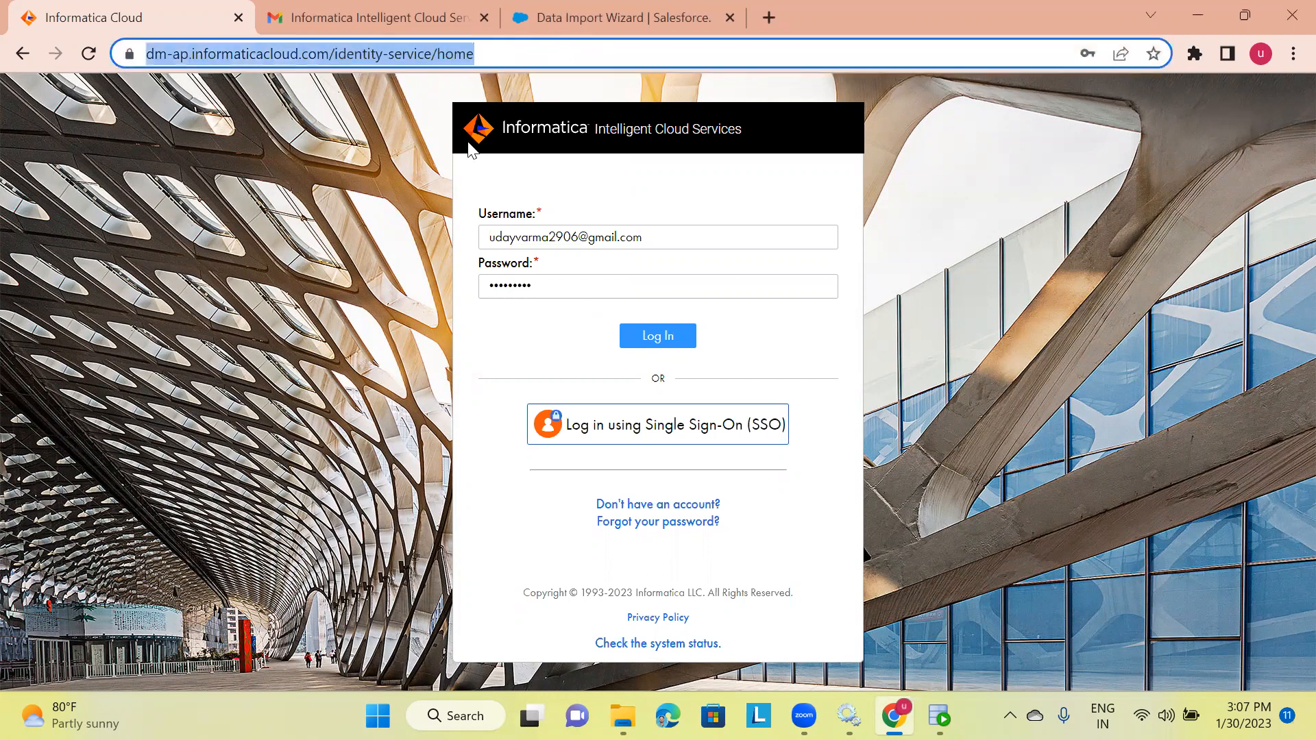
left_click_drag(650, 237, 477, 237)
left_click_drag(583, 280, 487, 286)
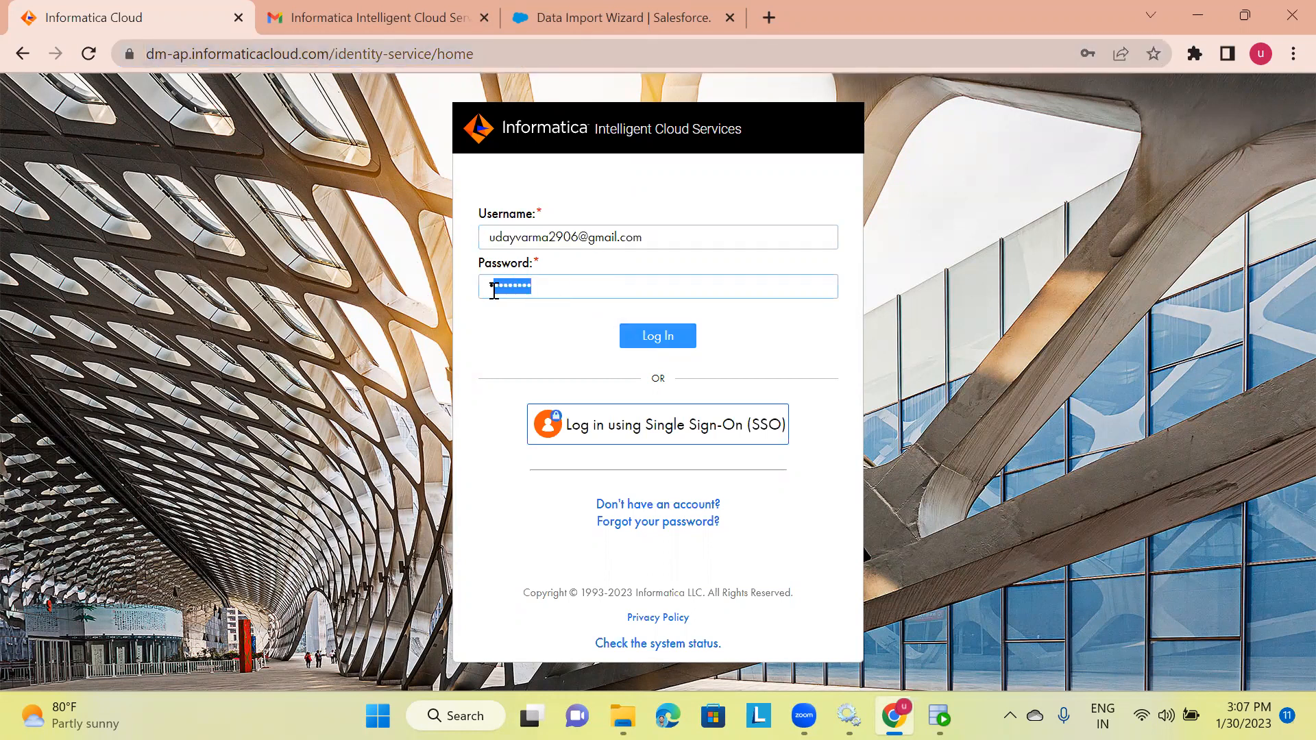
left_click(657, 336)
left_click(657, 337)
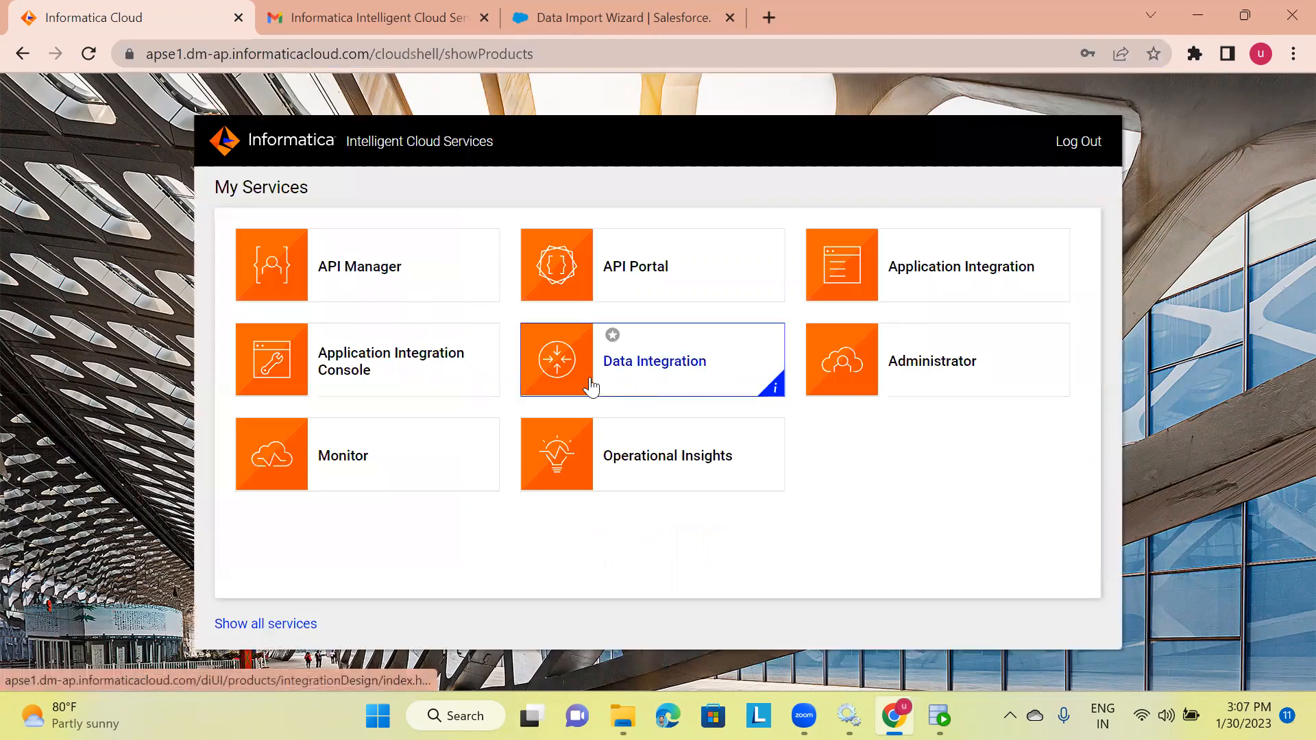
- Open the Administrator service and start a new connection from its Connections list
left_click(916, 377)
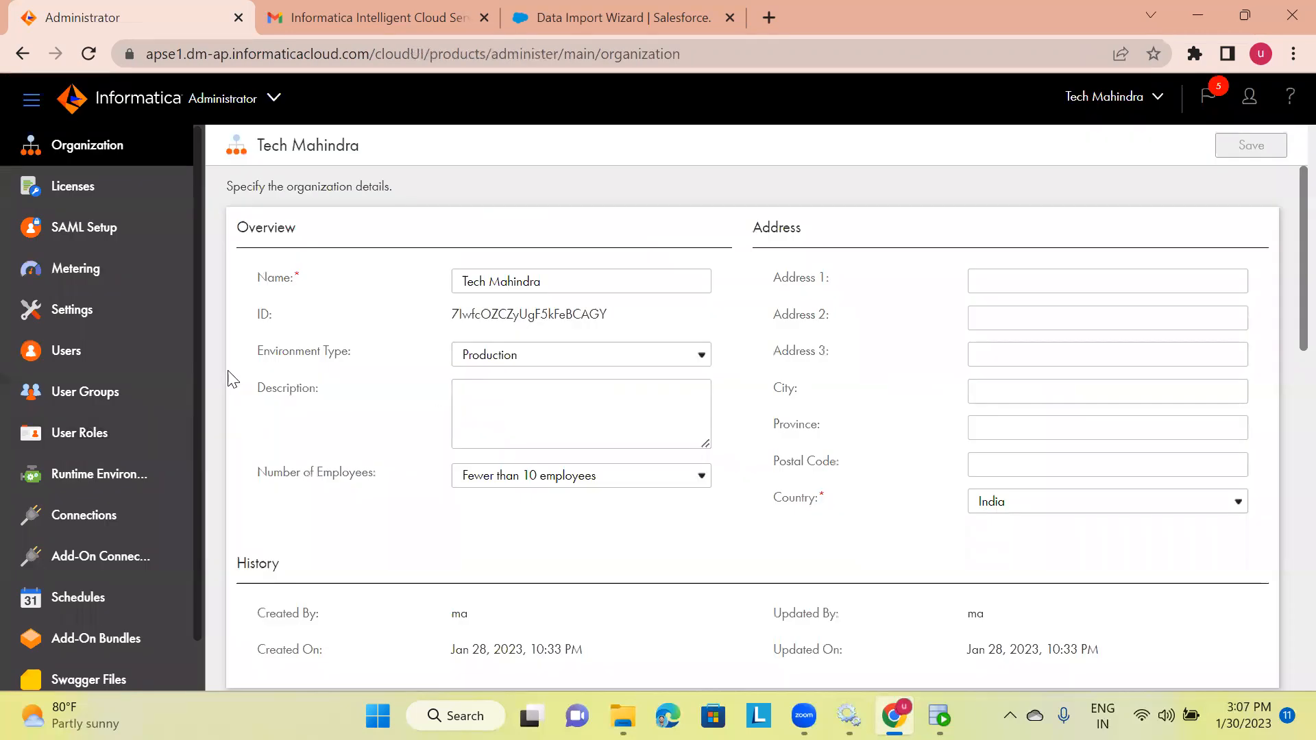
scroll(233, 378, "down", 3)
scroll(69, 412, "down", 1)
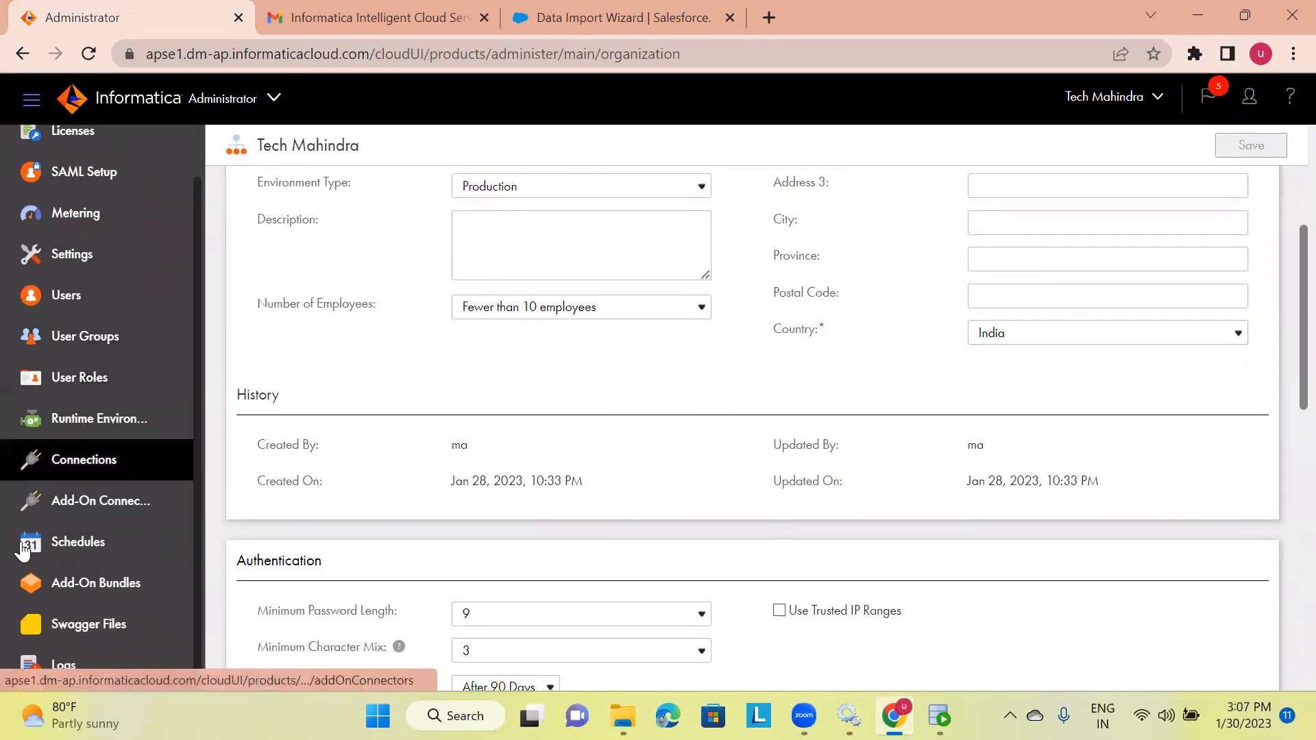
left_click(74, 468)
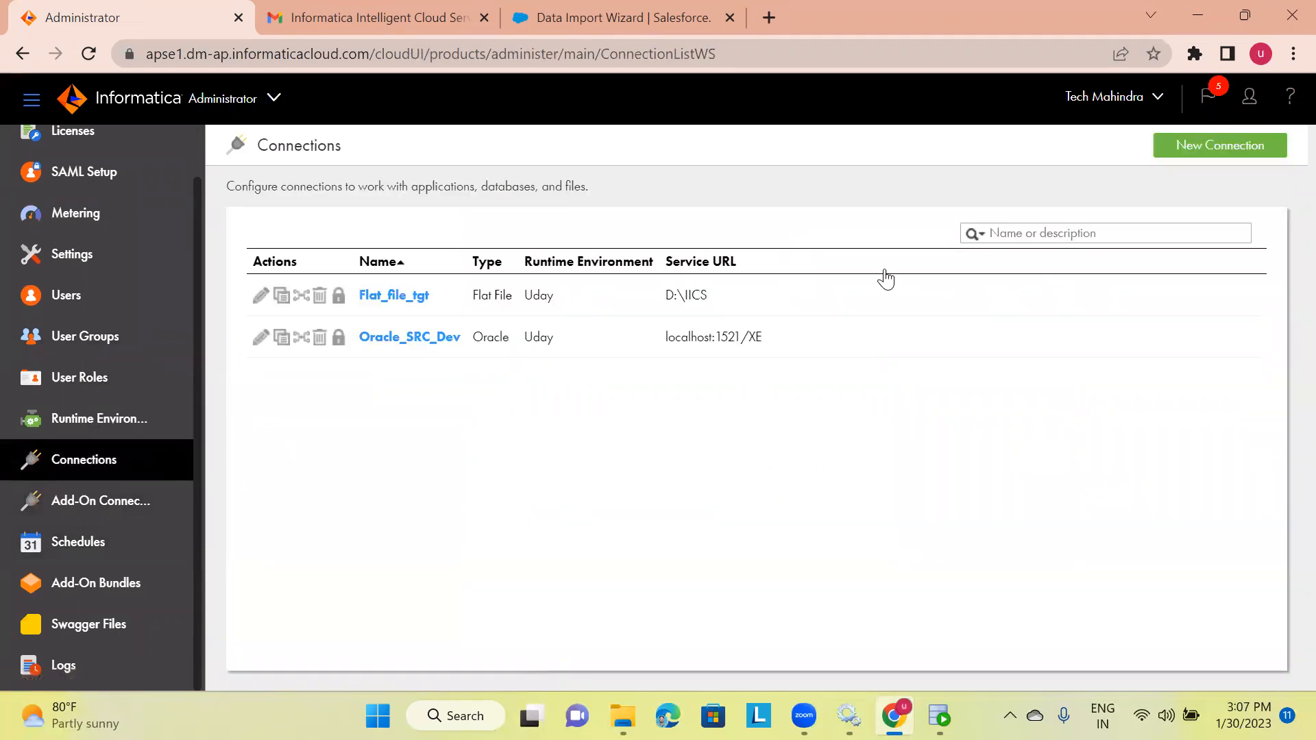
left_click(1204, 146)
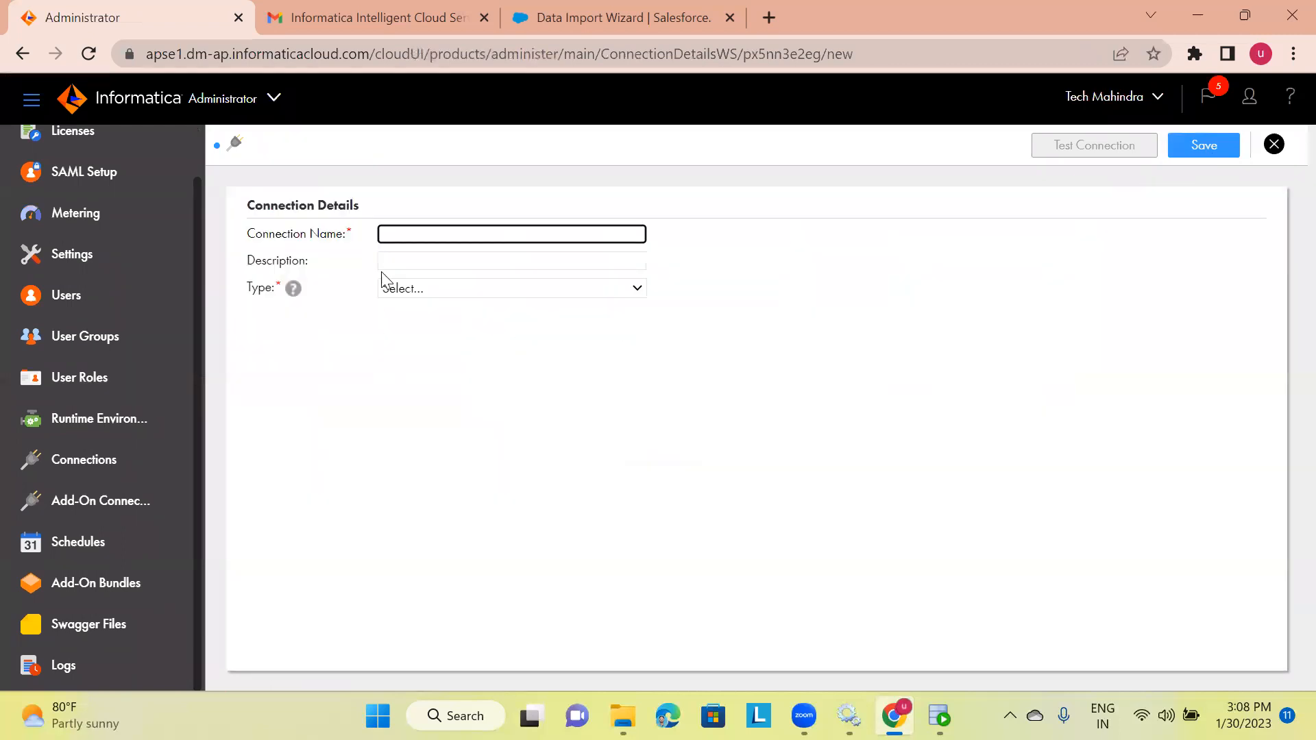
- Name the new connection Oracle_SRC_DEV1
left_click(428, 234)
type("Oracle")
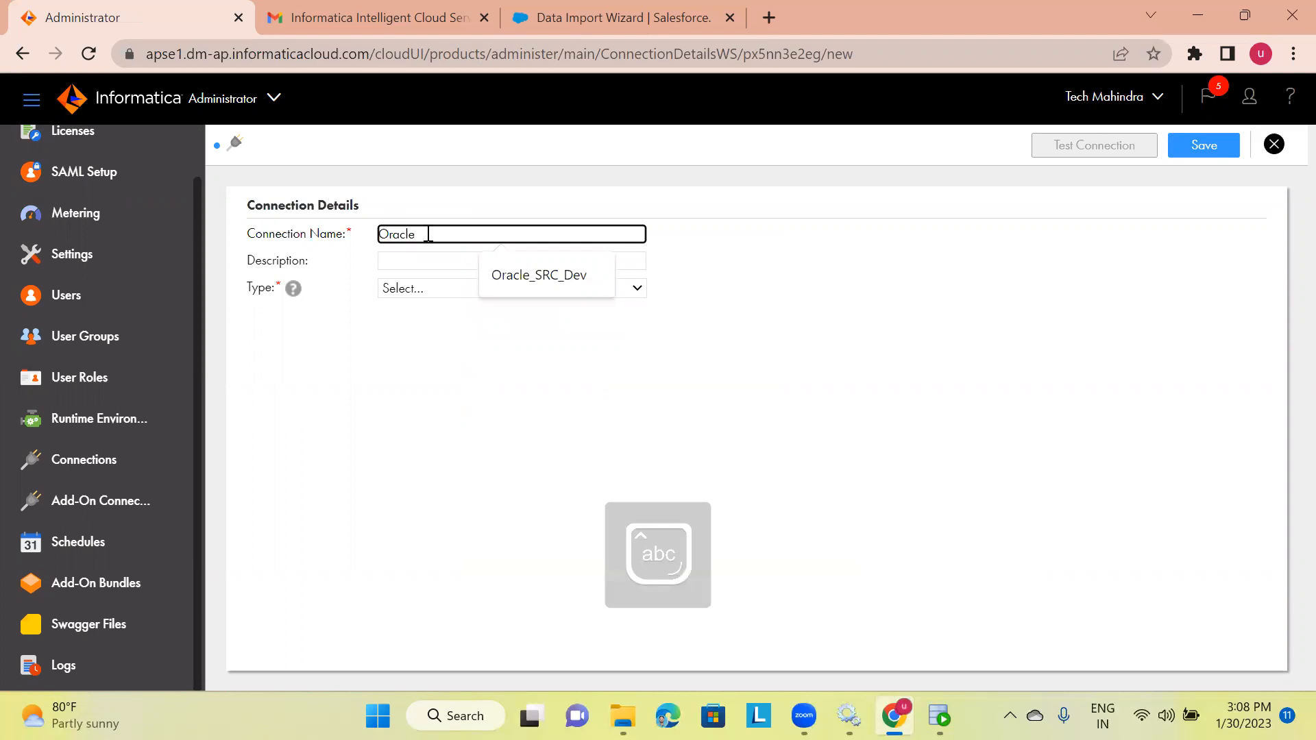
type("_")
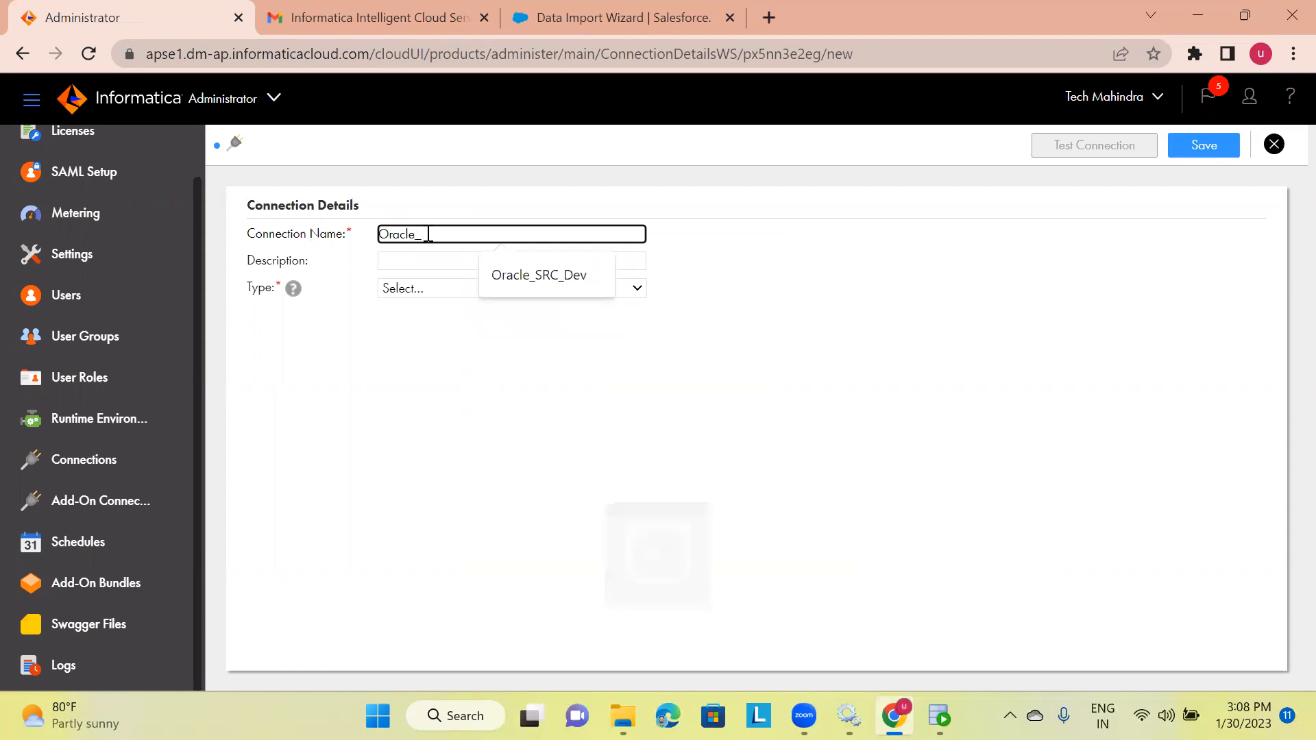
key("Caps_Lock")
type("SRC_")
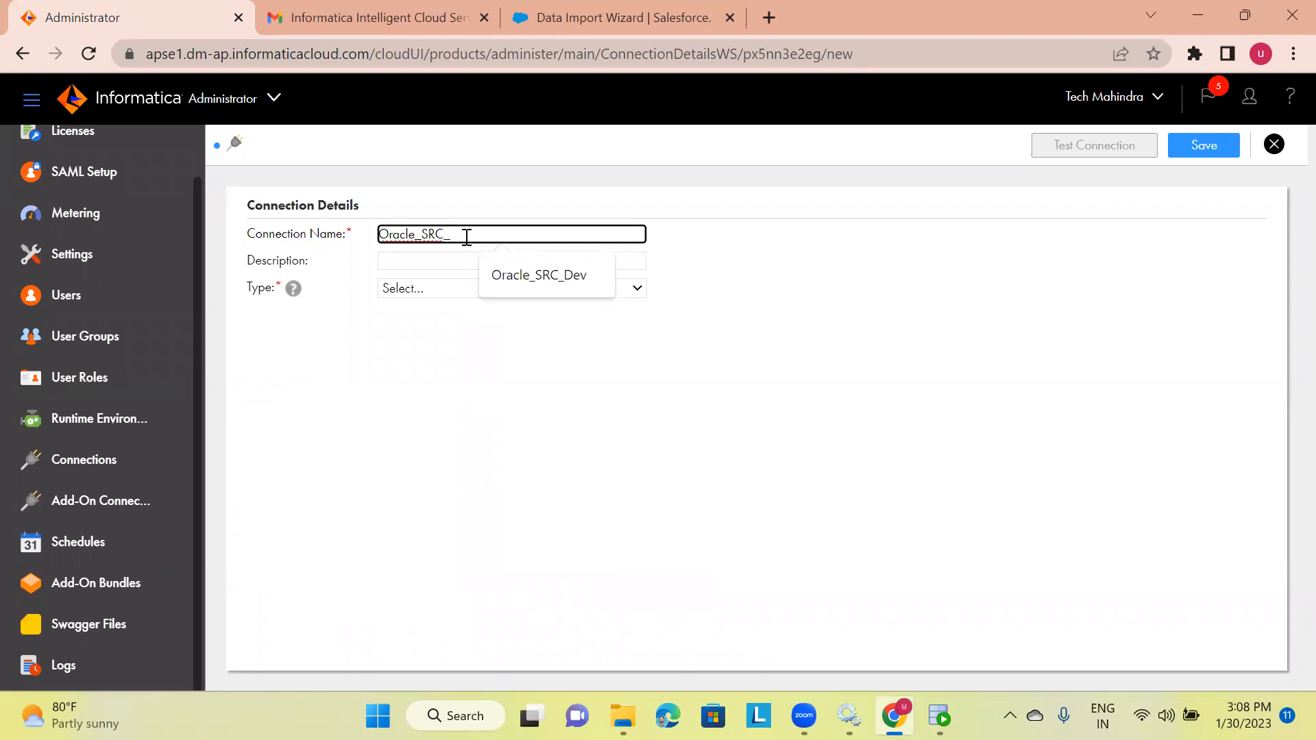
type("DEV1")
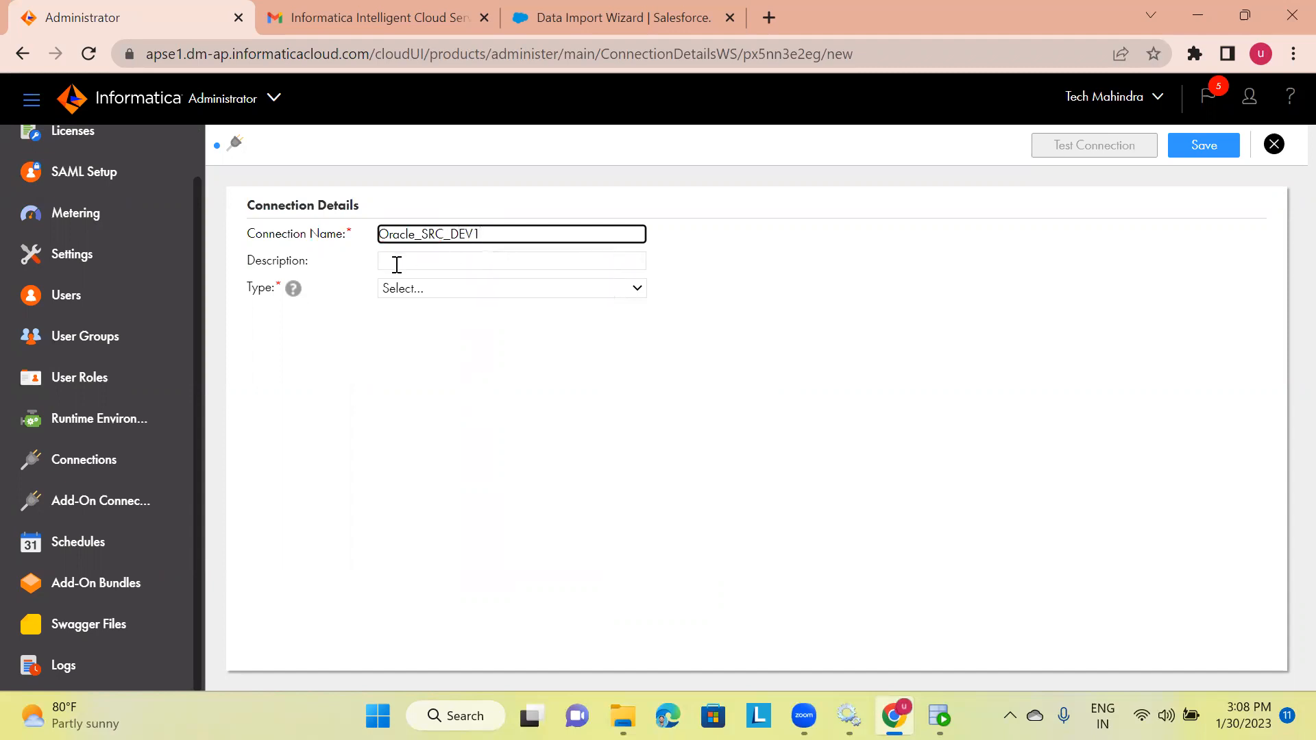
- Set the connection type to Oracle and choose the organization's own agent, not the Informatica Cloud Hosted Agent, as runtime environment
left_click(455, 289)
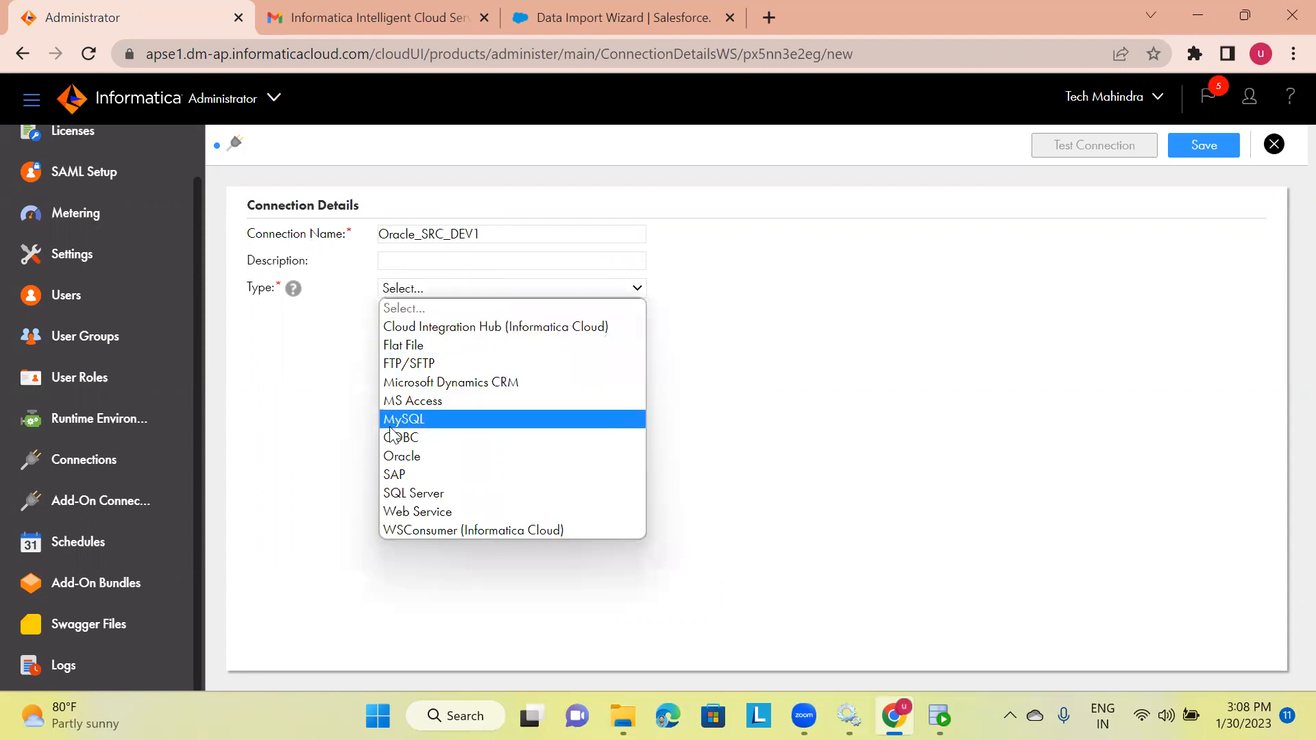
left_click(401, 457)
scroll(400, 457, "down", 2)
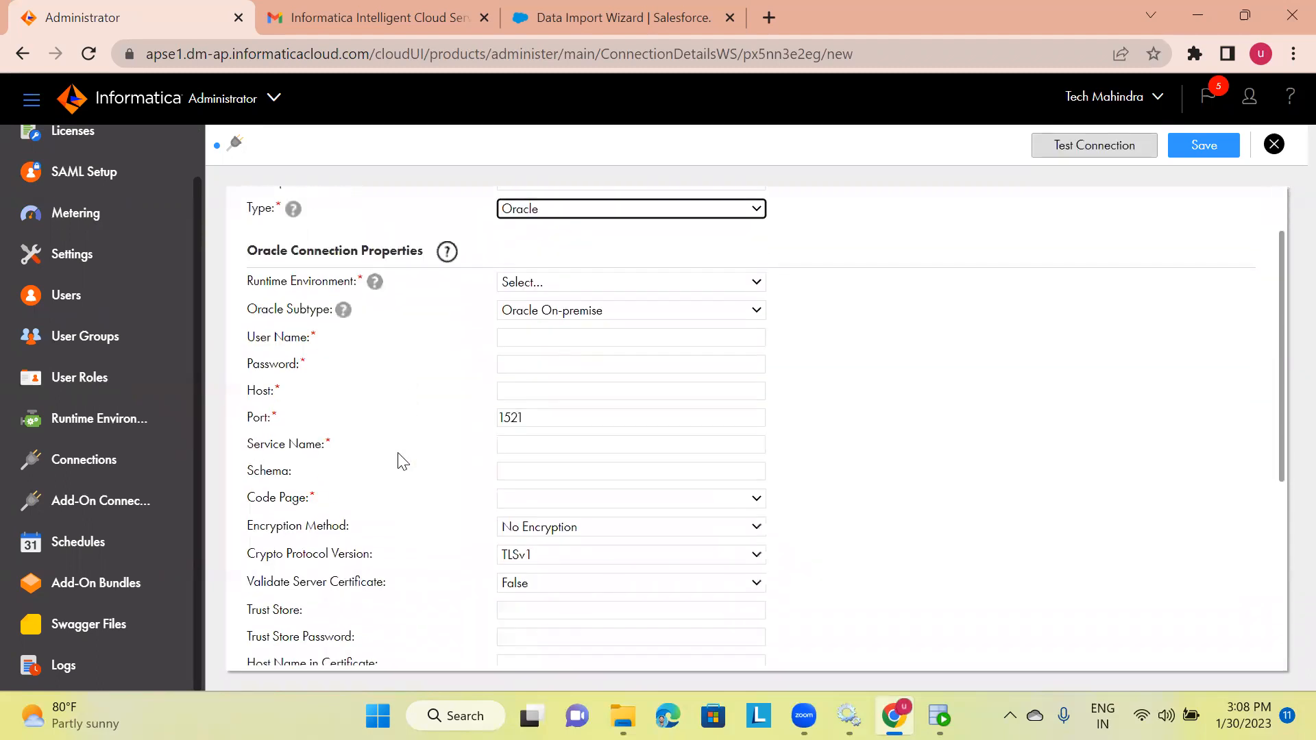
left_click(567, 286)
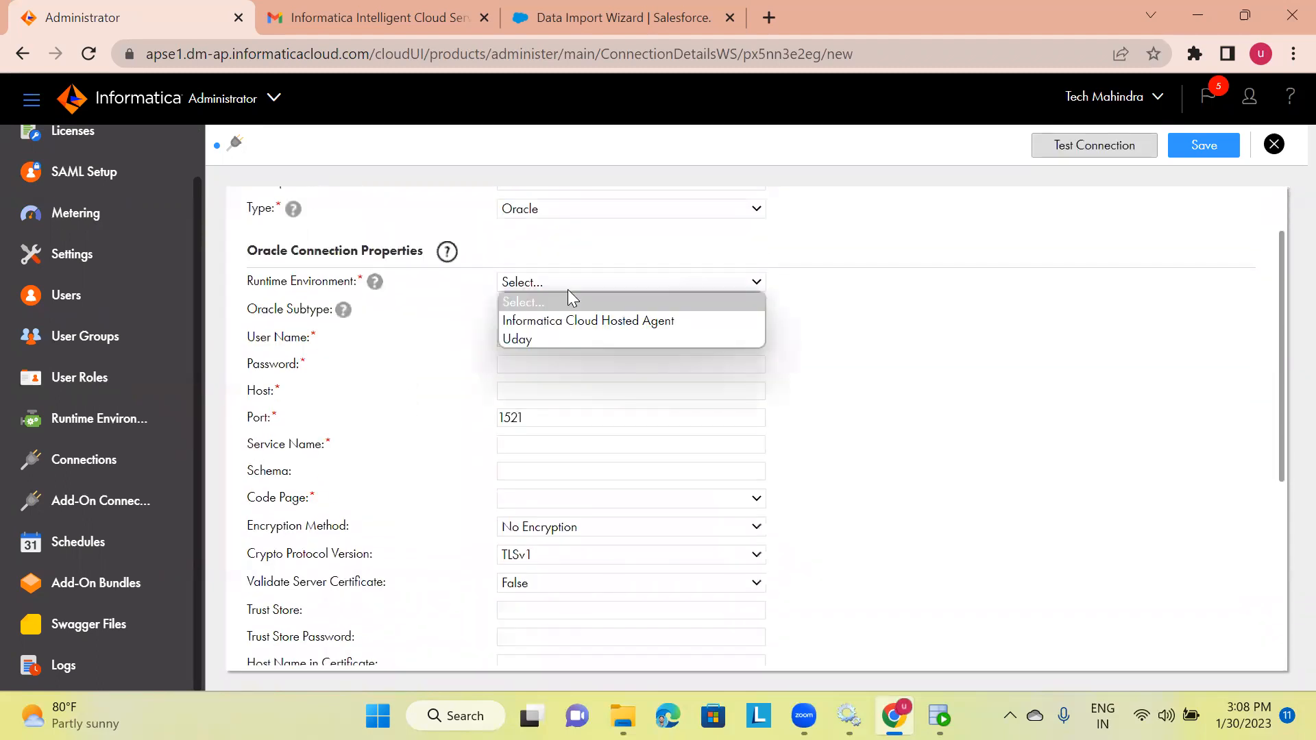
left_click(536, 340)
scroll(417, 333, "down", 1)
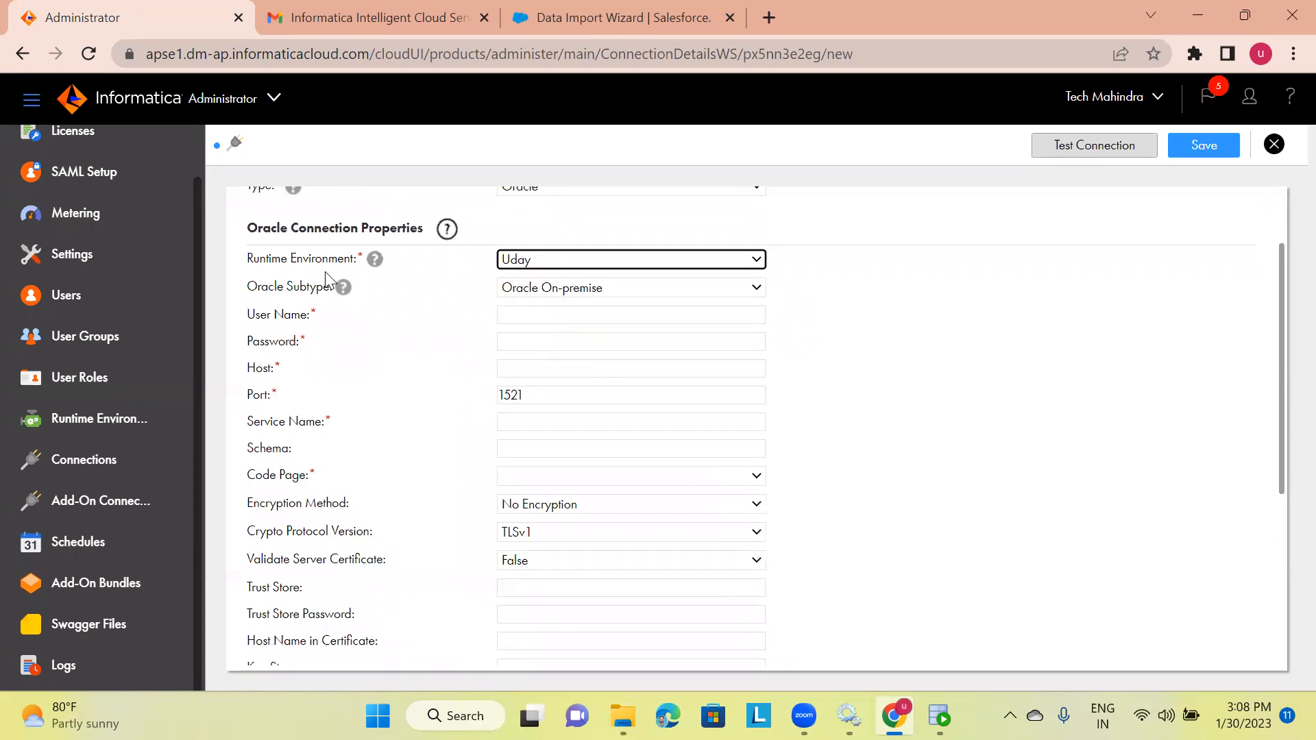
scroll(439, 305, "down", 1)
scroll(440, 304, "up", 1)
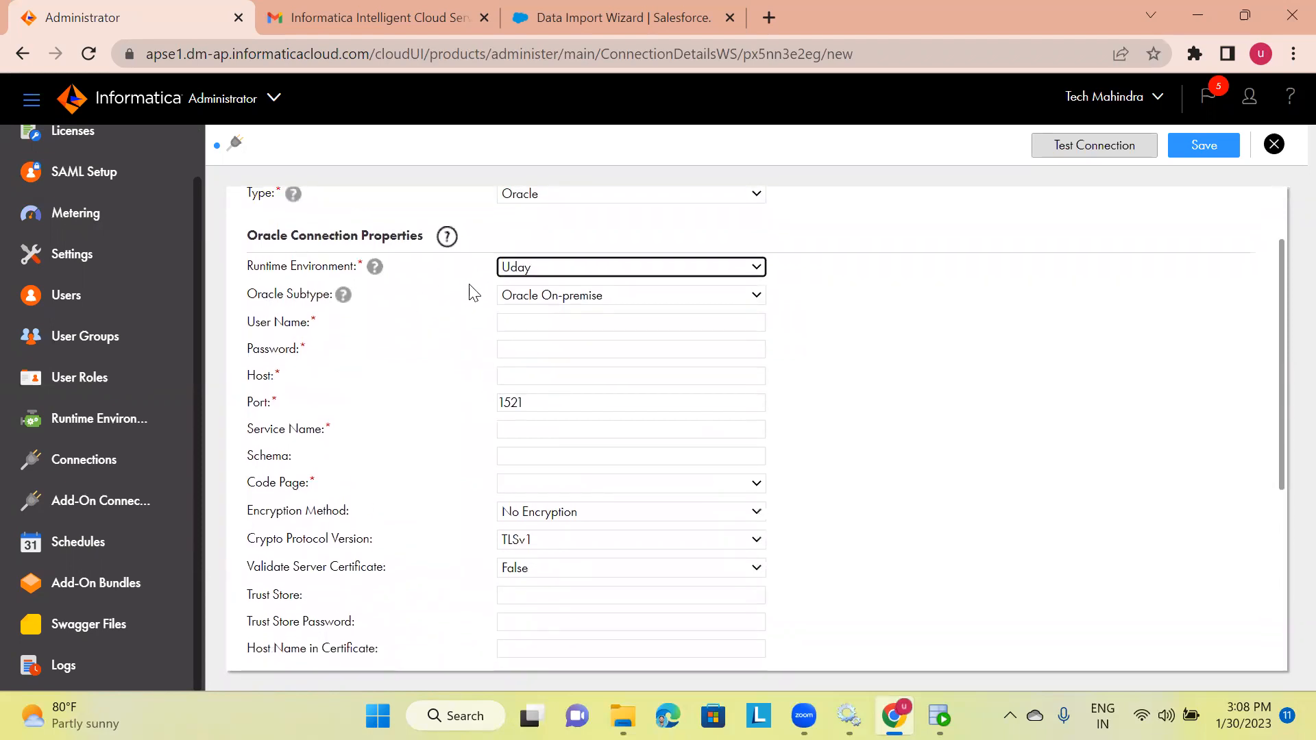
scroll(411, 337, "down", 1)
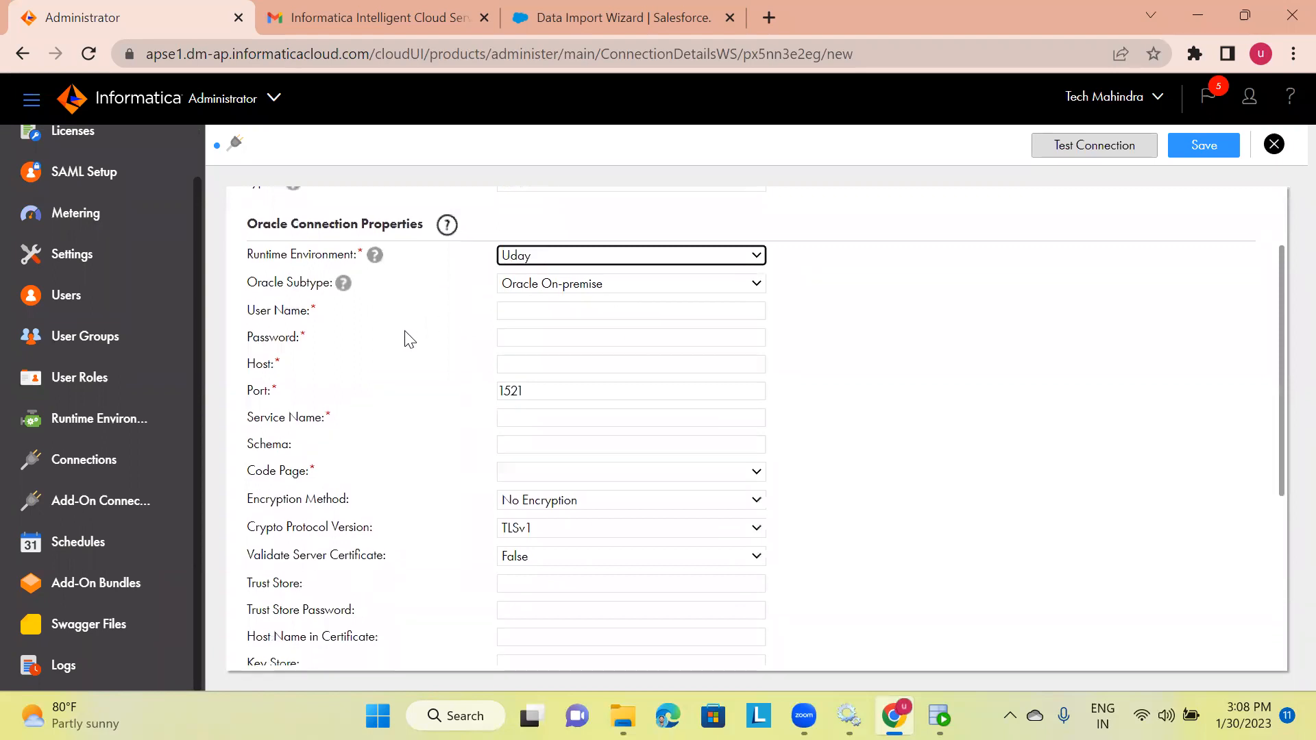
- Switch to Oracle SQL Developer and open the properties of the OT_SRC_DEV8 database connection
left_click(528, 307)
left_click(966, 441)
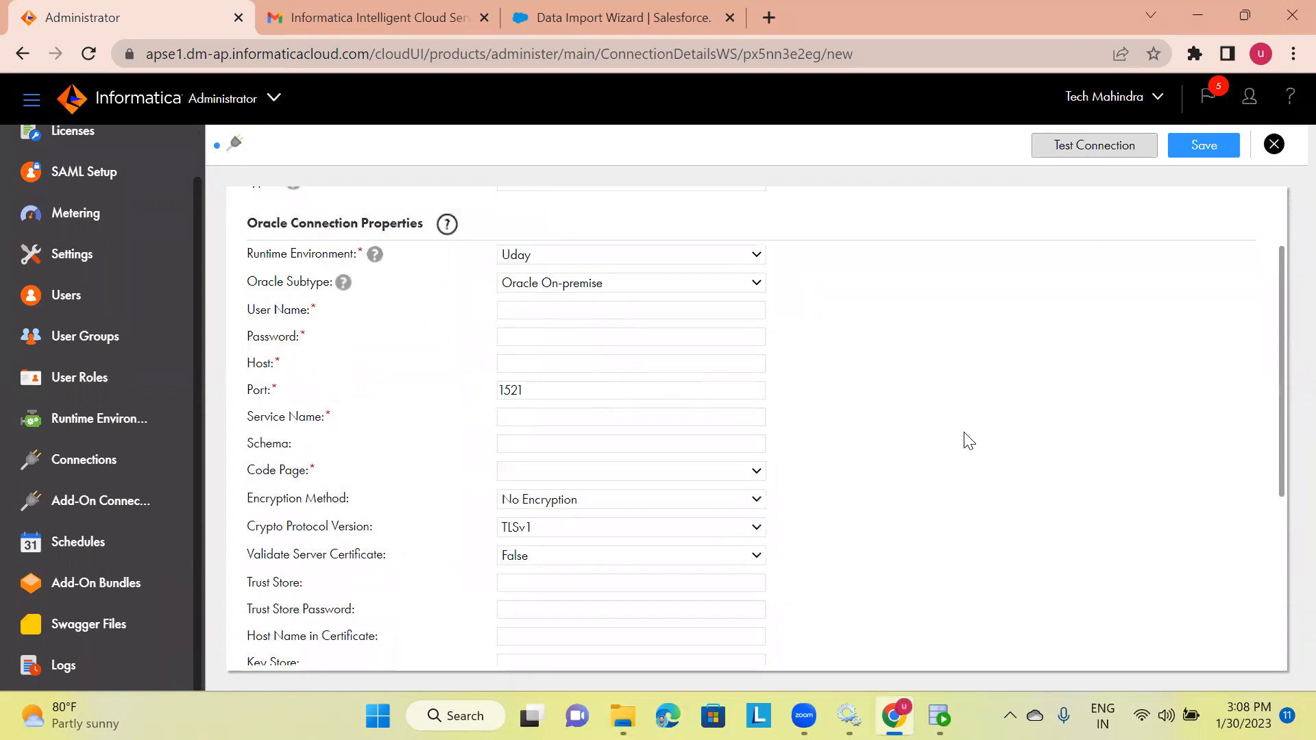
key("alt+Tab")
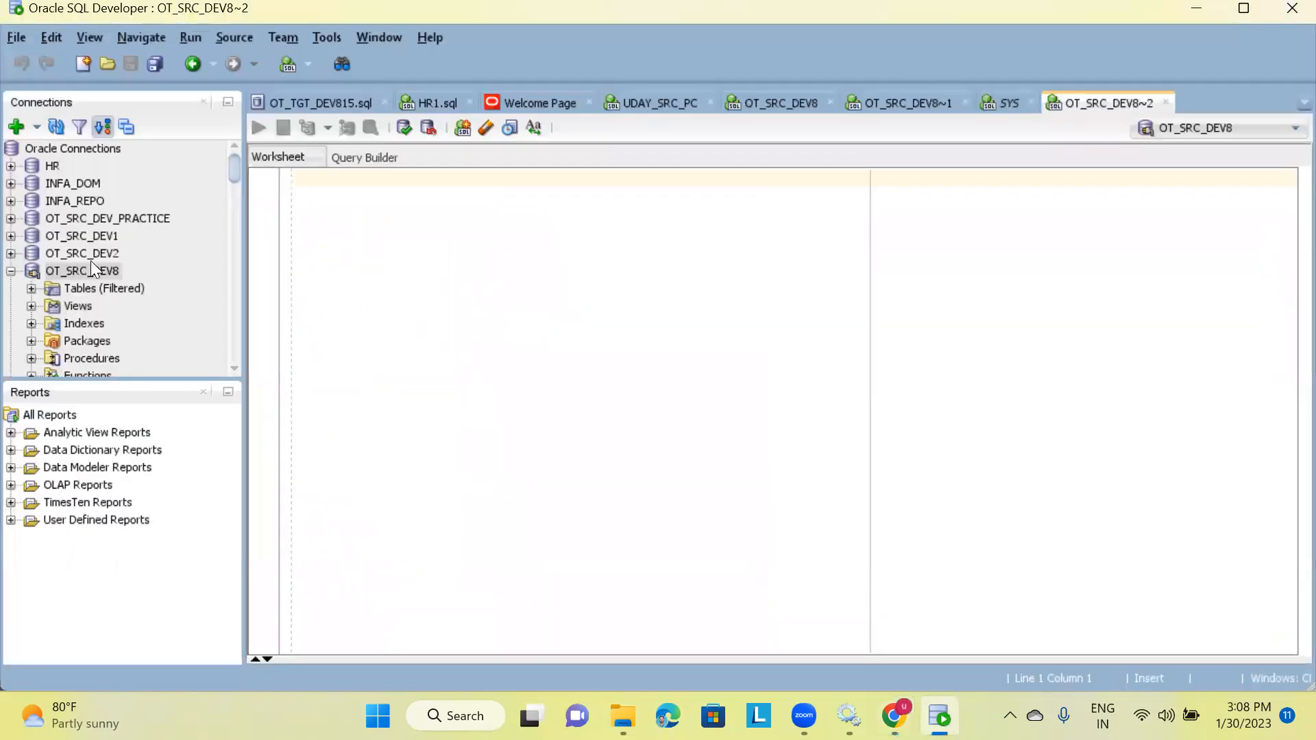
left_click(77, 272)
left_click(12, 272)
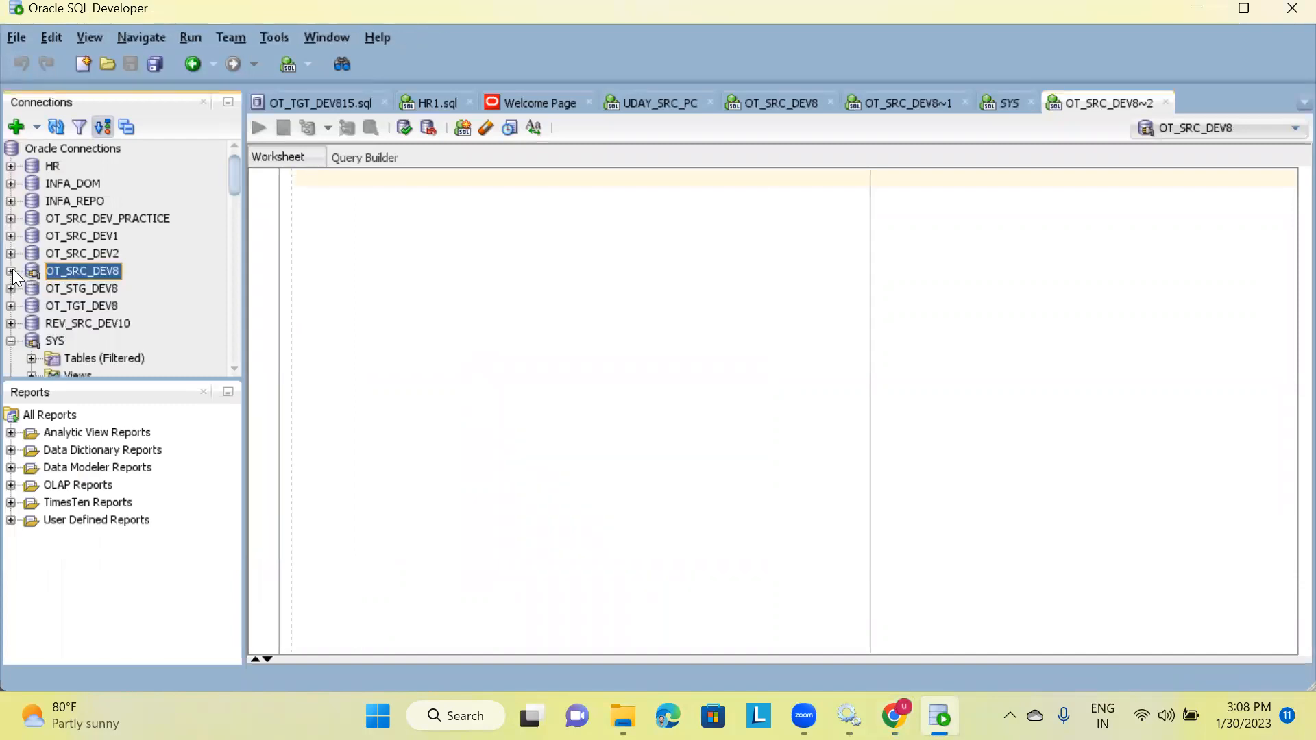
right_click(58, 269)
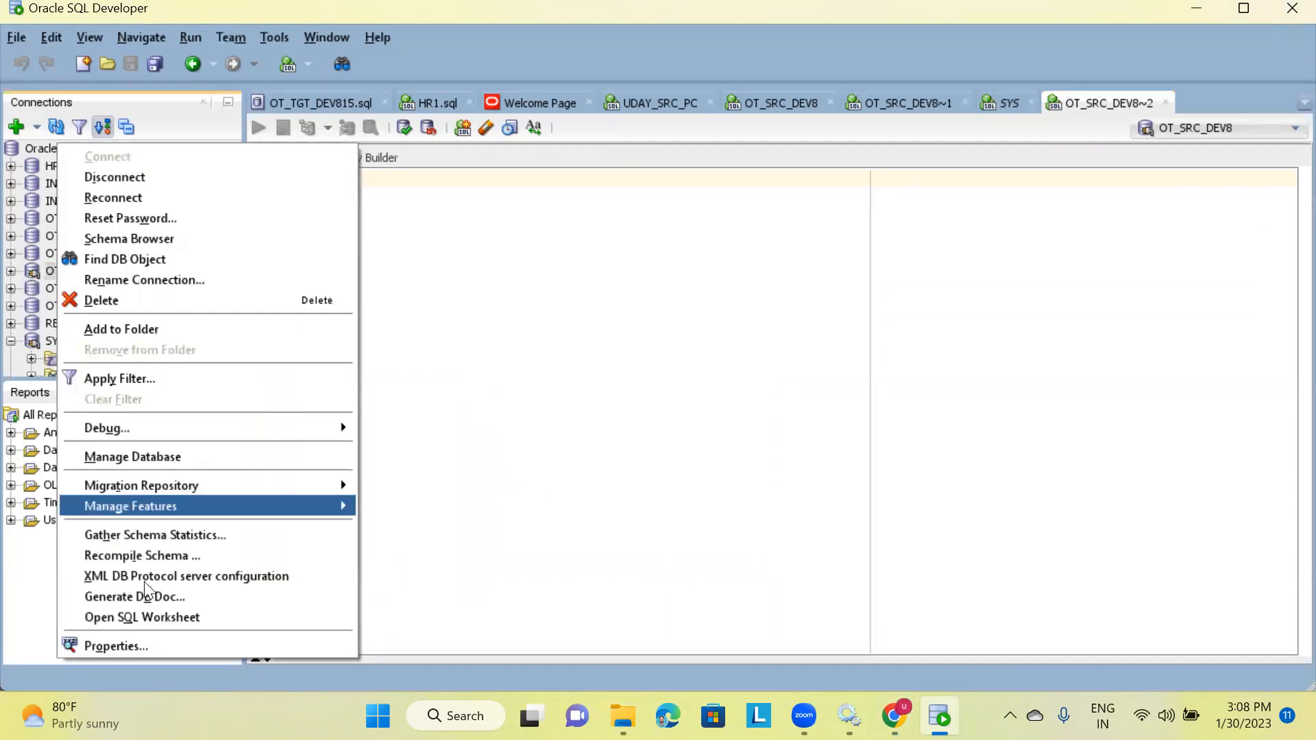
left_click(128, 641)
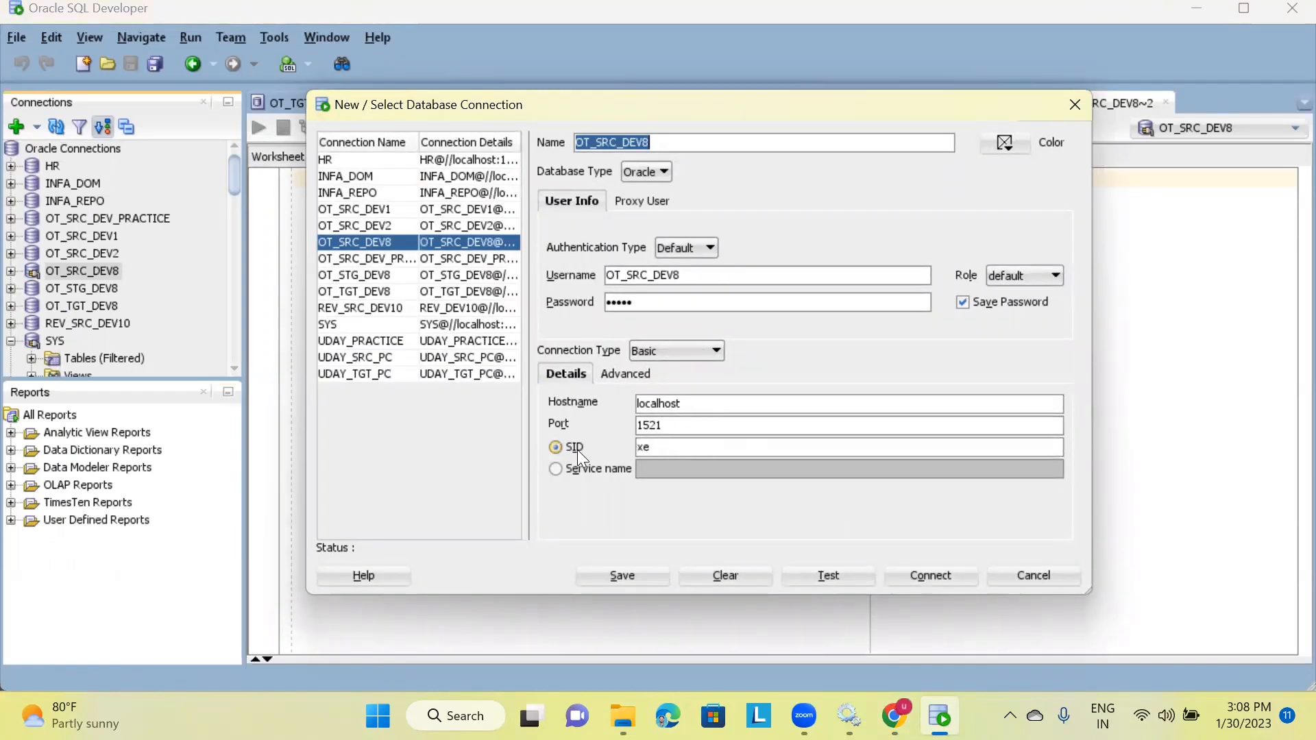
- Copy the hostname from the OT_SRC_DEV8 properties and paste it into the User Name of the Informatica connection
left_click_drag(693, 403, 620, 404)
key("ctrl+c")
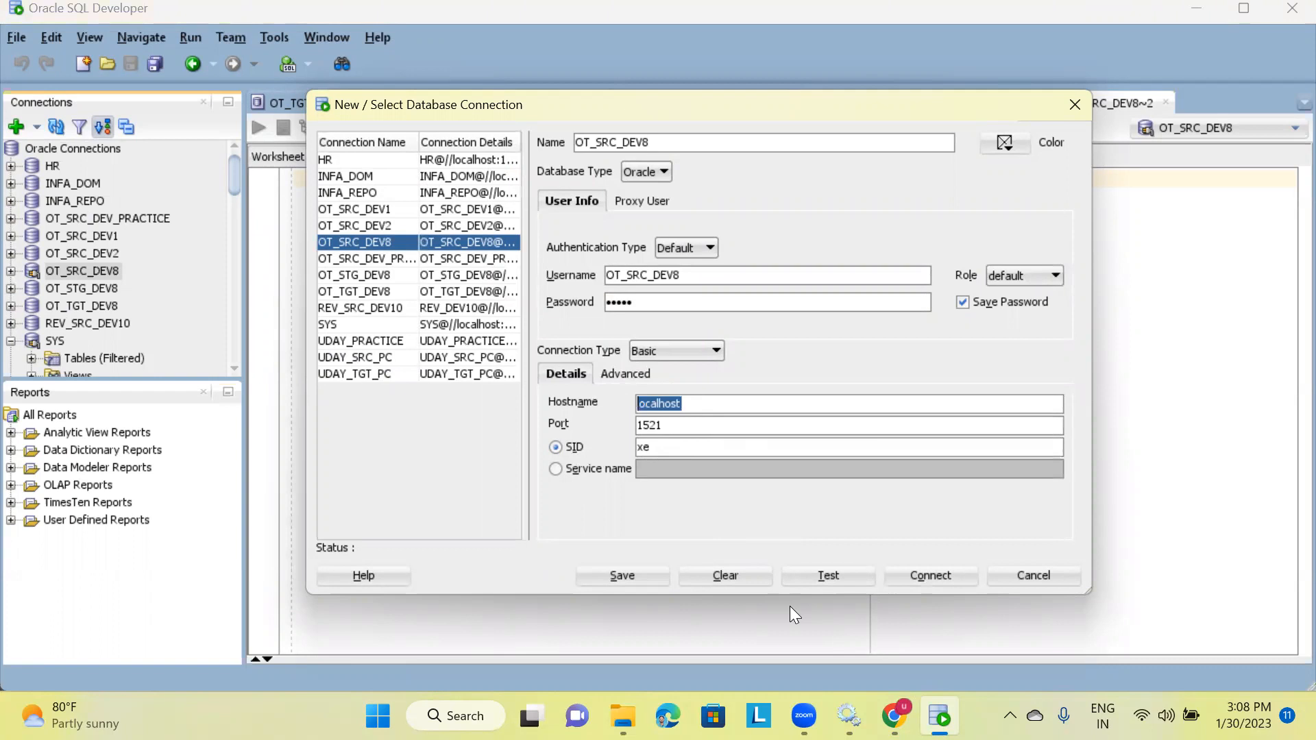
key("alt+Tab")
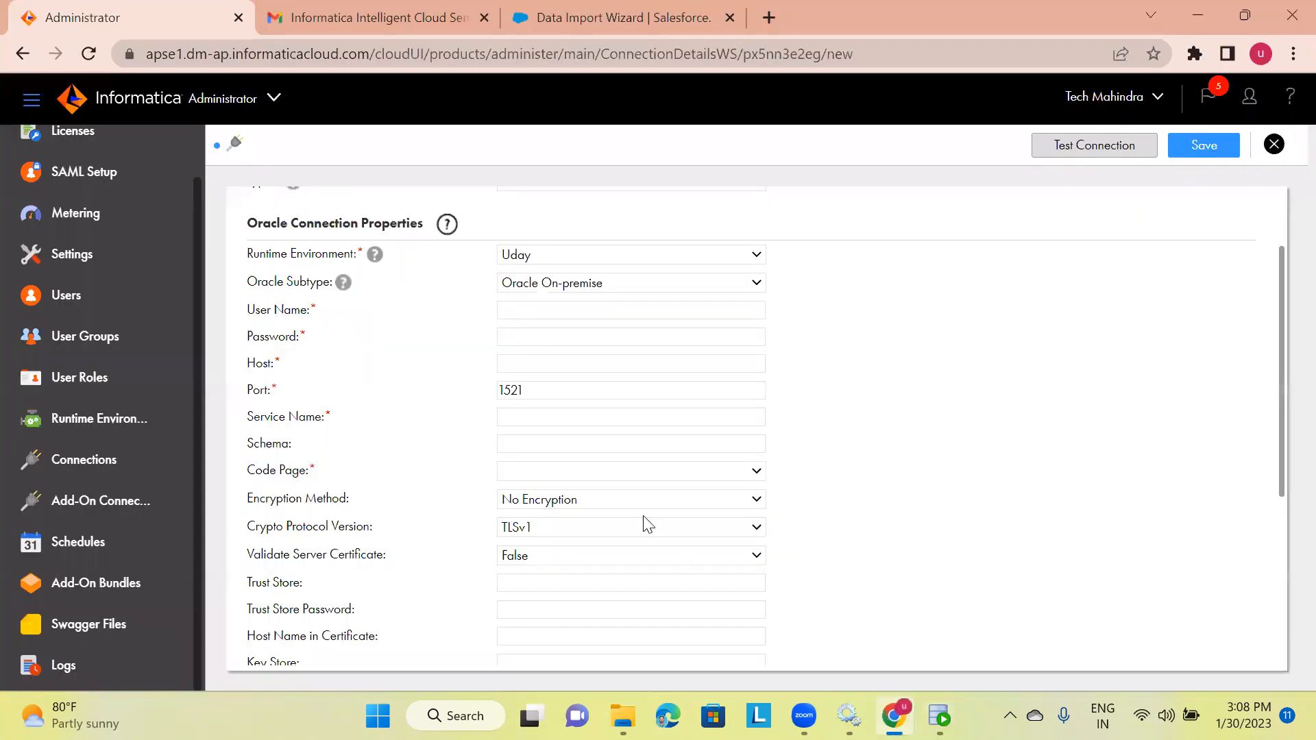
left_click(529, 310)
key("ctrl+v")
- Enter the database password in the Oracle connection properties
left_click(519, 337)
key("Caps_Lock")
type("•")
key("Caps_Lock")
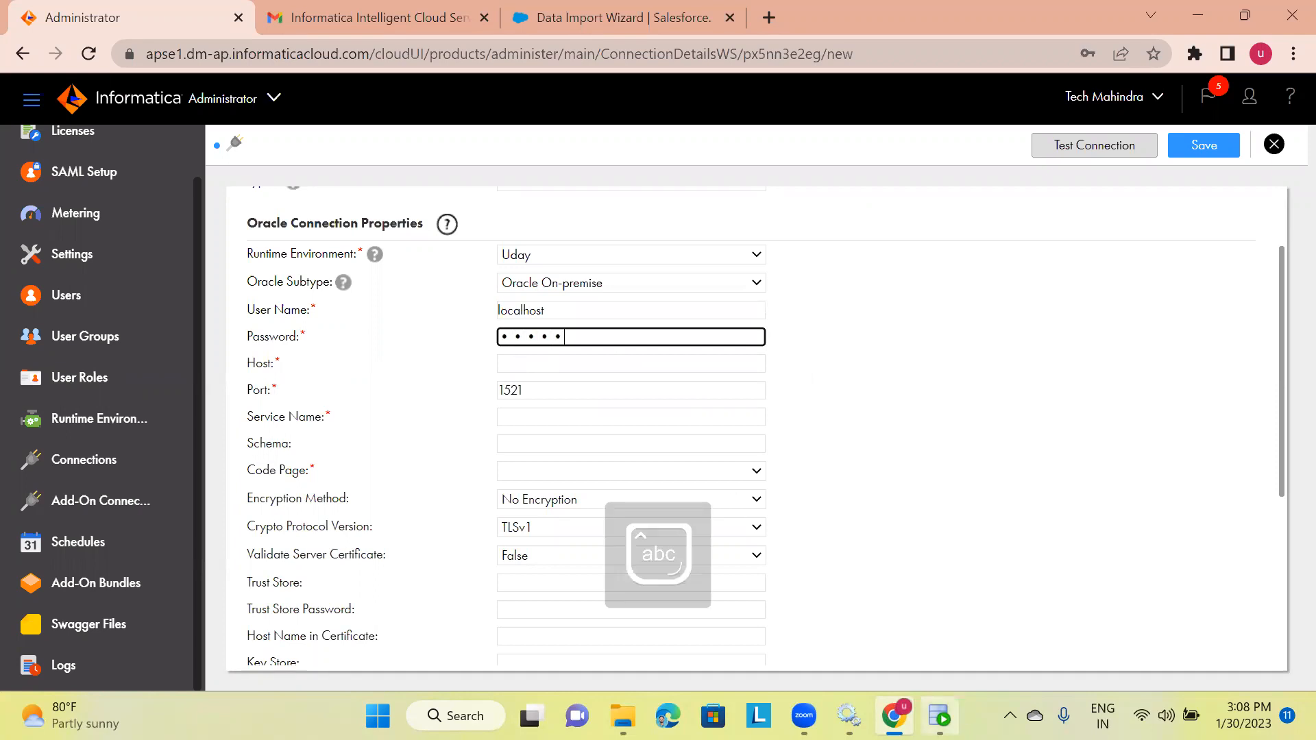
- Replace the Oracle connection's User Name with OT_SRC_DEV8, copied from the connection properties in Oracle SQL Developer
left_click(939, 716)
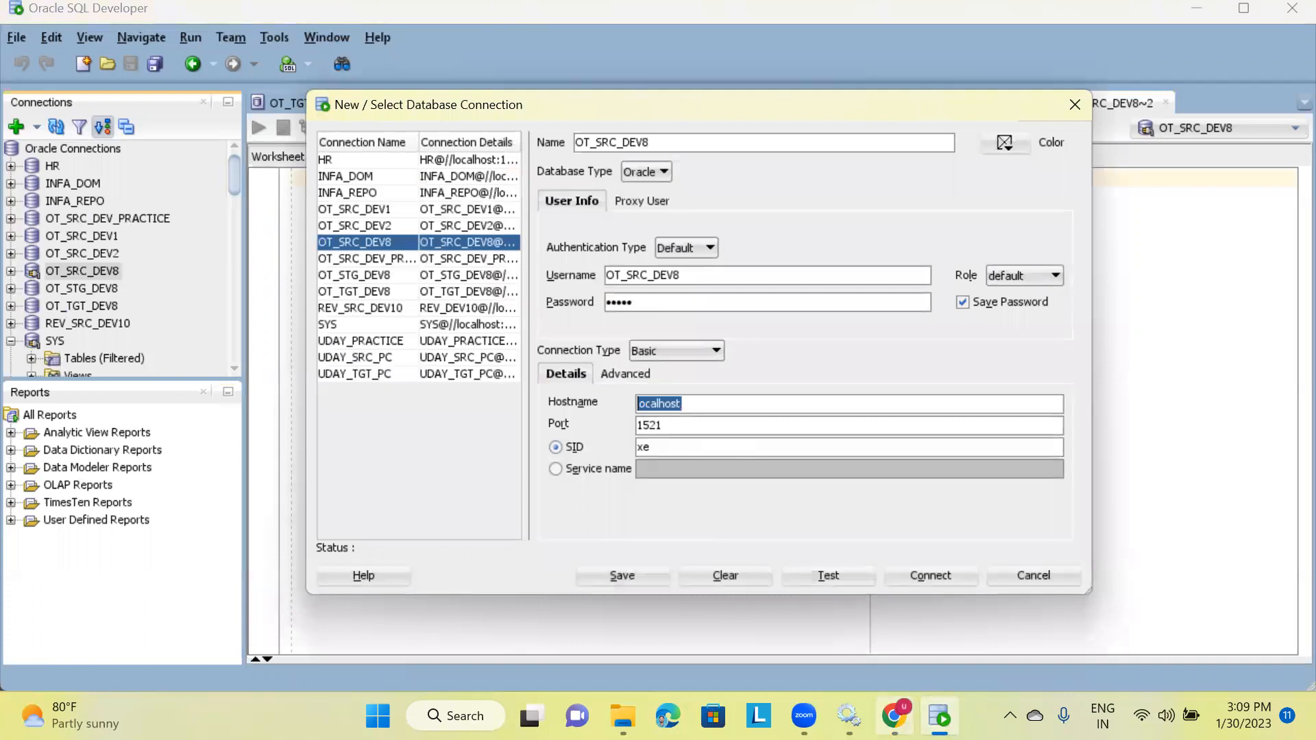
left_click(893, 716)
left_click_drag(552, 309, 461, 314)
key("BackSpace")
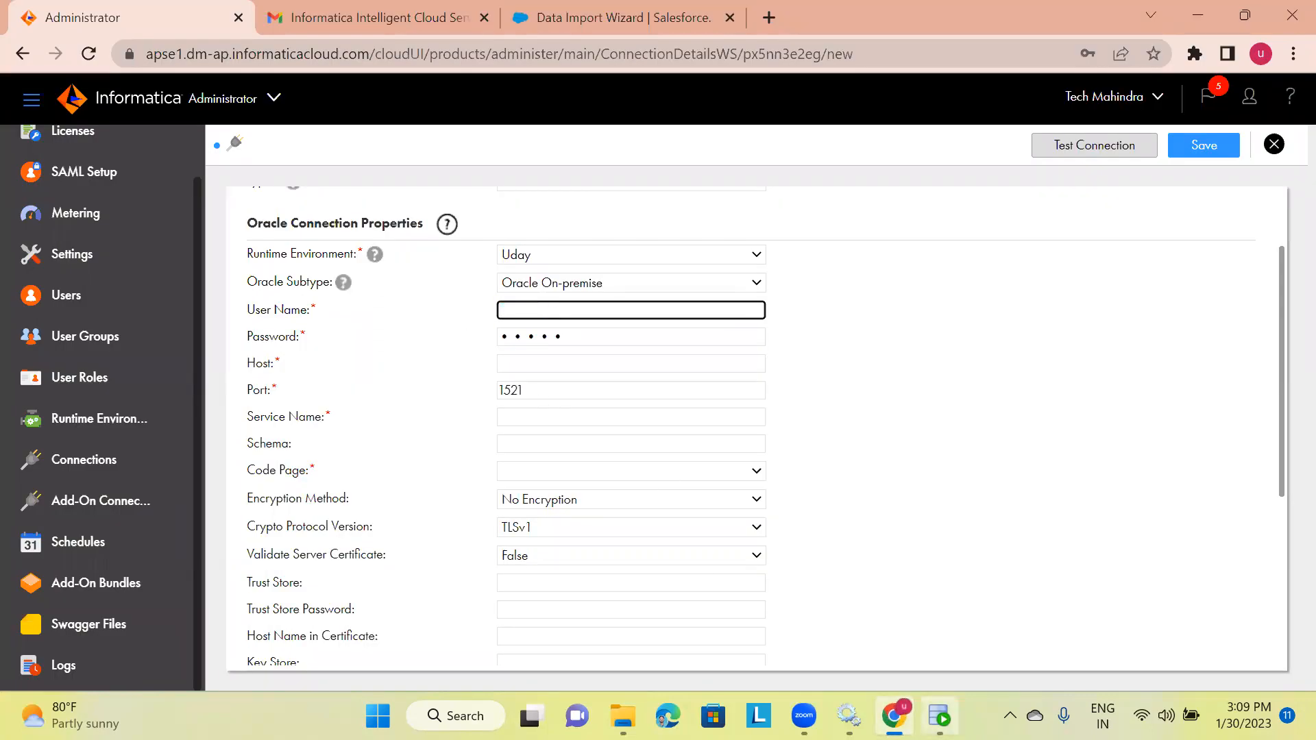
left_click(939, 716)
left_click_drag(690, 272, 588, 277)
key("ctrl+c")
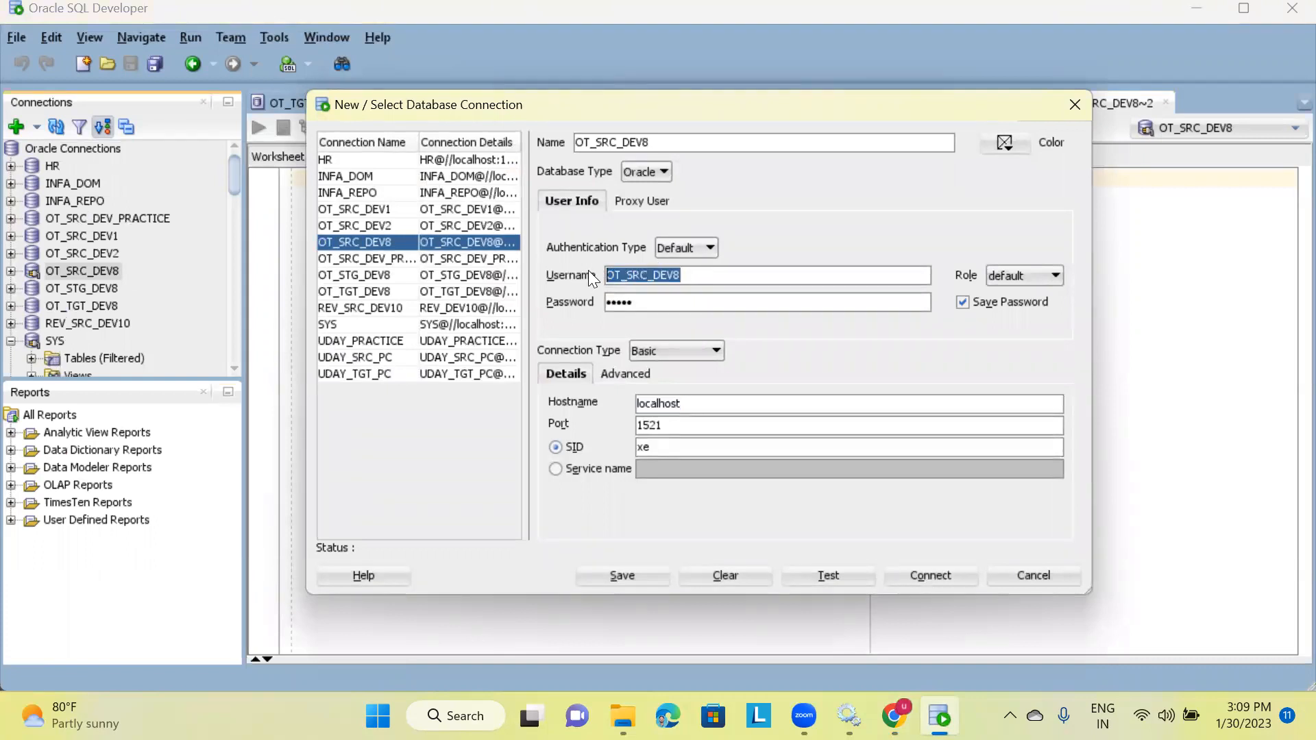
left_click(893, 716)
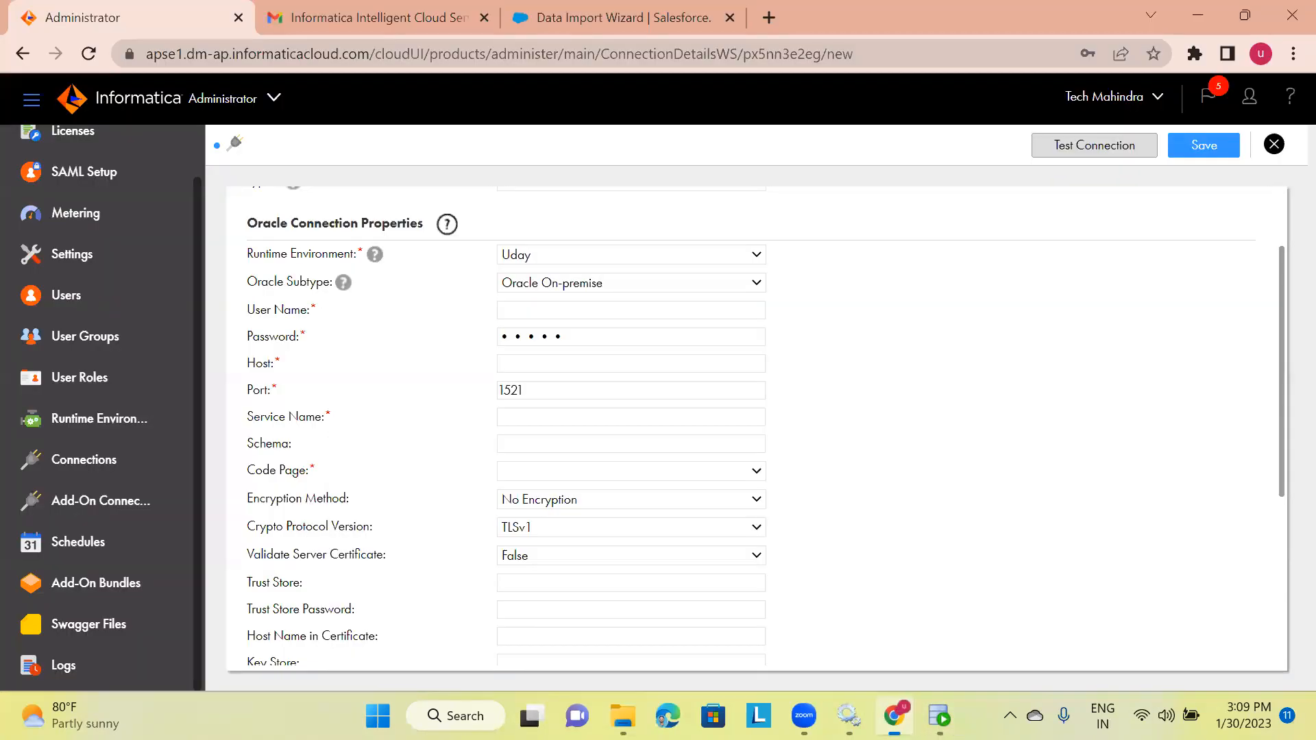
left_click(533, 314)
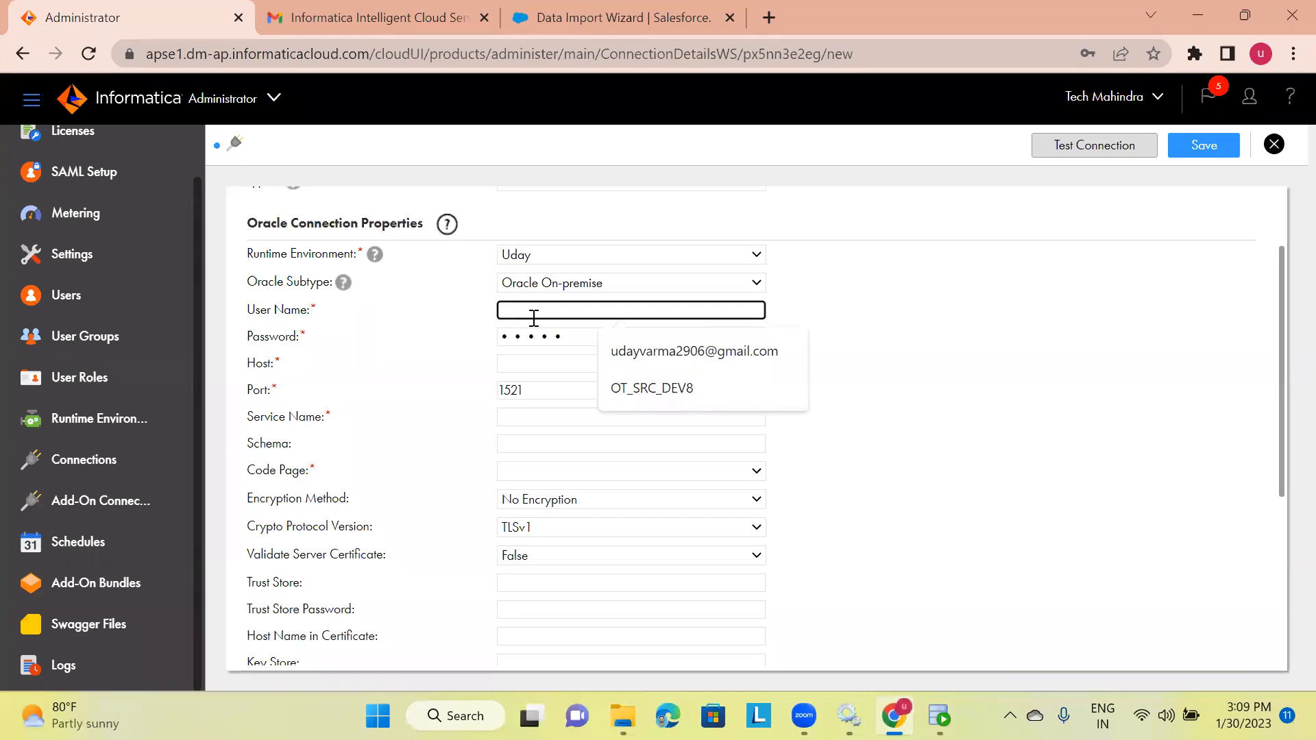
key("ctrl+v")
- Set the Oracle connection's host to localhost and its service name to XE, checking the details in Oracle SQL Developer
left_click(515, 368)
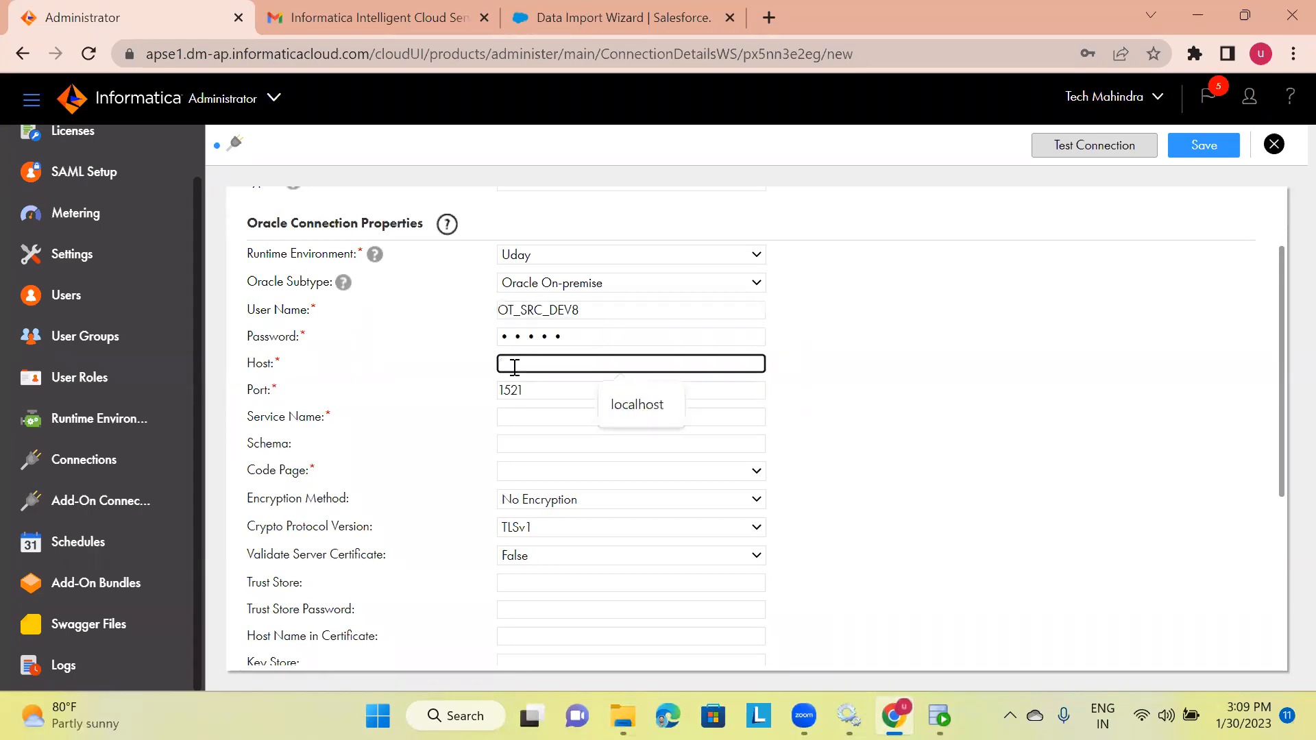
left_click(641, 405)
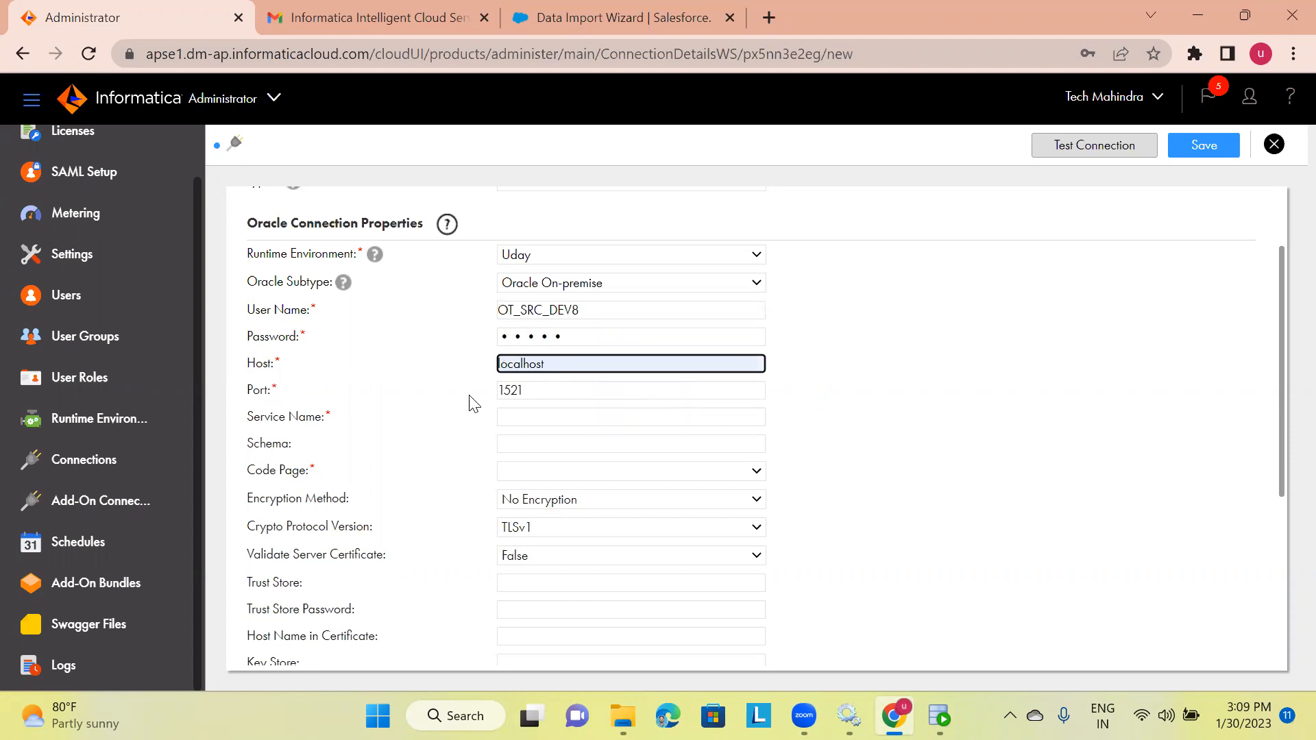
left_click(939, 715)
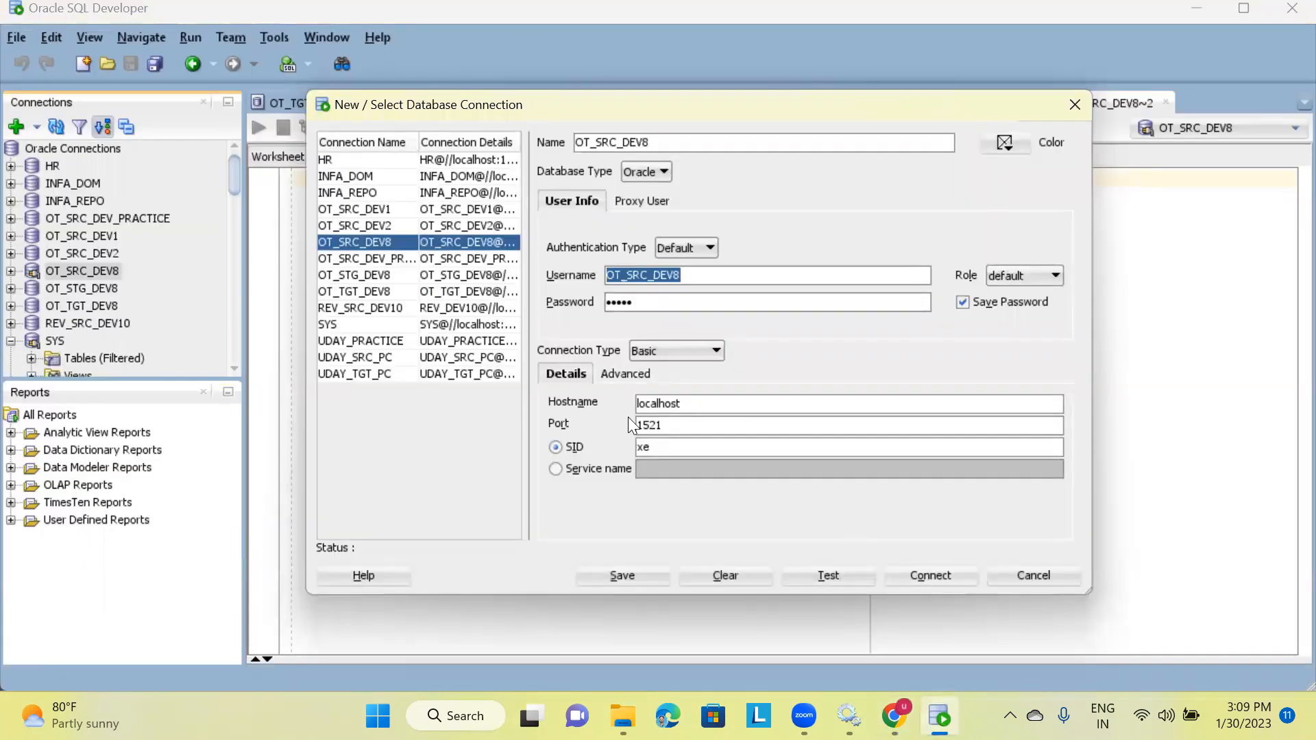
key("alt+Tab")
left_click(560, 416)
left_click(616, 458)
- Back in Informatica Administrator, set the Oracle connection's code page to UTF-8
scroll(612, 451, "down", 2)
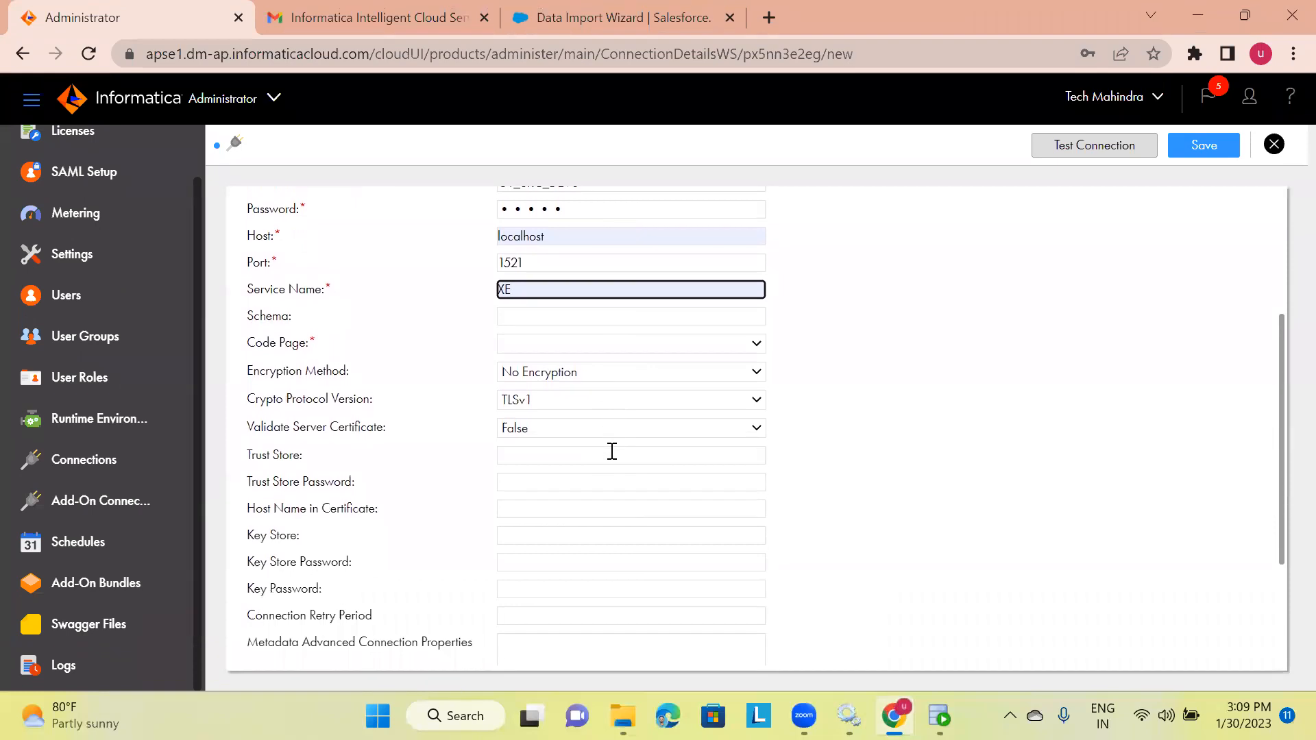
left_click(551, 349)
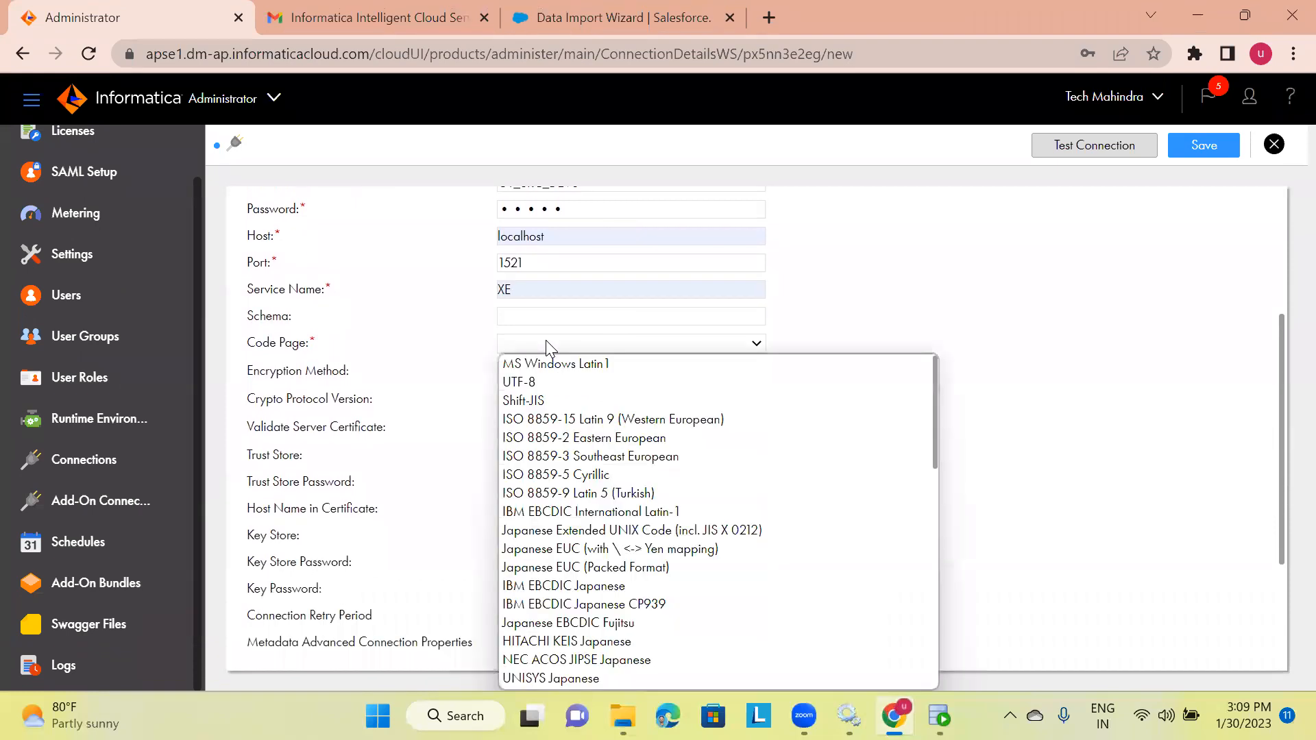
left_click(533, 379)
- Review the remaining Oracle connection properties, then test and save the Oracle_SRC_DEV1 connection
scroll(532, 397, "down", 1)
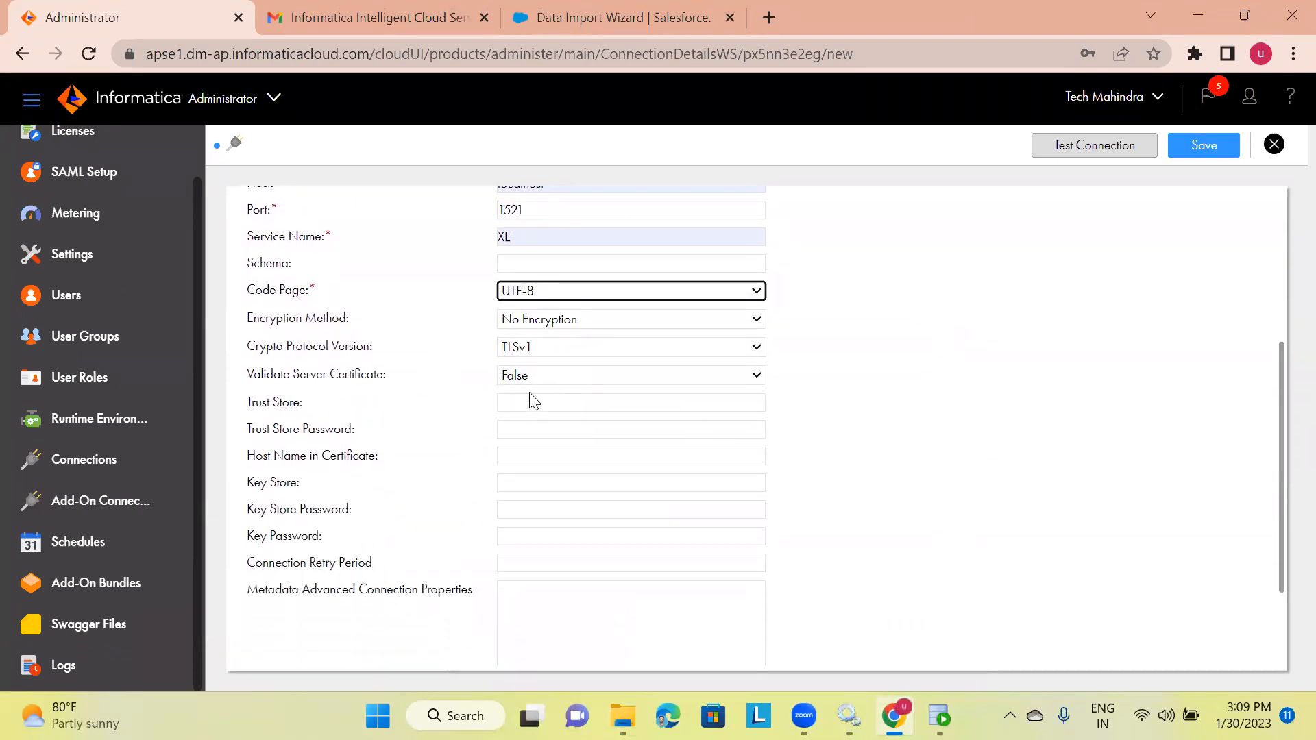
scroll(480, 405, "down", 2)
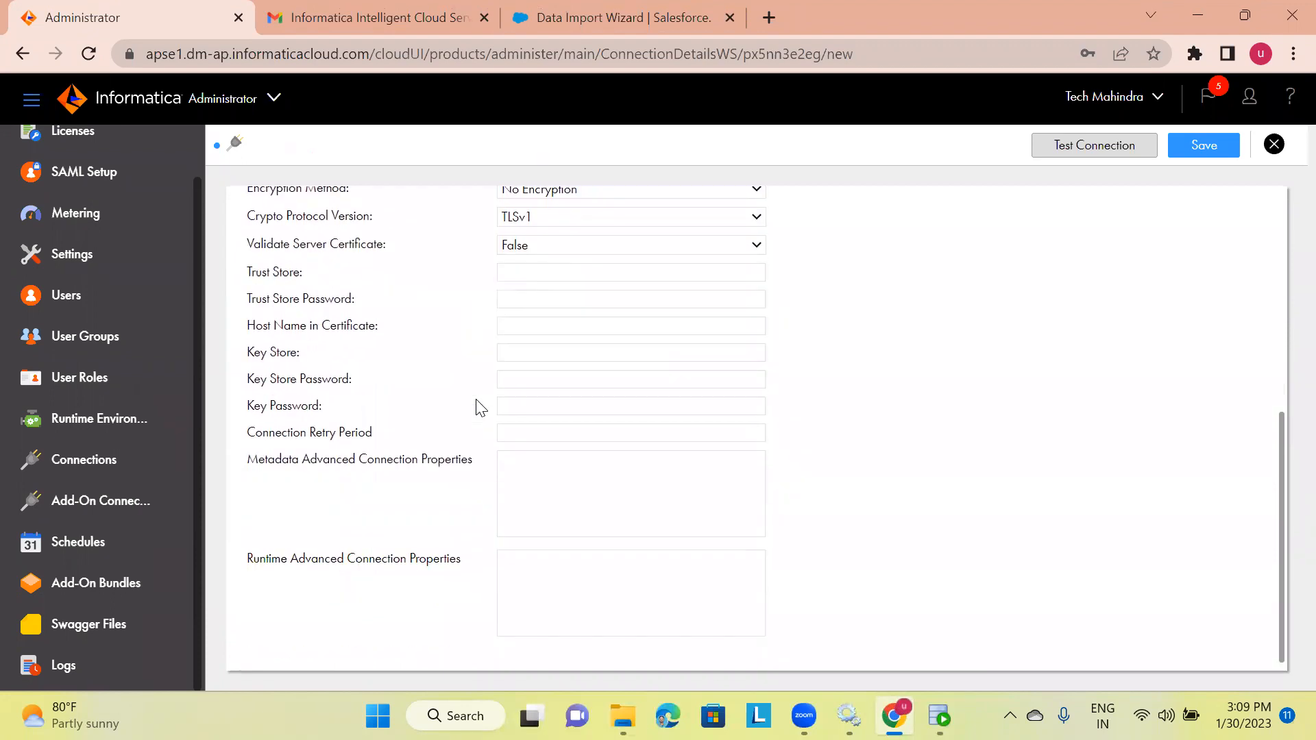
scroll(480, 406, "up", 6)
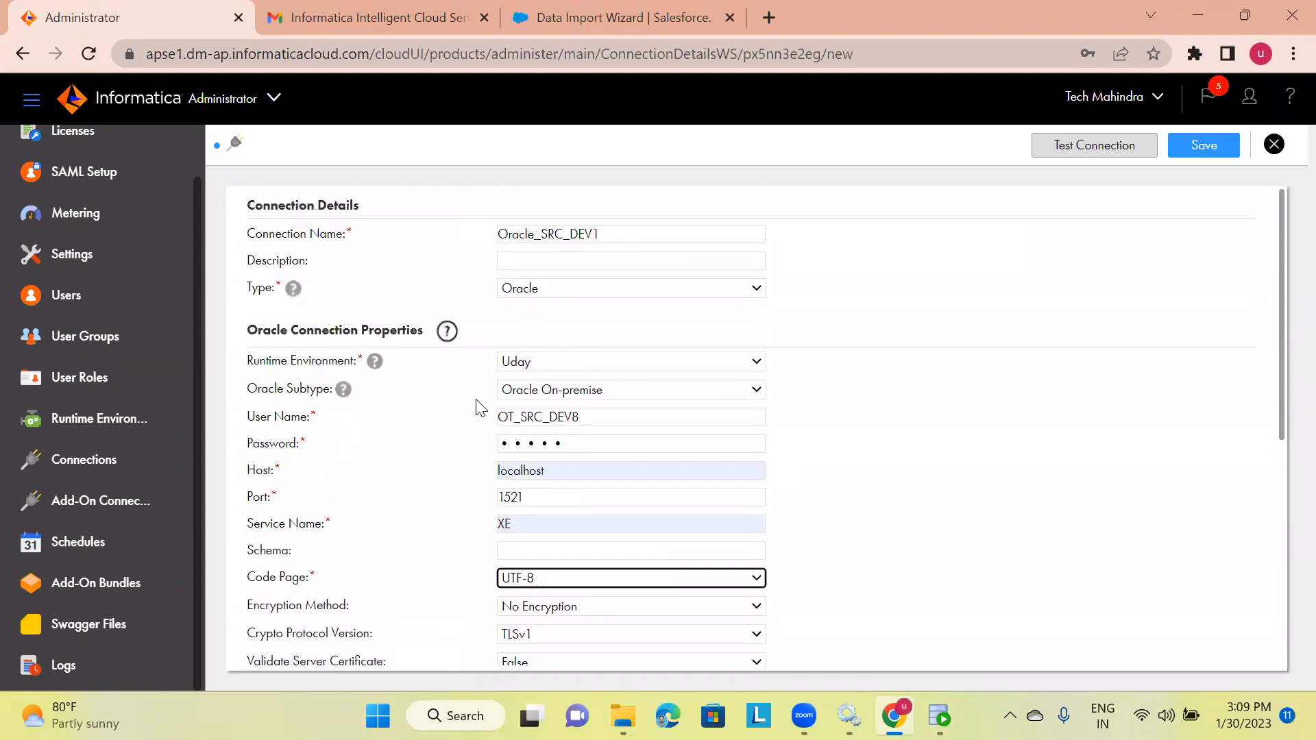
left_click(1096, 153)
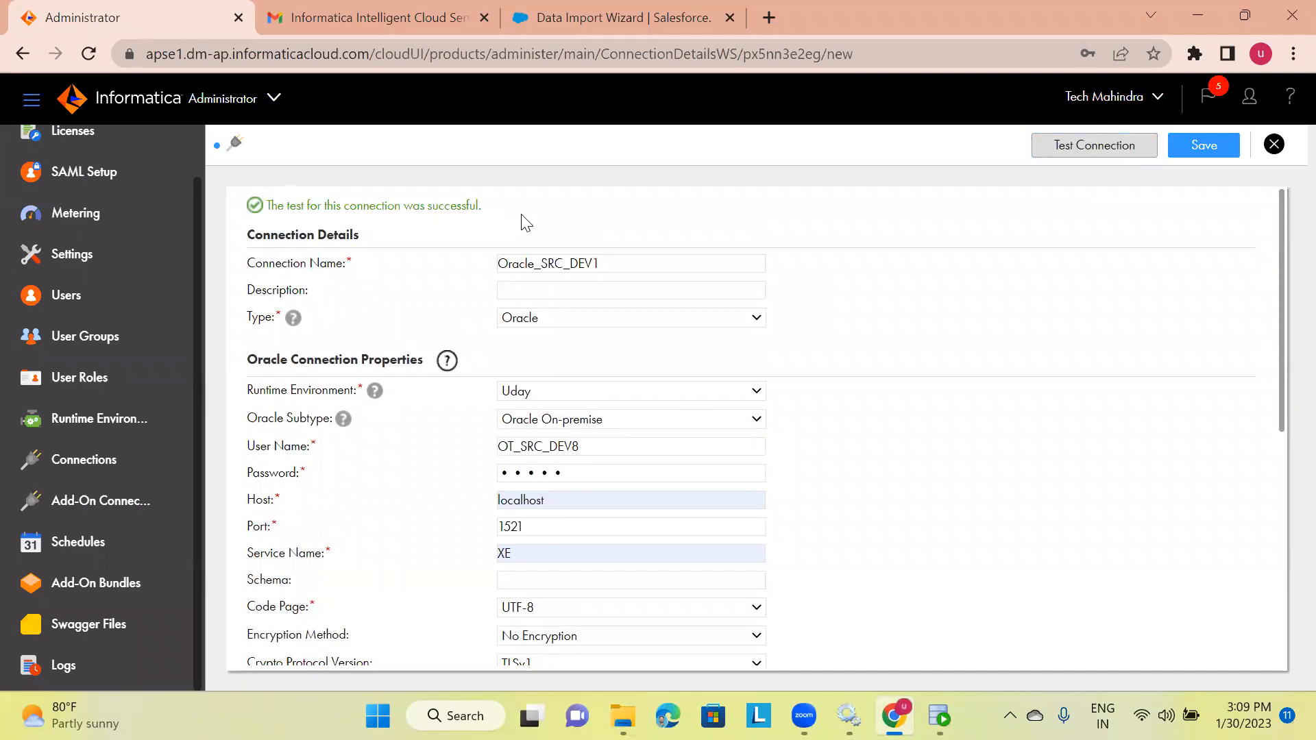
left_click(1195, 146)
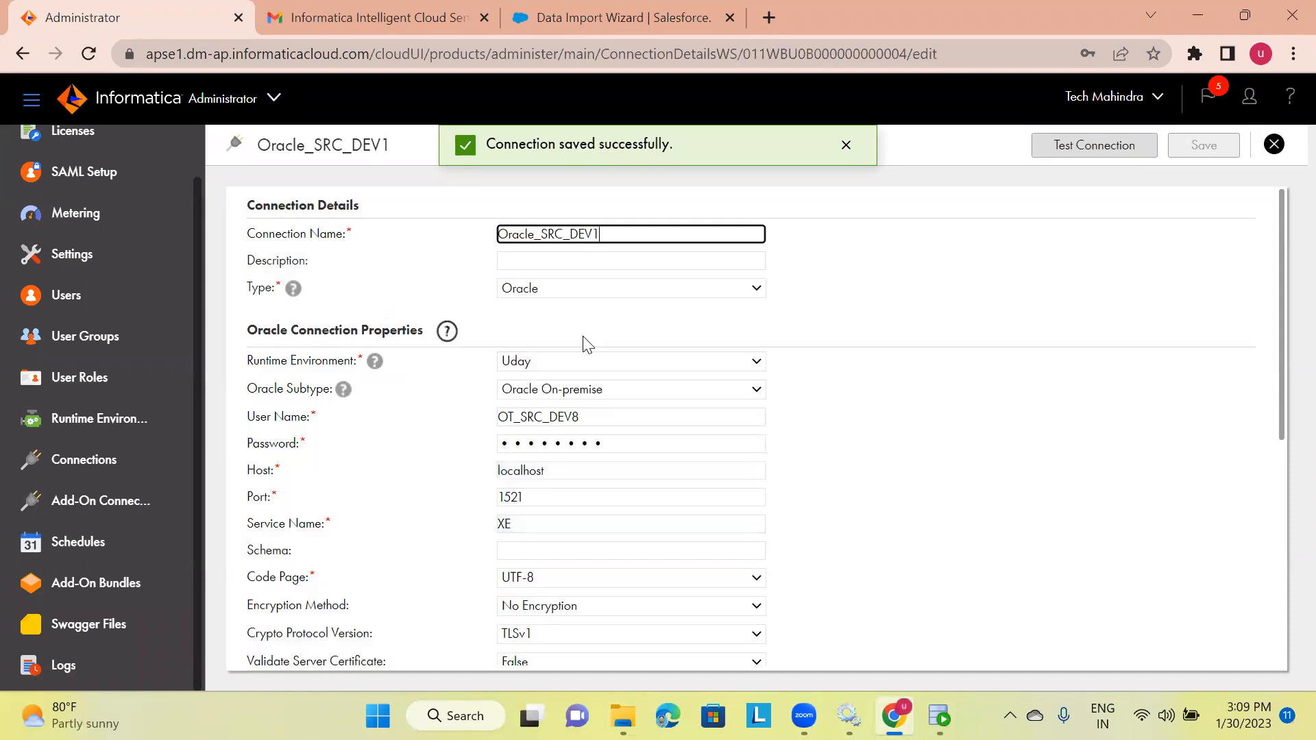
- Look through the available add-on connectors and return to the list of configured connections
left_click(82, 512)
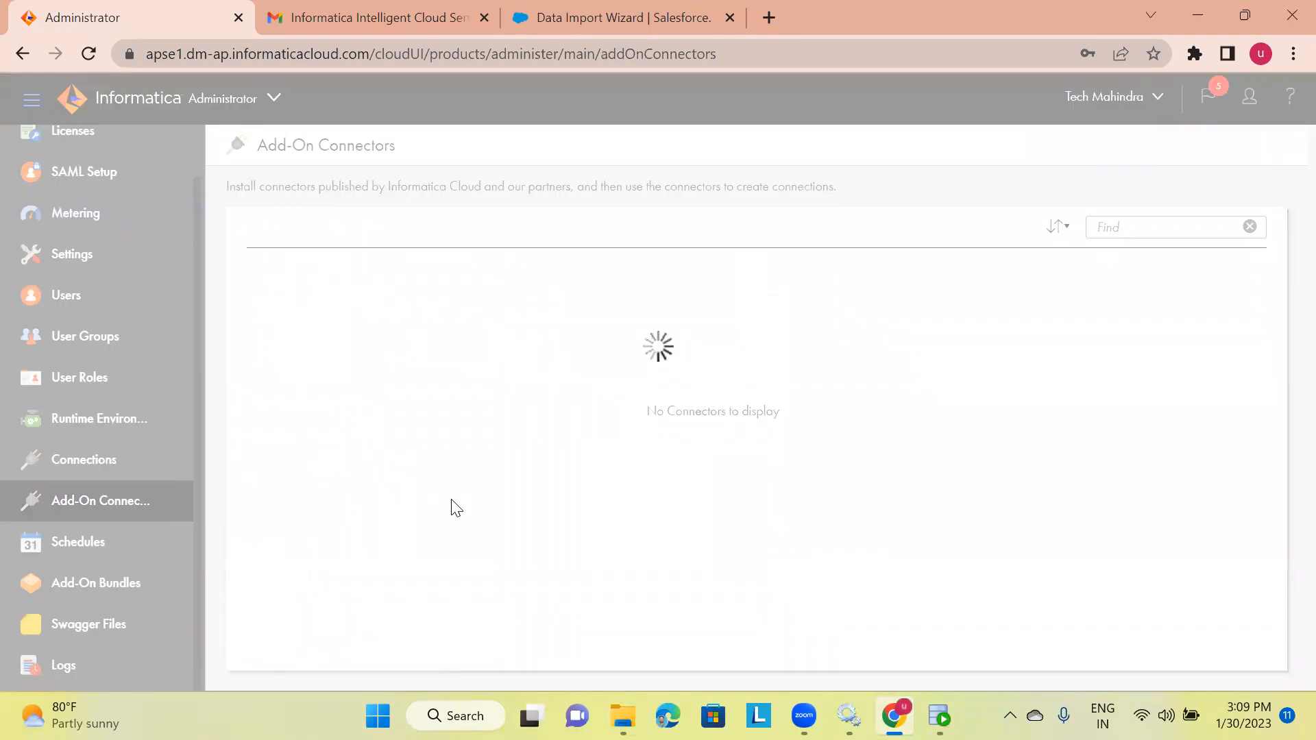
scroll(450, 500, "down", 5)
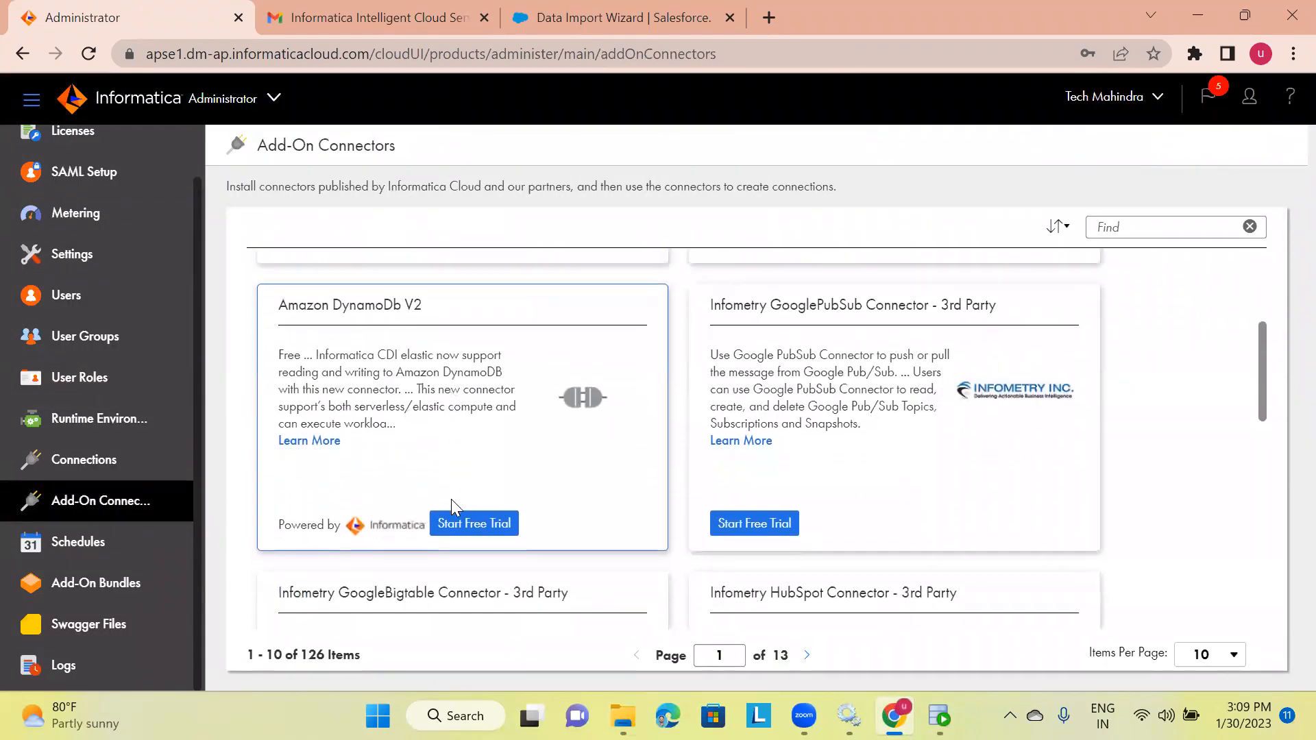
scroll(452, 508, "down", 6)
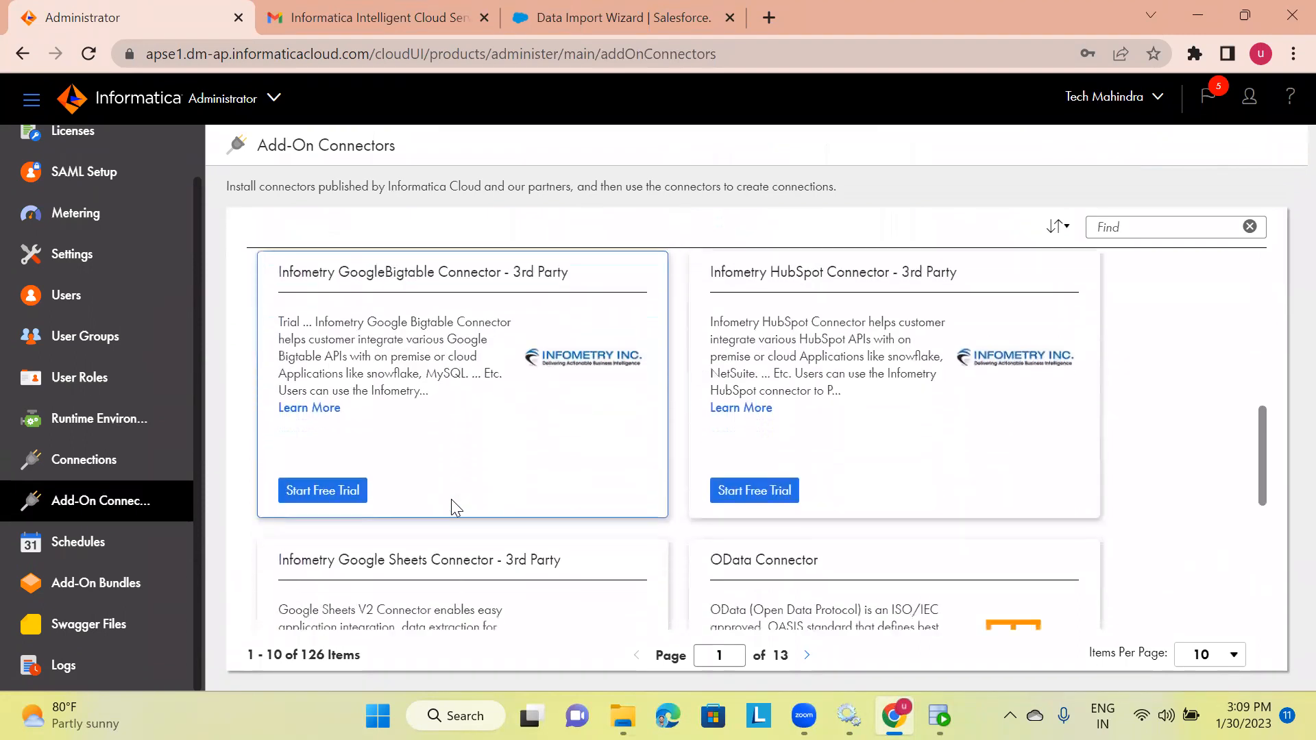
scroll(452, 508, "down", 5)
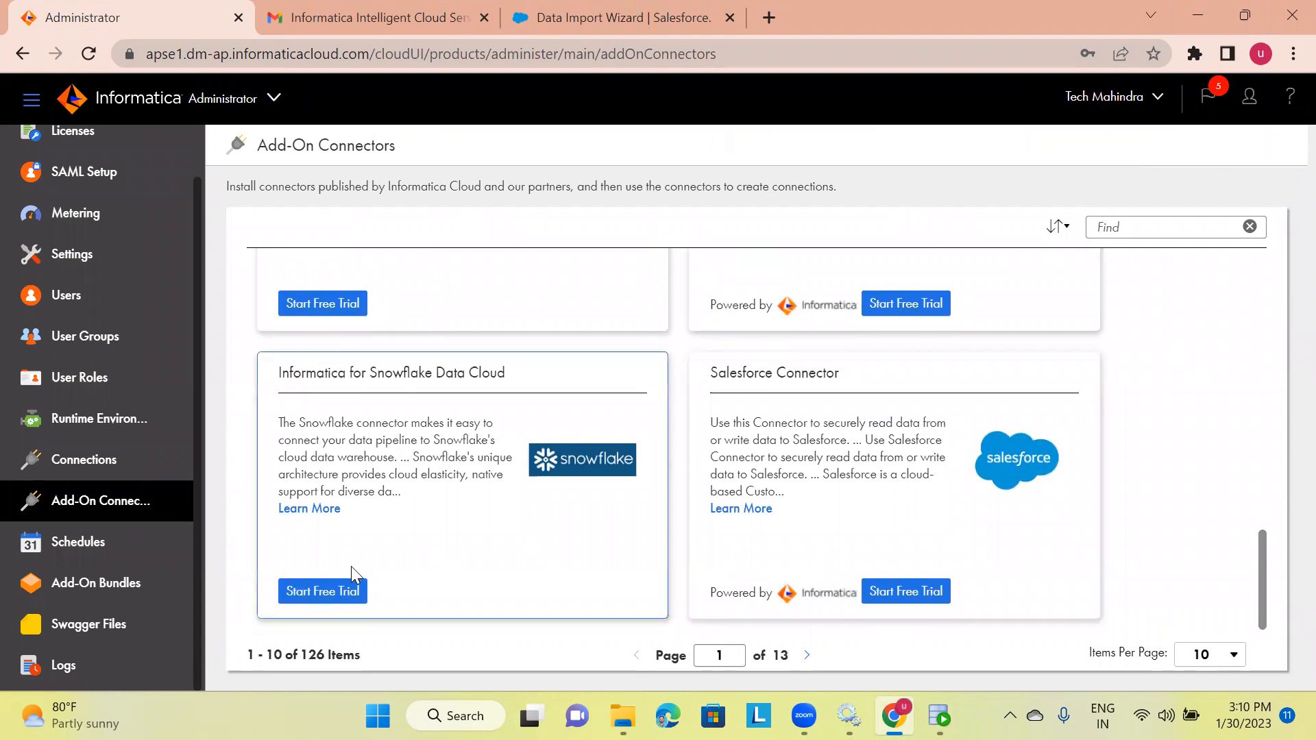
scroll(521, 401, "up", 17)
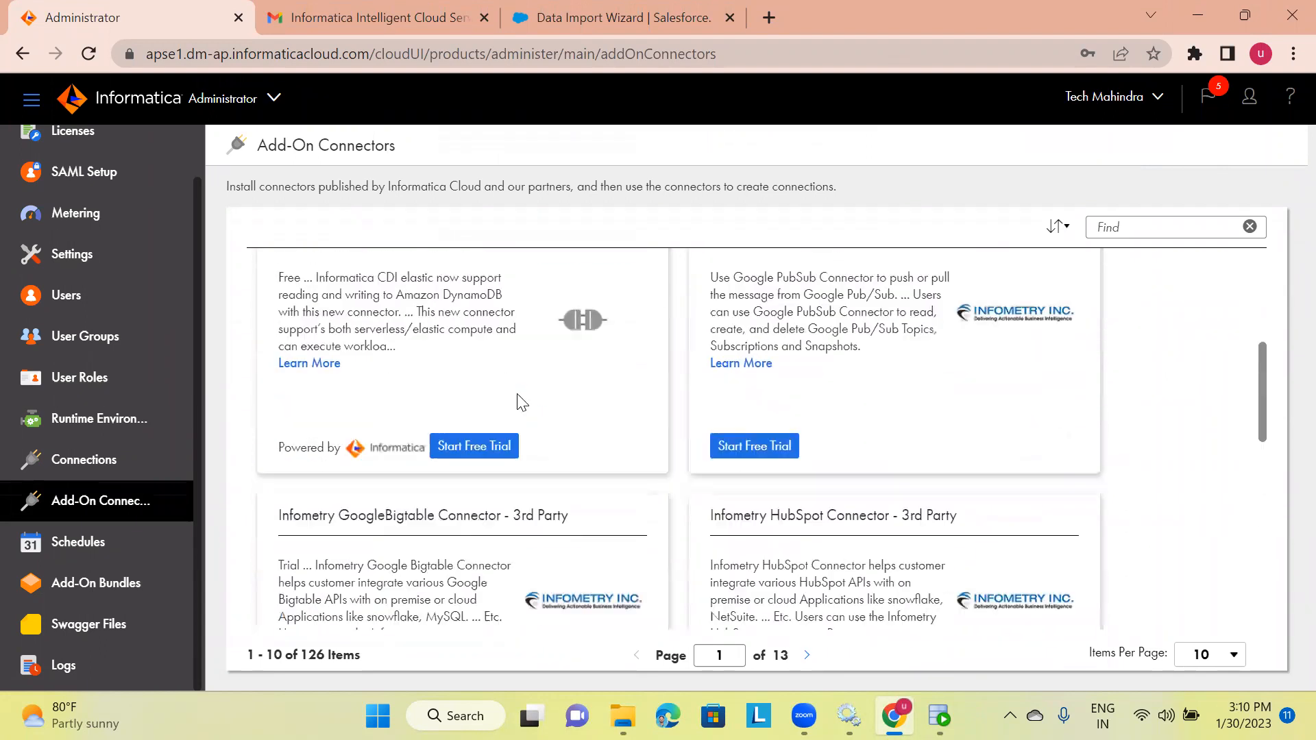
left_click(65, 458)
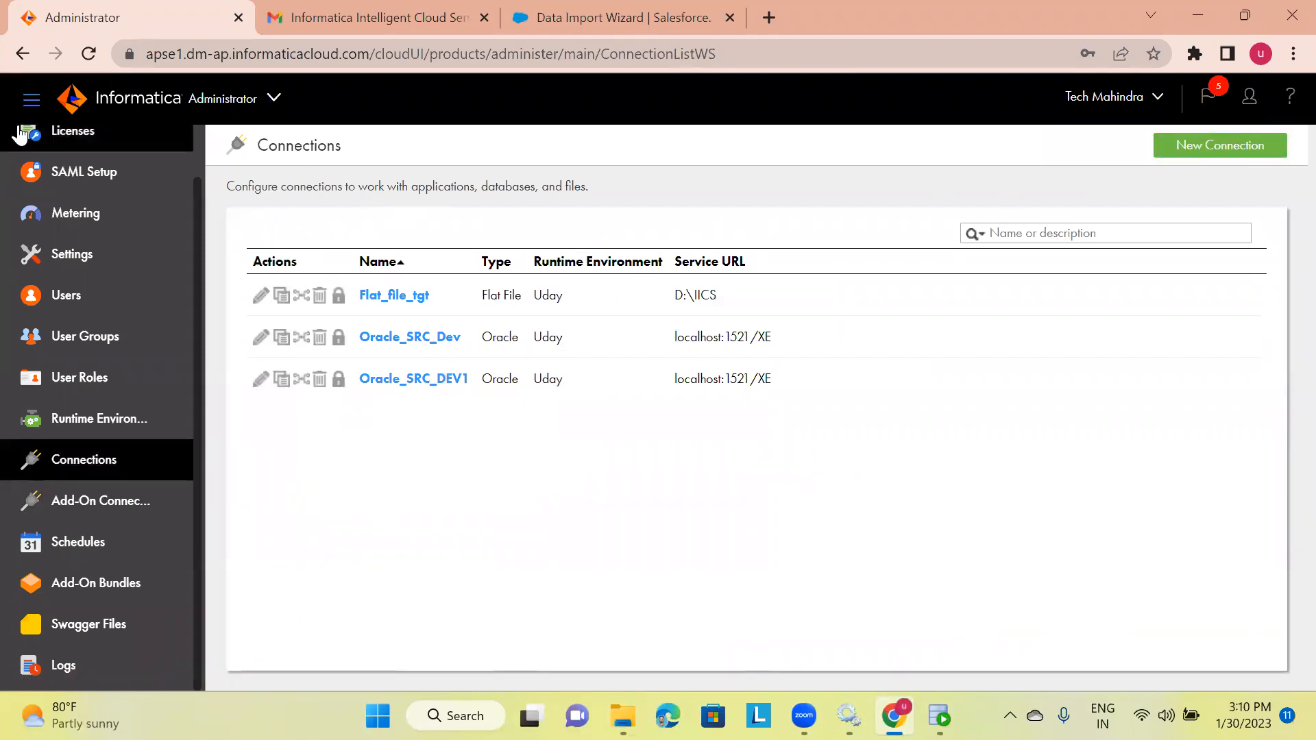
- Switch from the Administrator service to the Data Integration service
left_click(261, 103)
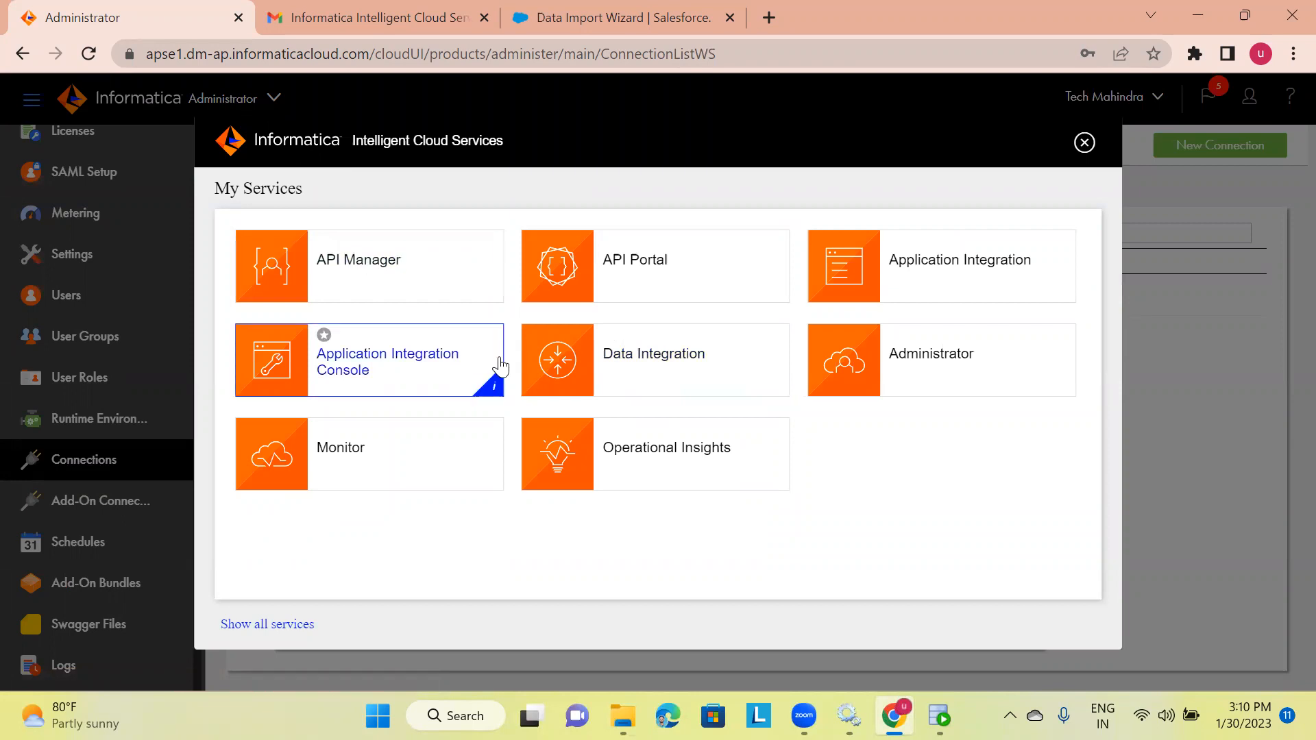
left_click(639, 367)
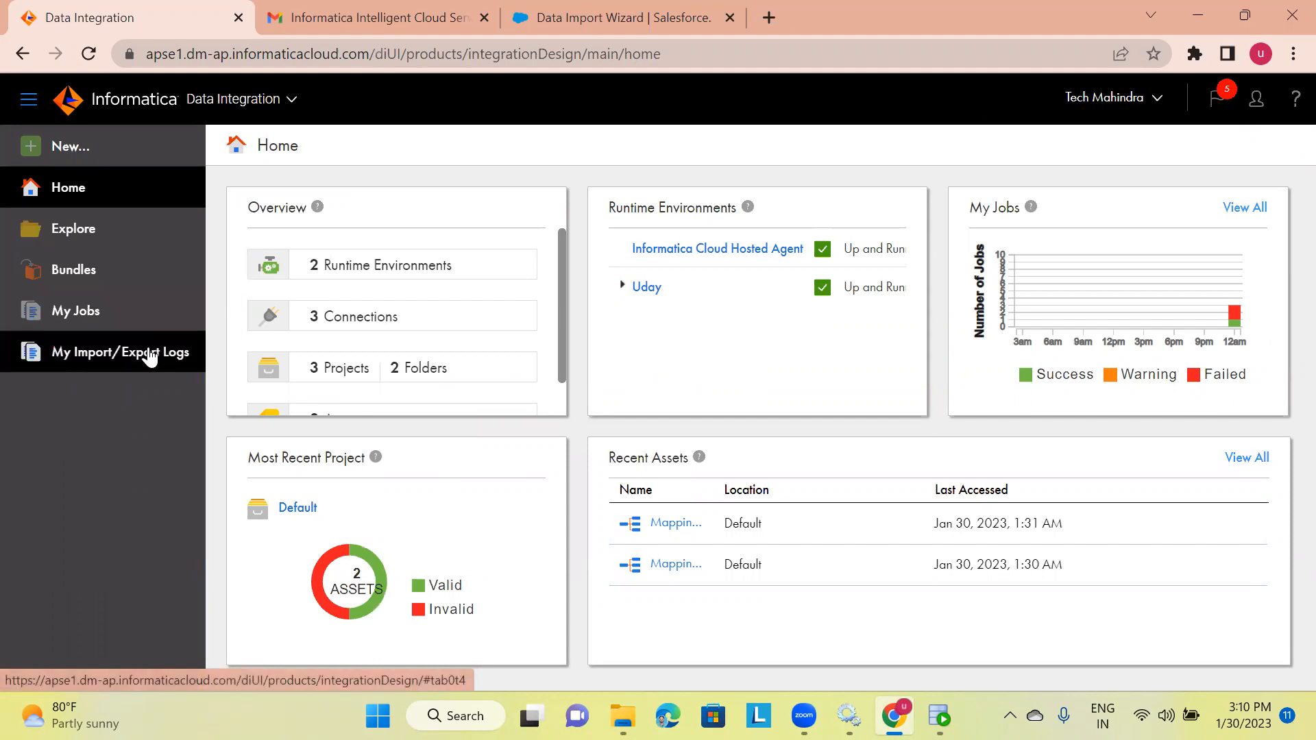
- Examine the My Jobs list and the Home overview of runtime environments, connections, projects and assets
left_click(60, 312)
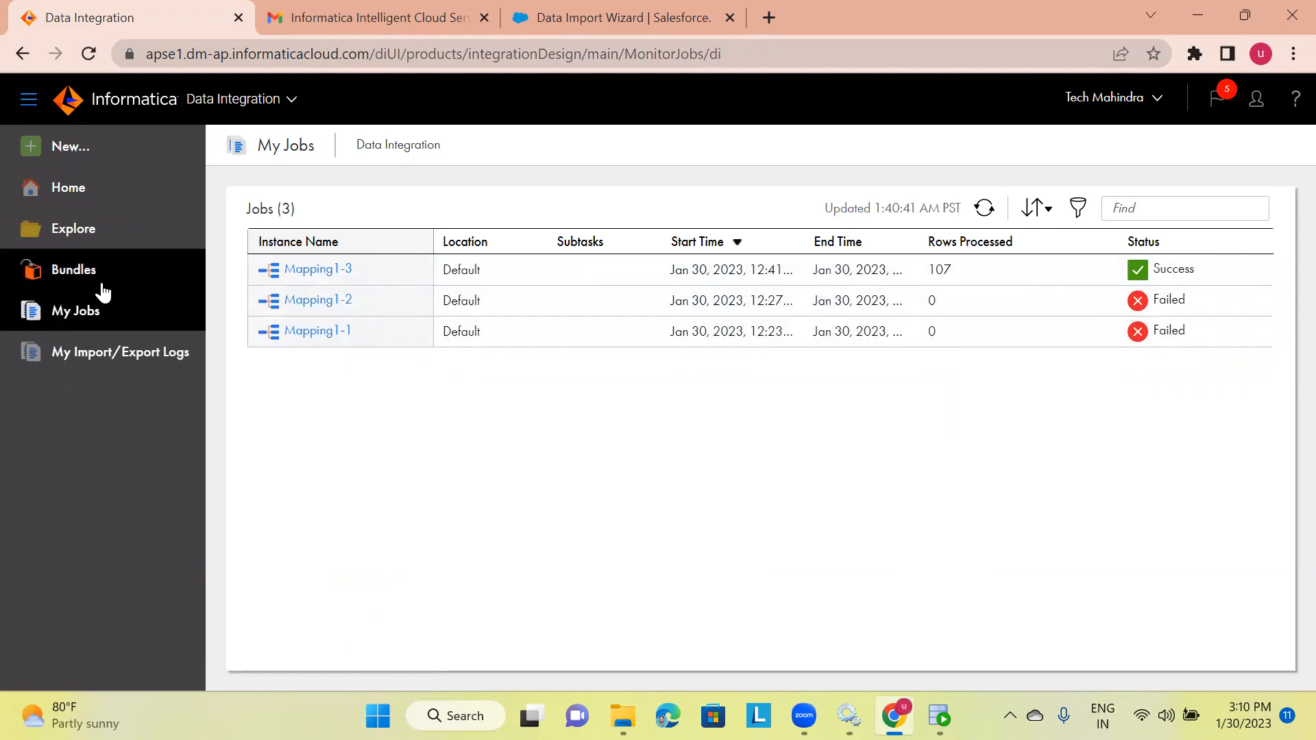
left_click(55, 187)
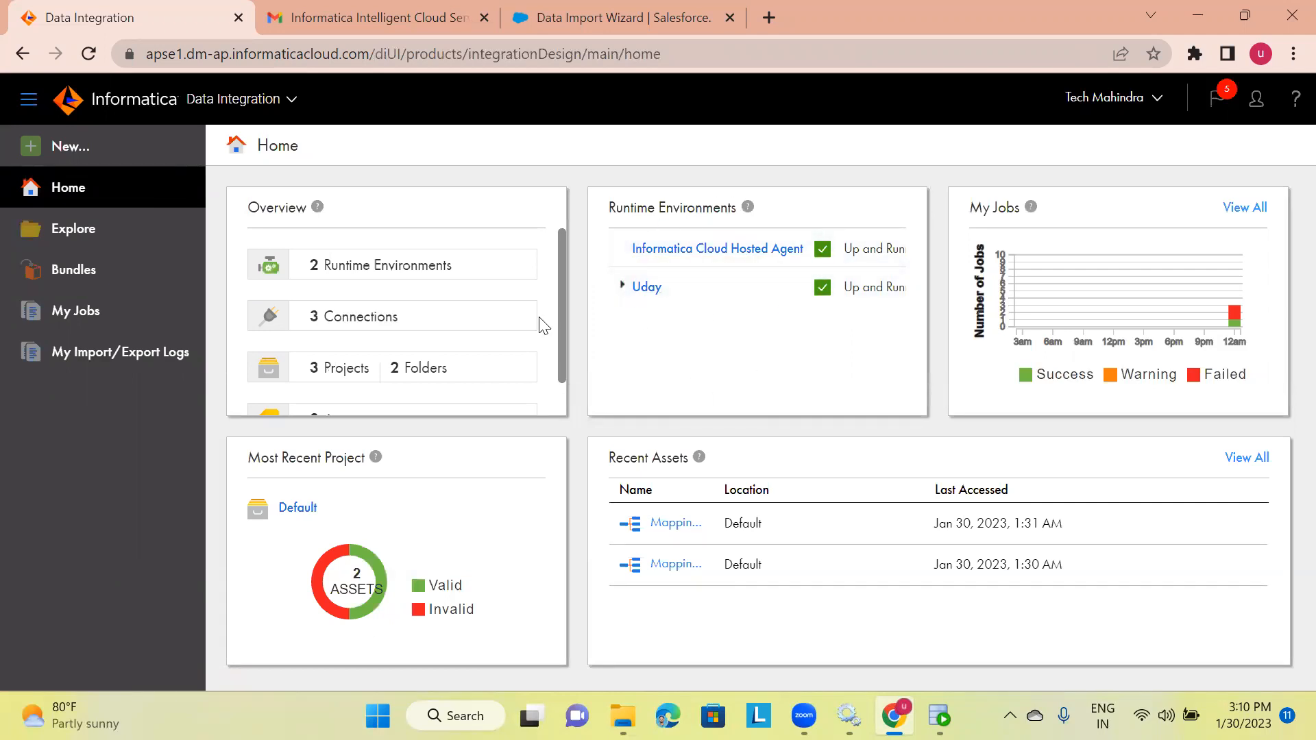
scroll(537, 322, "down", 1)
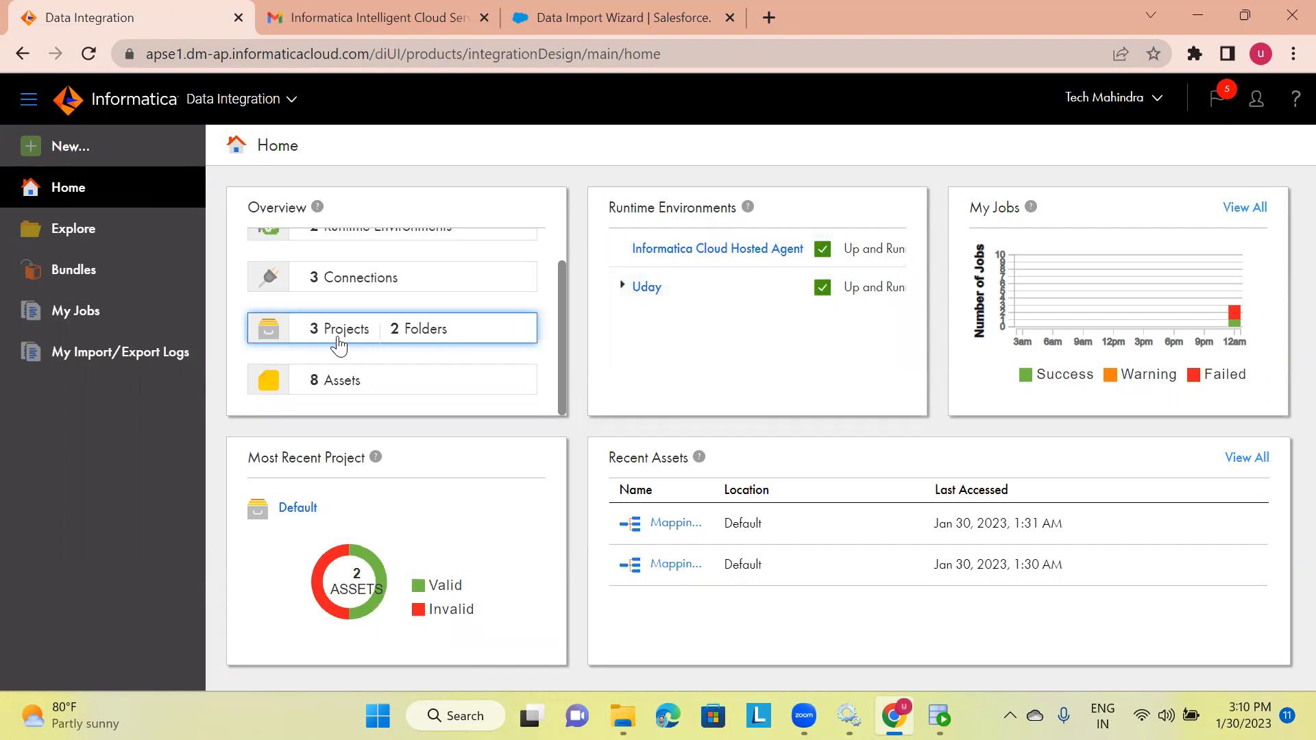
scroll(366, 342, "up", 1)
scroll(367, 344, "down", 1)
scroll(373, 367, "up", 1)
scroll(374, 368, "down", 1)
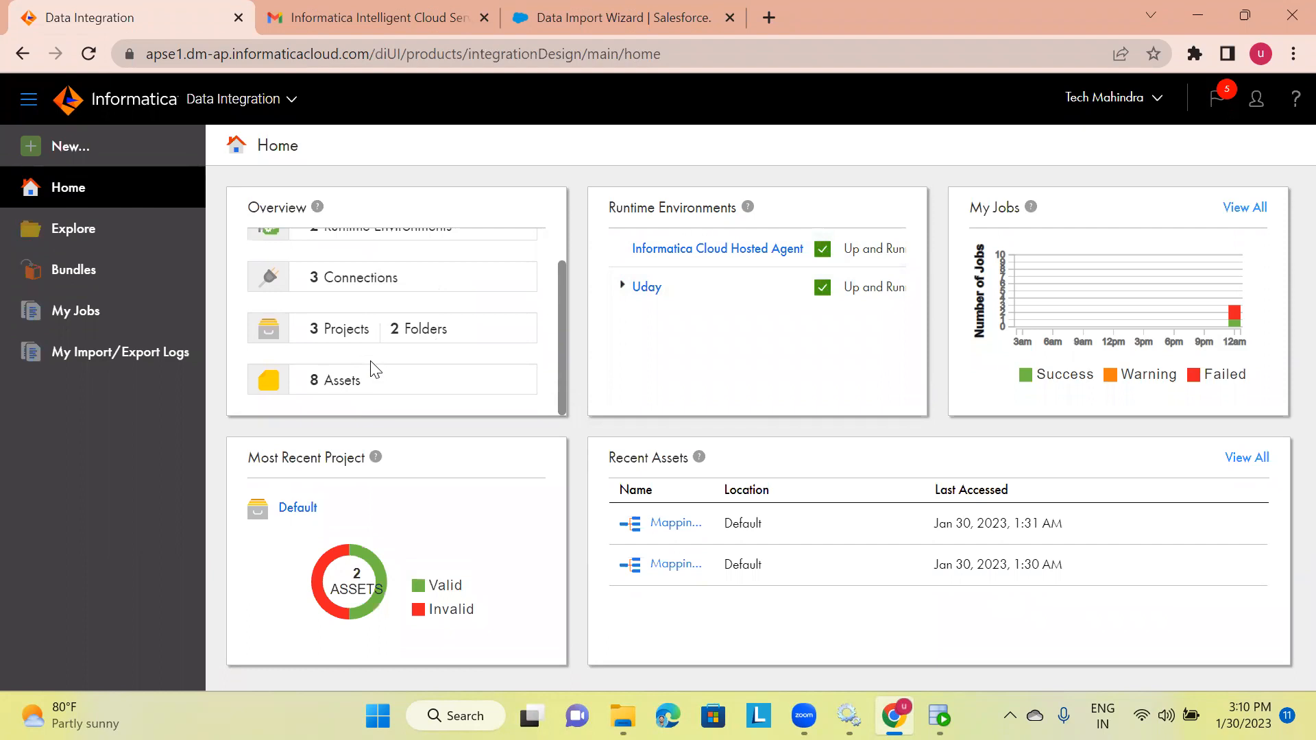
scroll(376, 370, "up", 1)
scroll(460, 365, "down", 1)
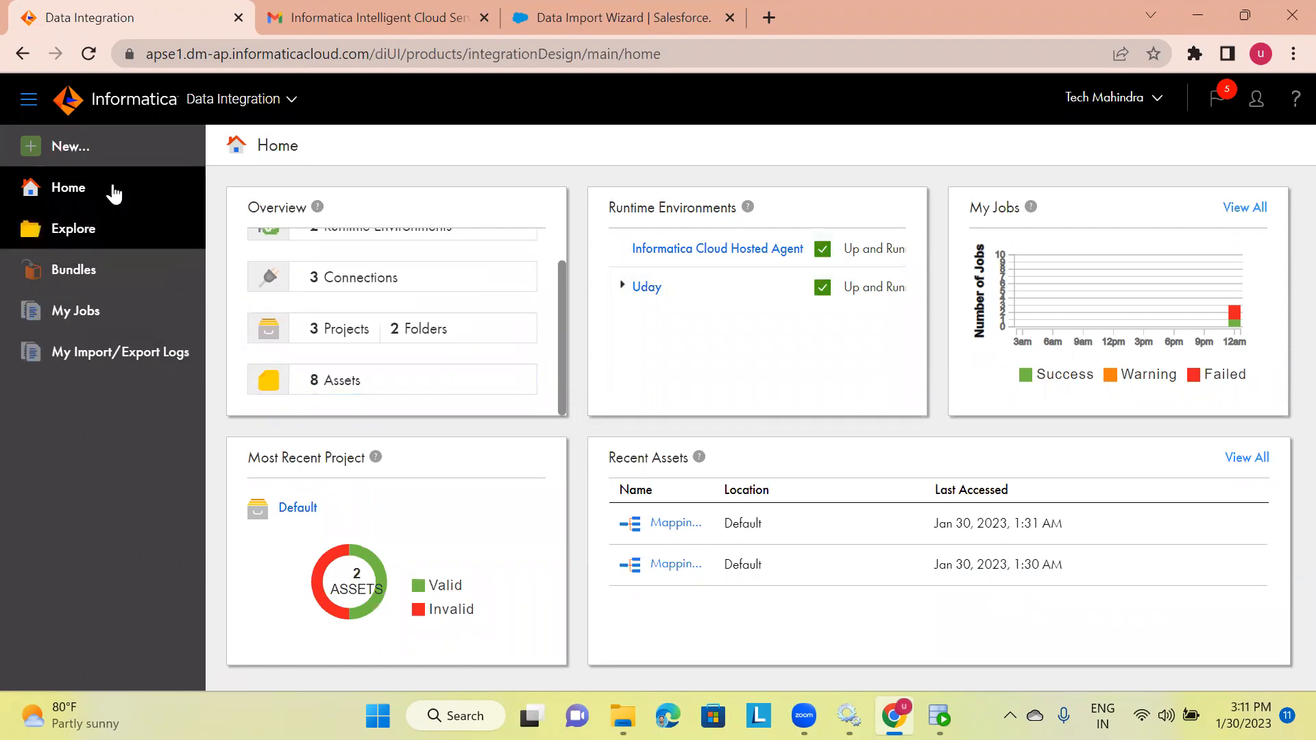
- Create a new asset of type Mapping from the Mappings category
left_click(48, 147)
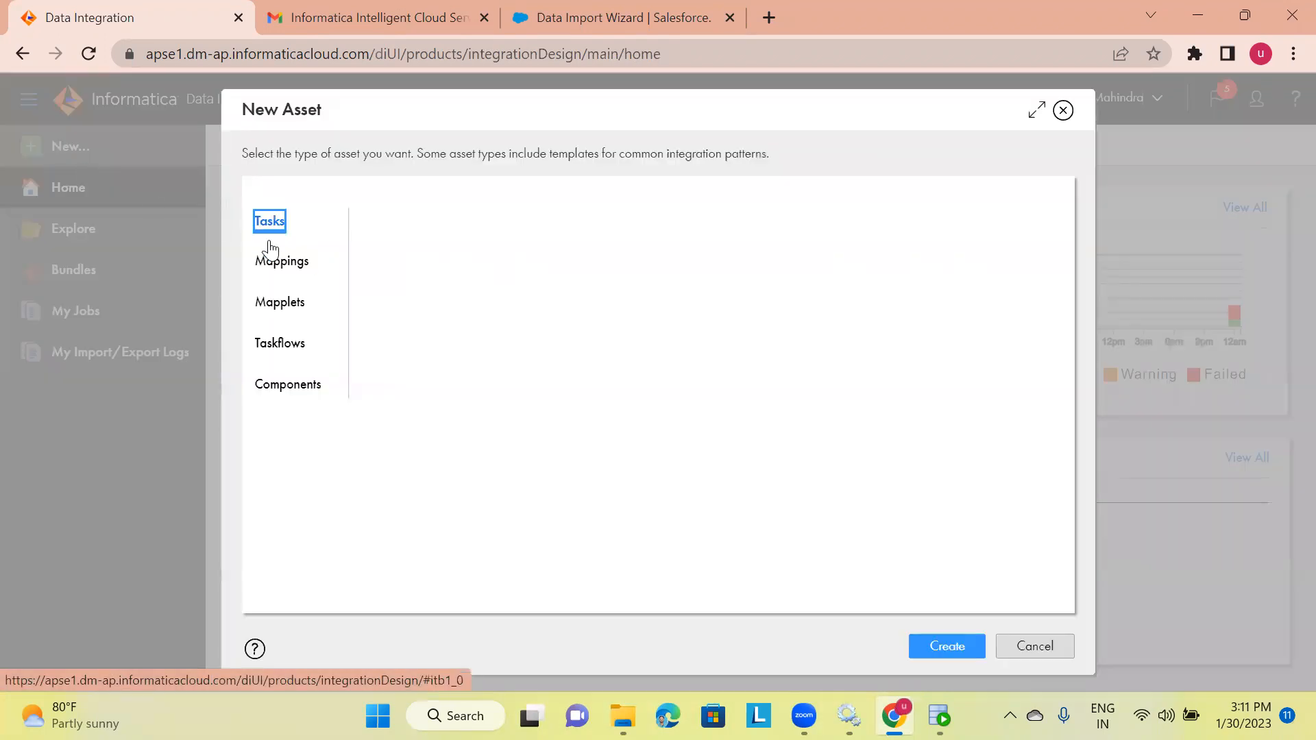
left_click(1063, 111)
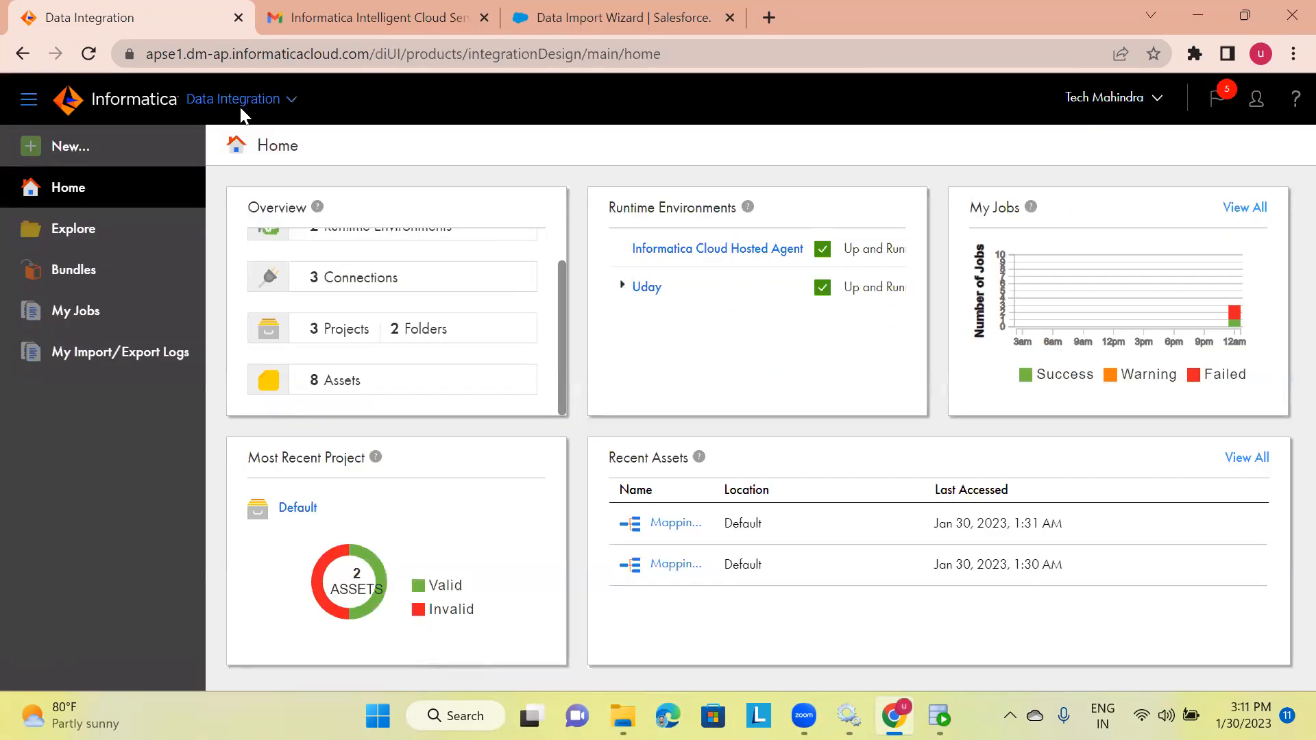
left_click(36, 147)
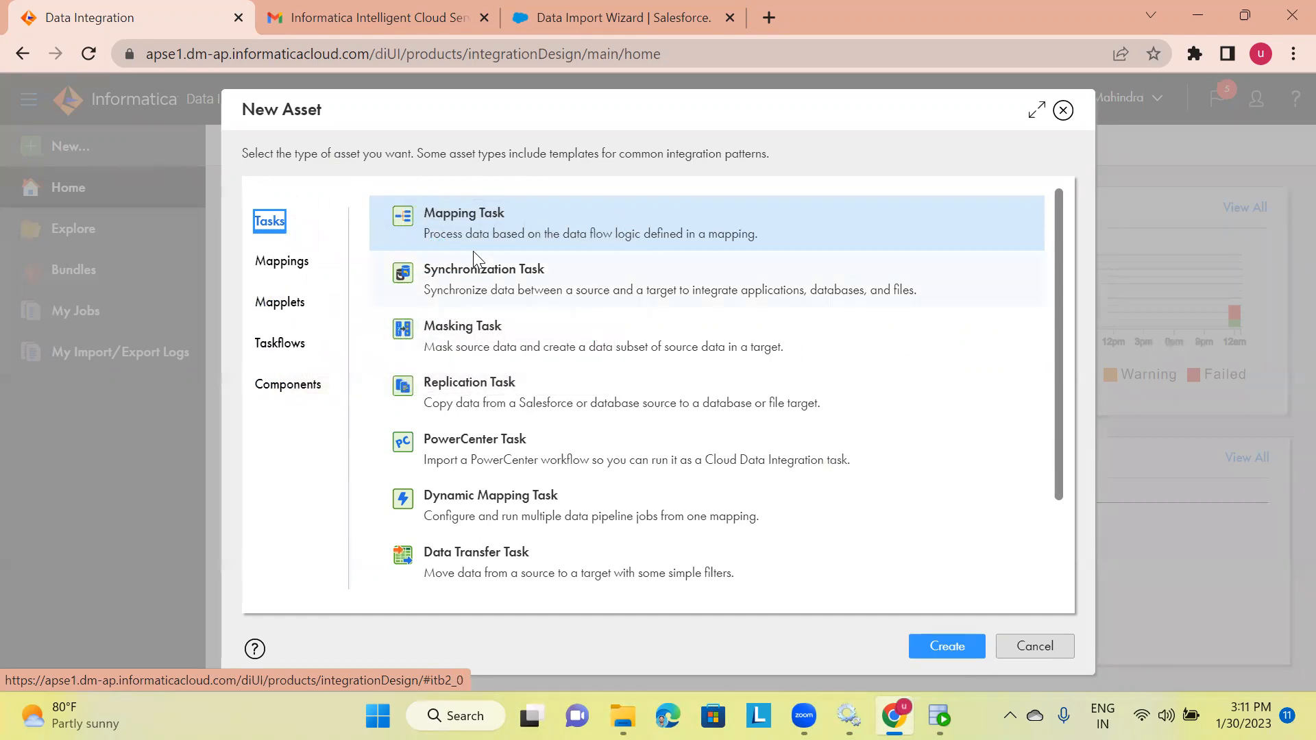
mouse_move(291, 306)
mouse_move(290, 269)
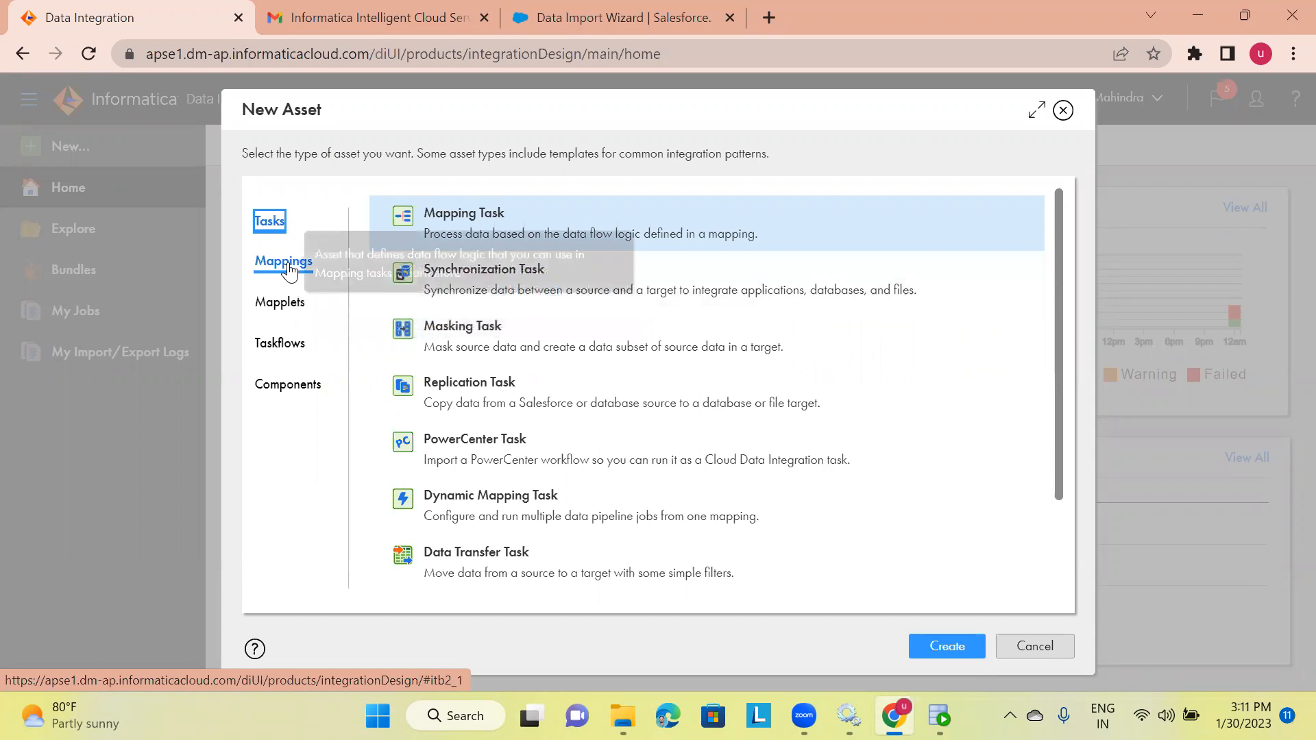
left_click_drag(374, 113, 367, 71)
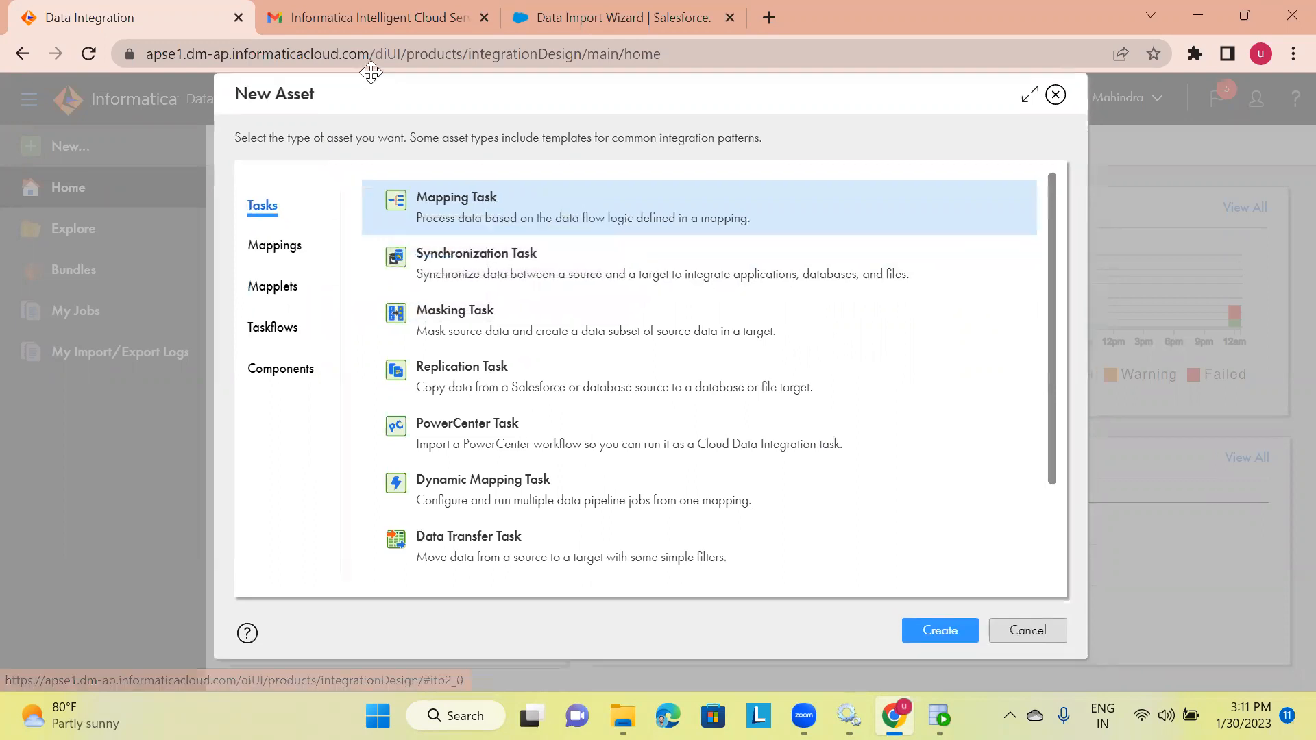
left_click(269, 245)
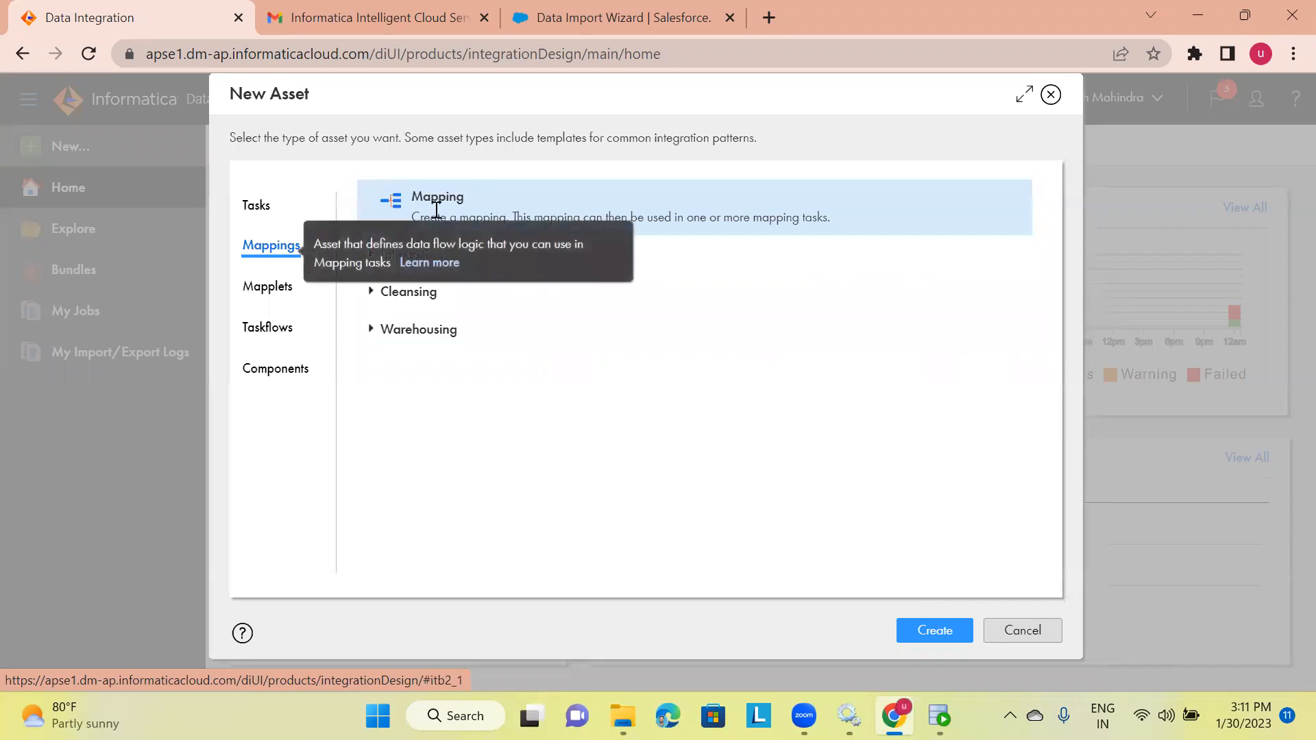
left_click(935, 607)
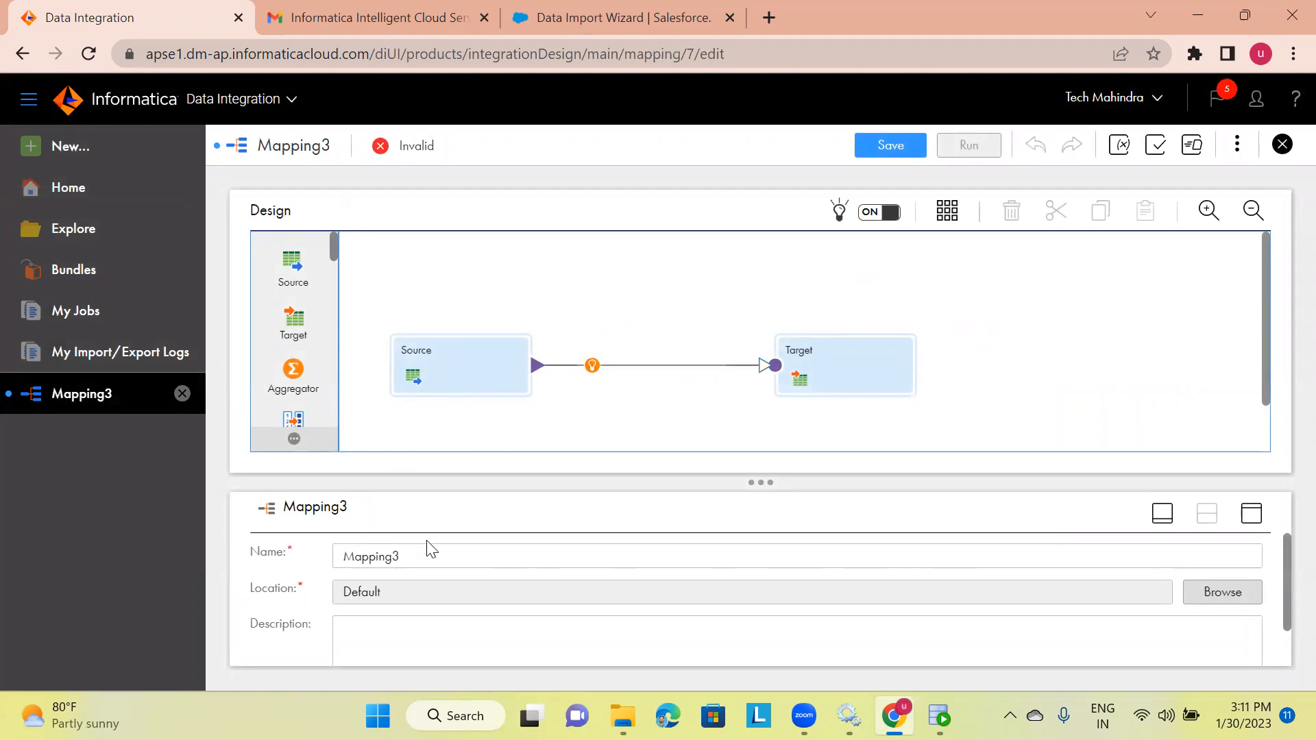
- Rename the new mapping as m_Table_file in its properties
double_click(415, 555)
key("BackSpace")
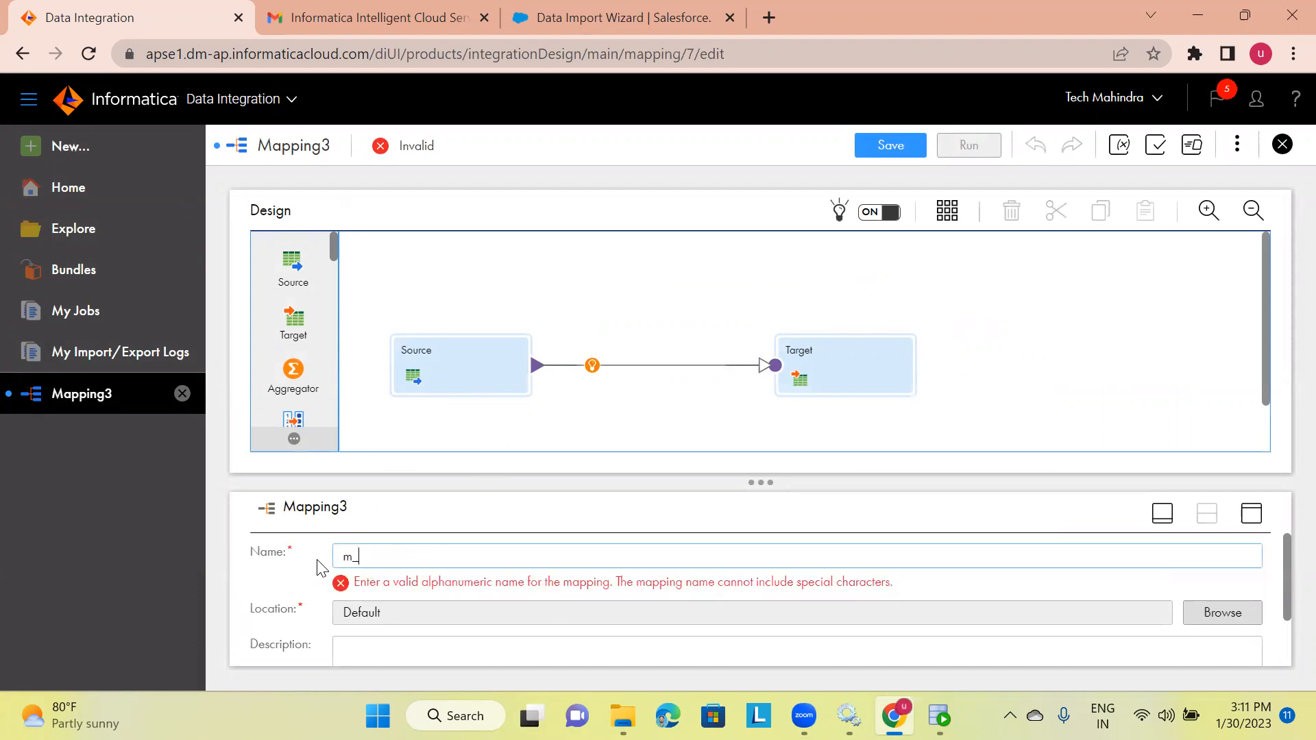
key("Caps_Lock")
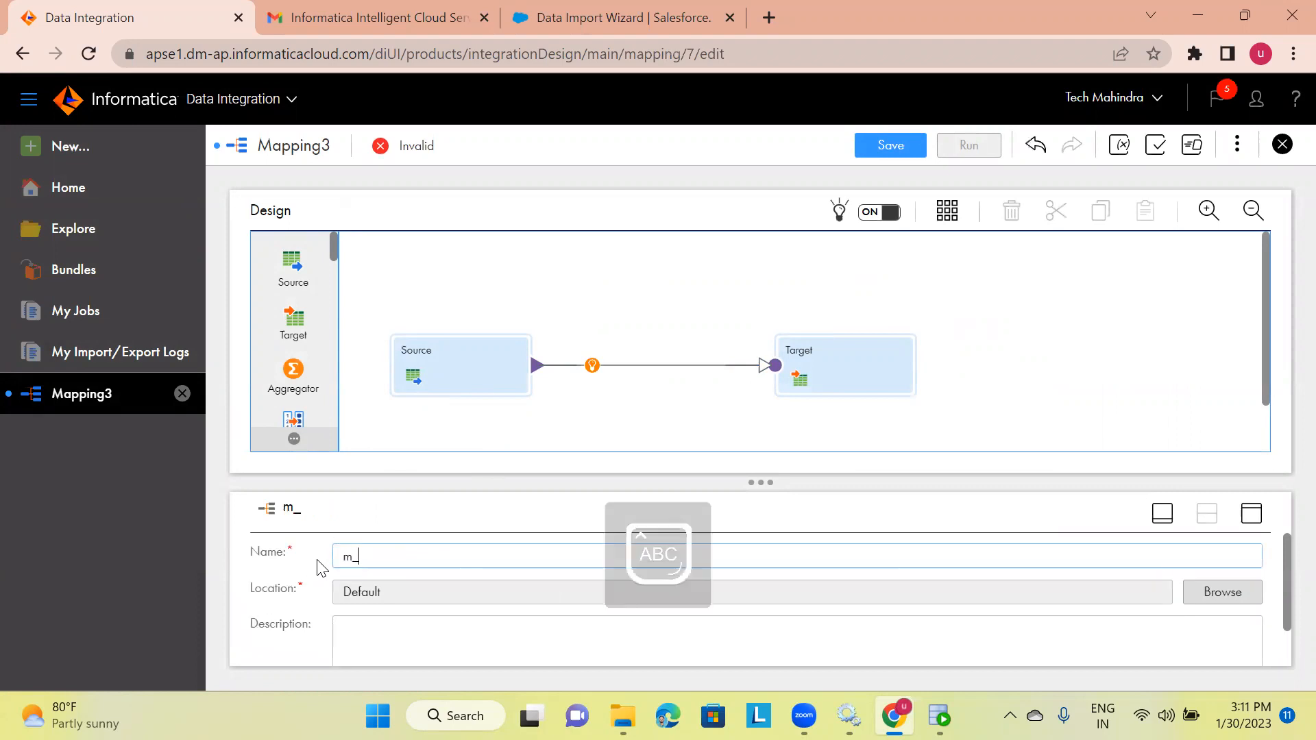
key("Caps_Lock")
type("Table_file")
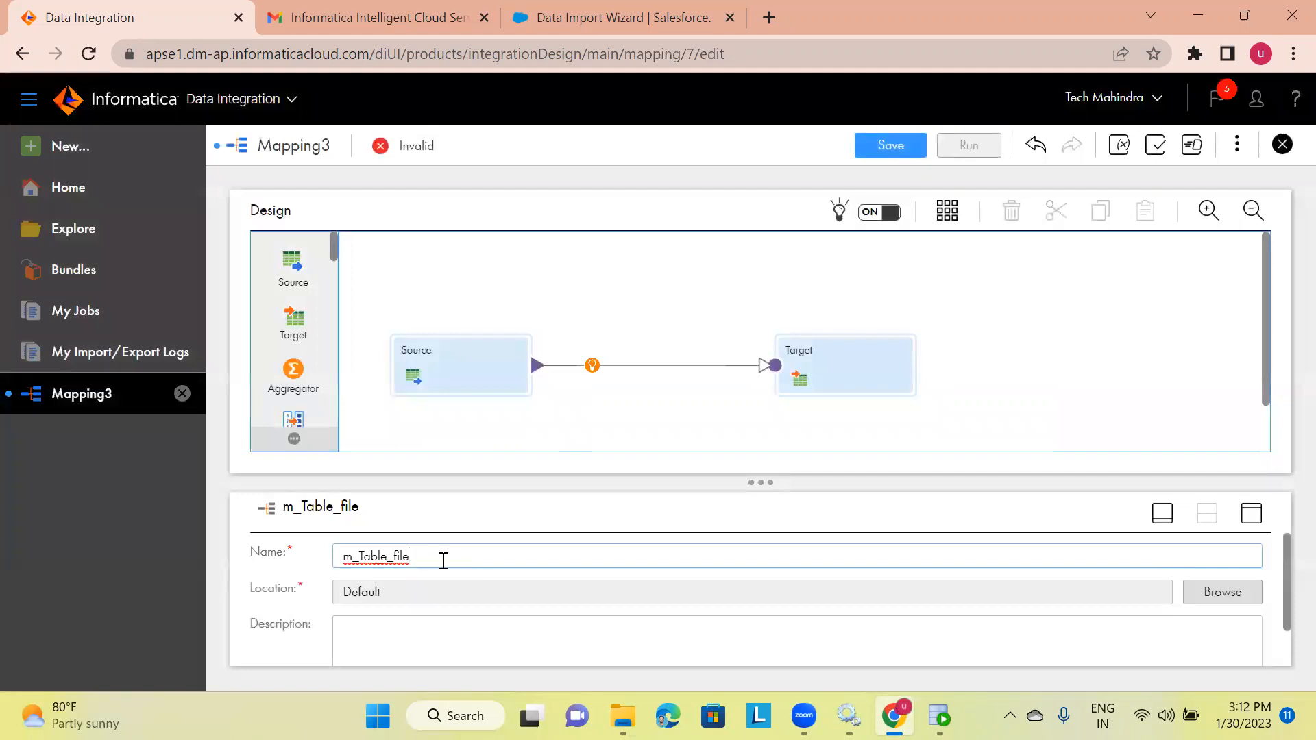
- Set the mapping's location to the UDAY_DEMO project and check its properties in the enlarged view
left_click(1223, 592)
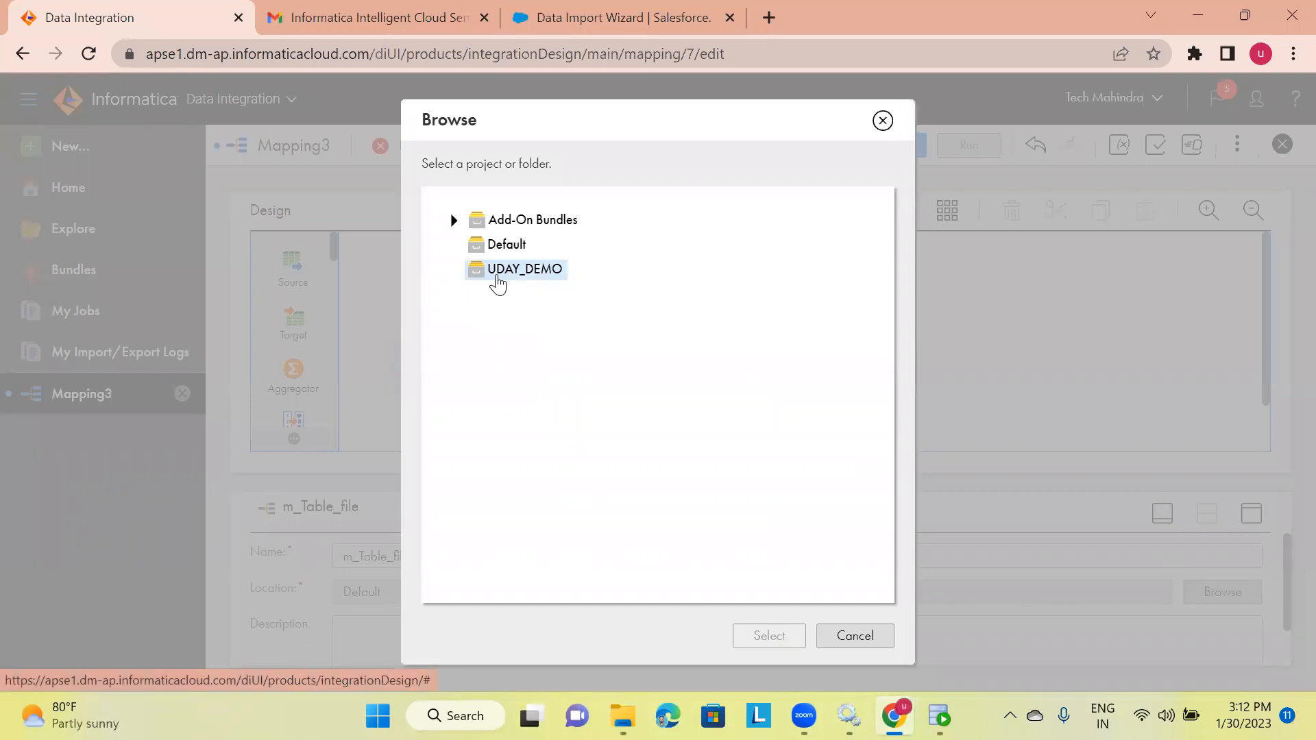
left_click(498, 284)
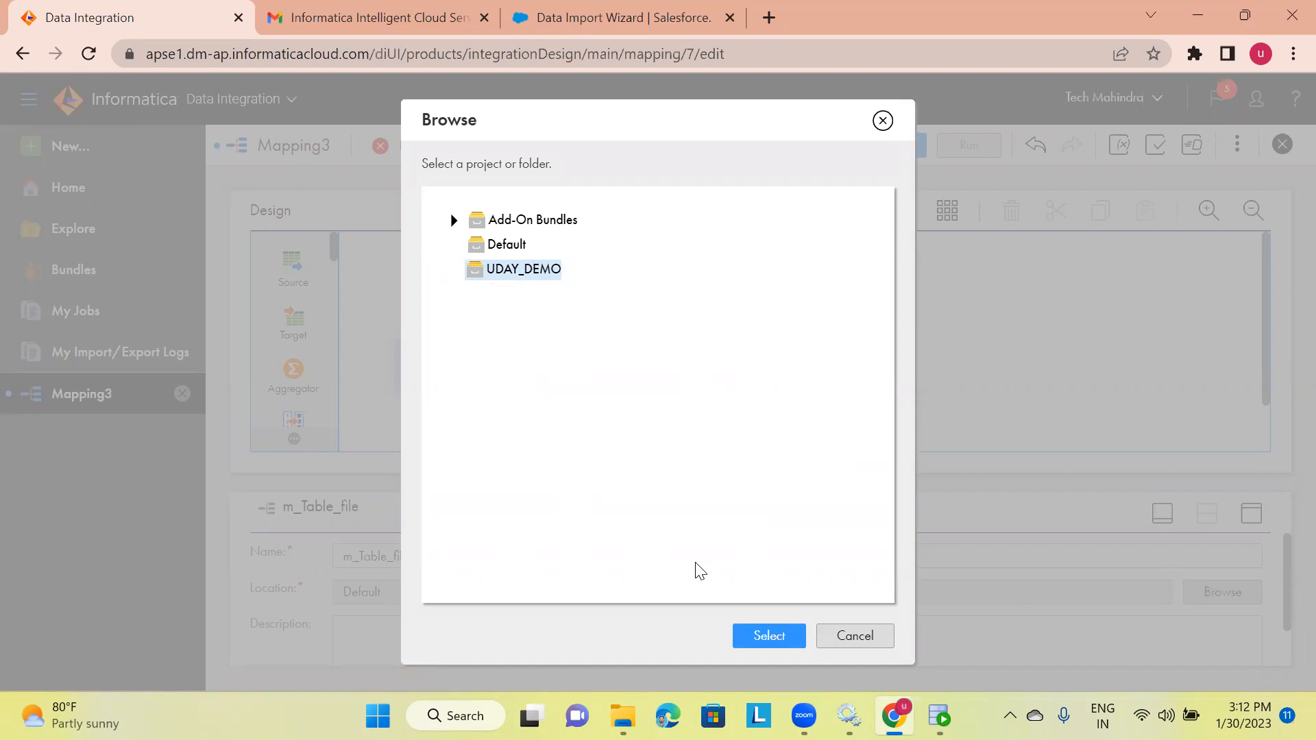
left_click(770, 636)
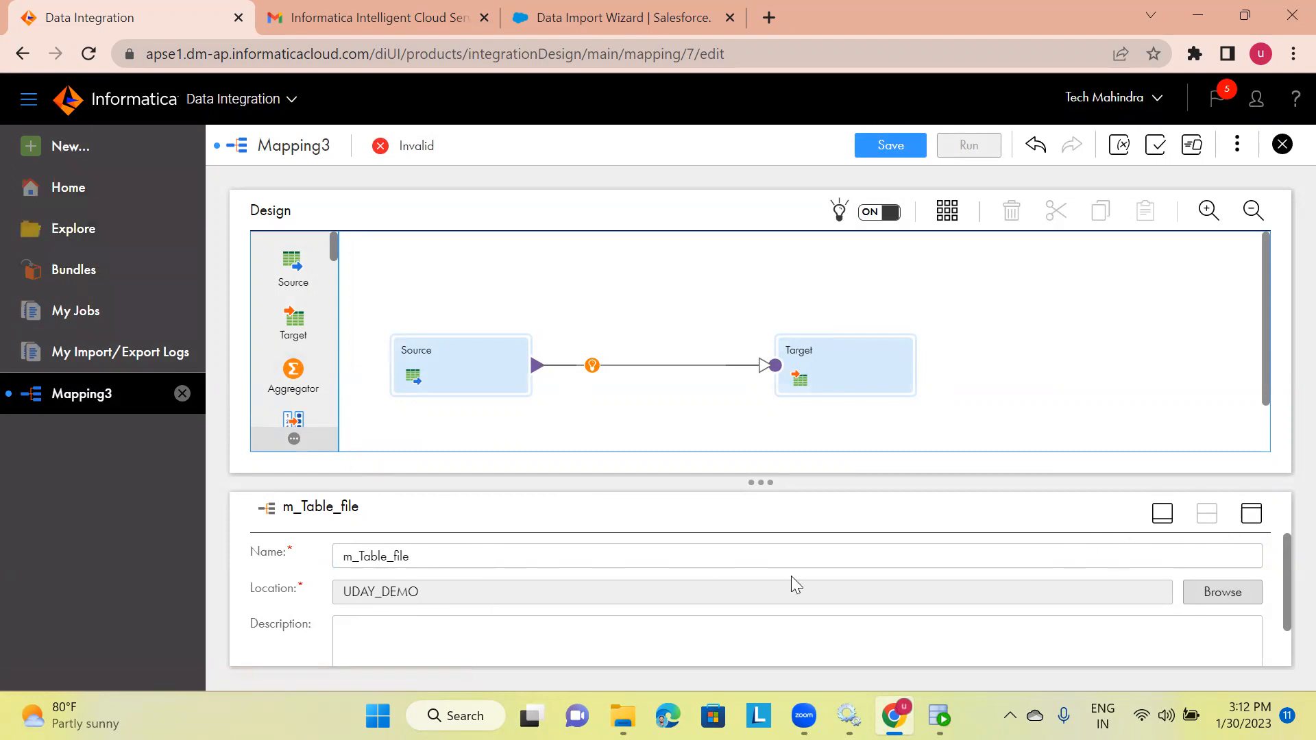
left_click(1251, 514)
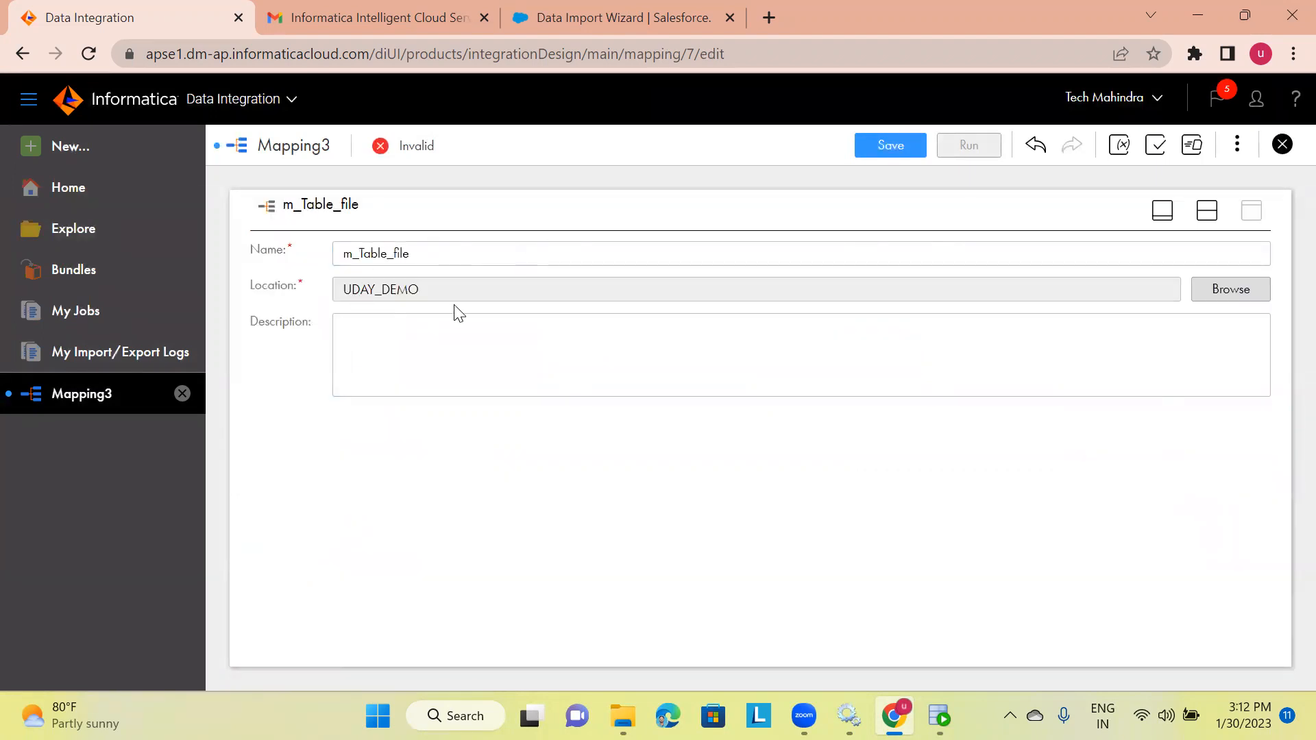
left_click(1206, 212)
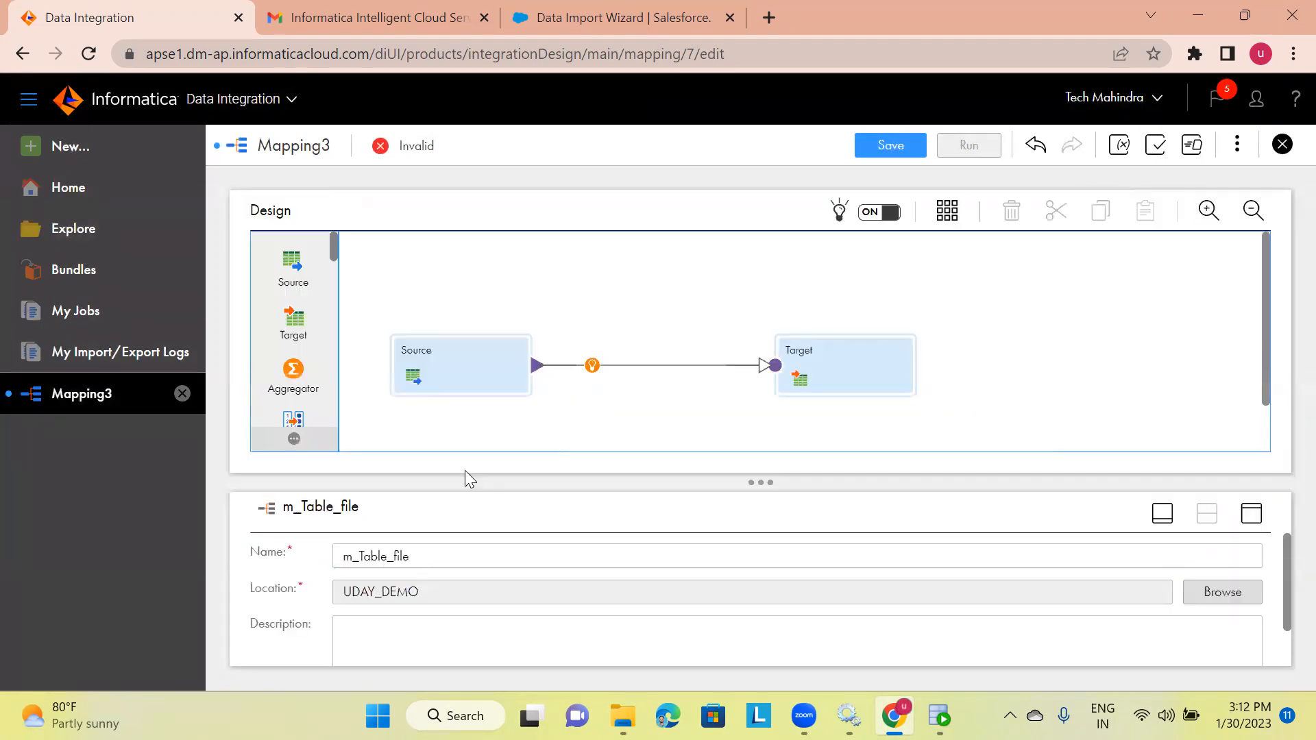
- Rename the Source transformation of the mapping as SRC_AGENTS in its enlarged general properties
left_click(432, 380)
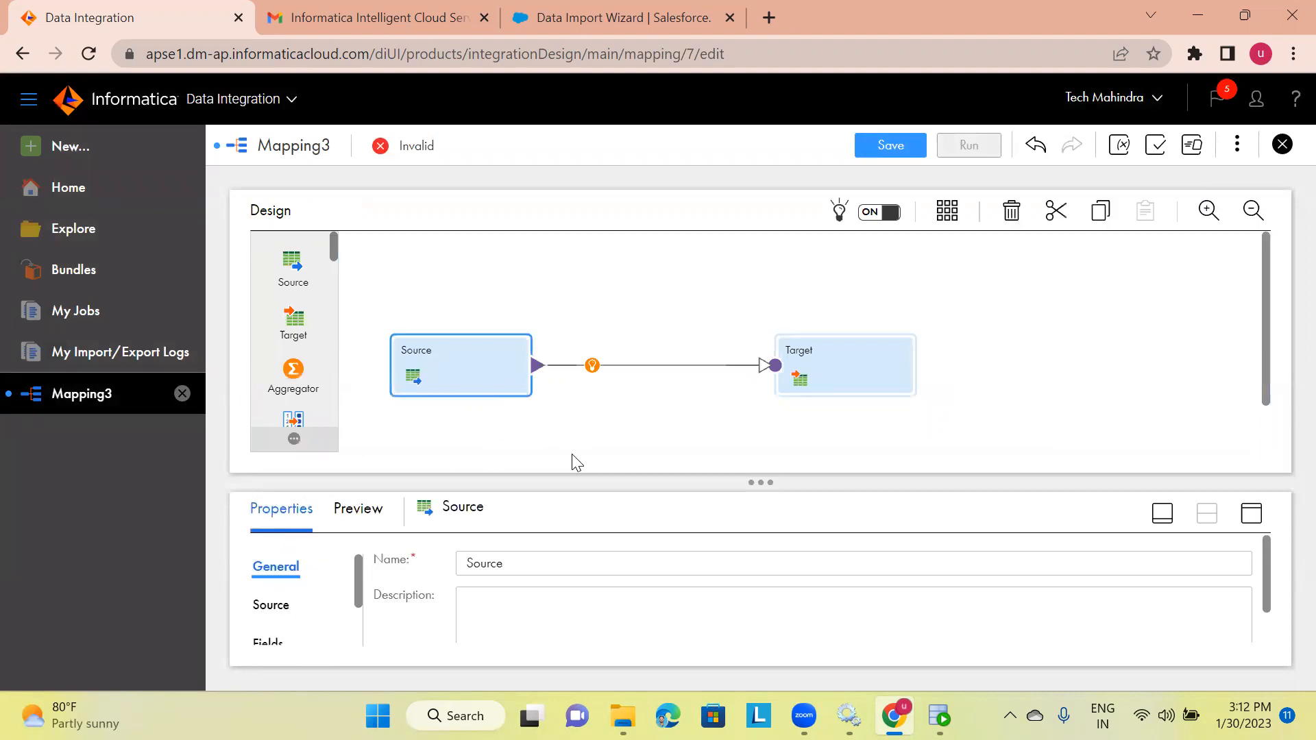
left_click(1250, 515)
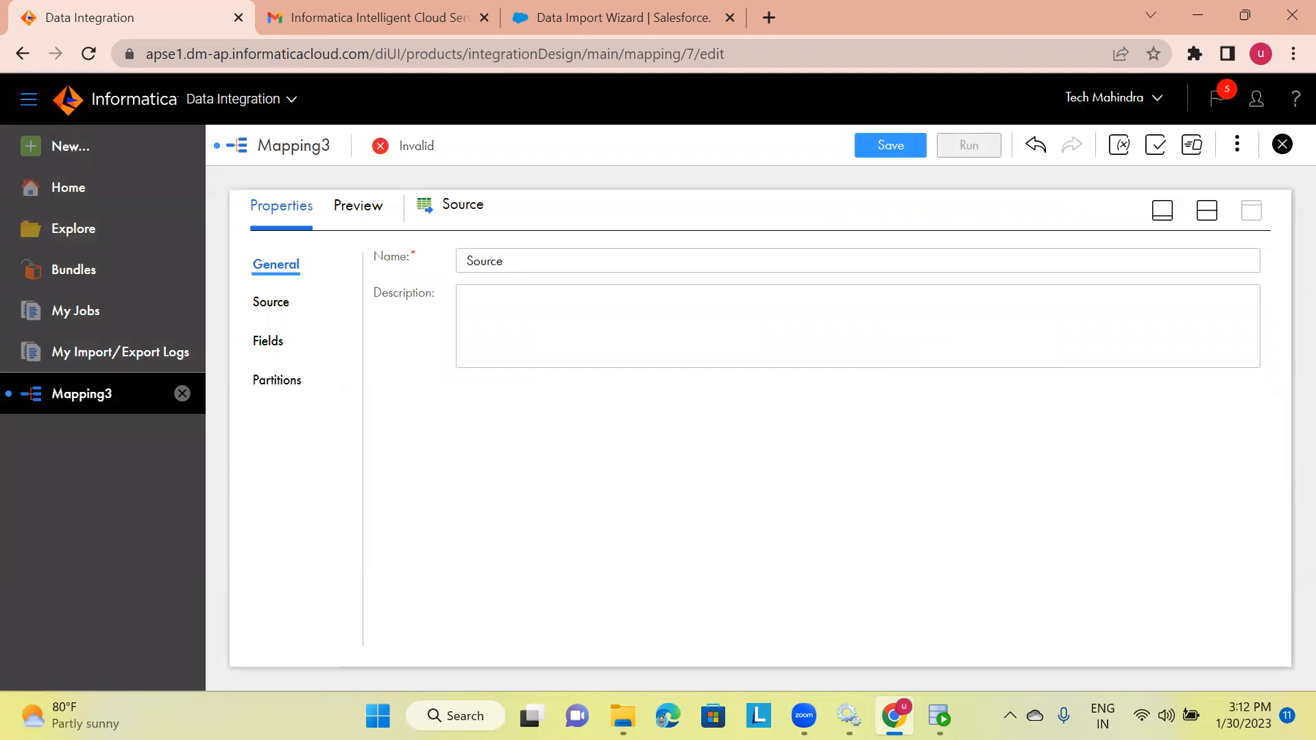
left_click_drag(551, 261, 408, 258)
key("BackSpace")
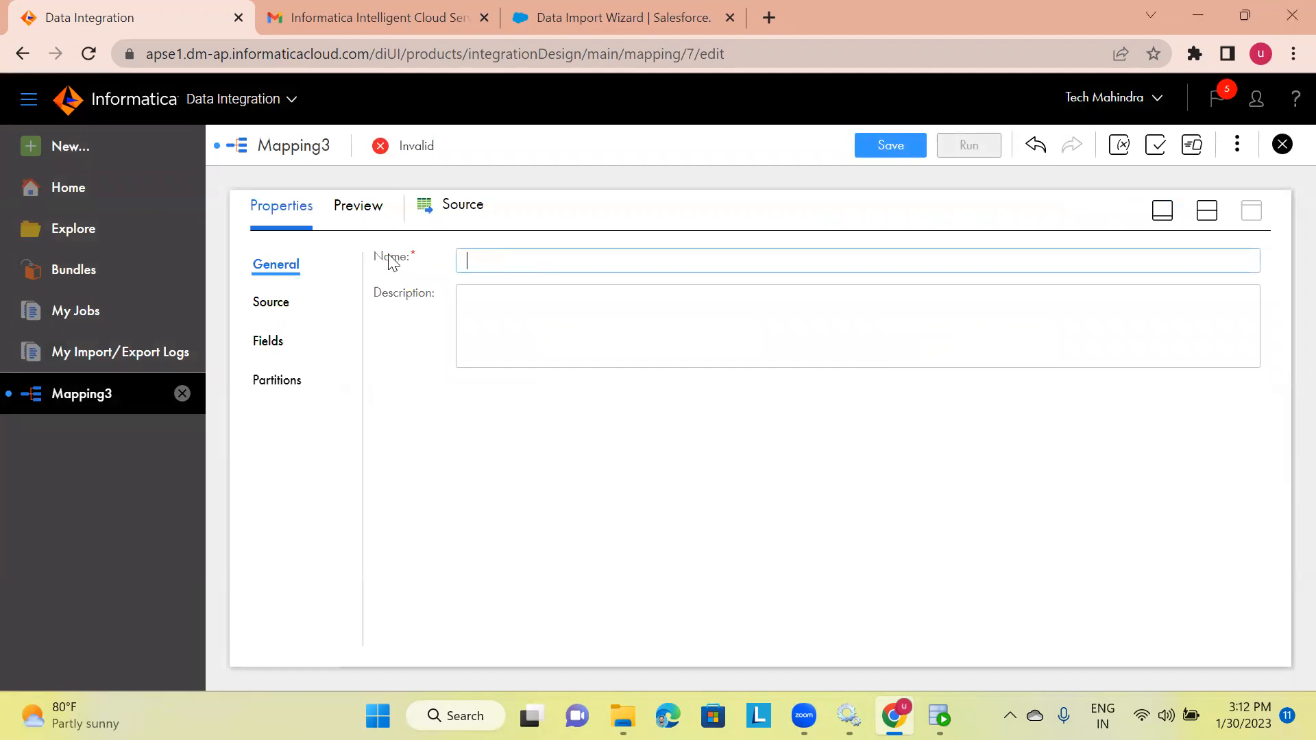
type("SRC")
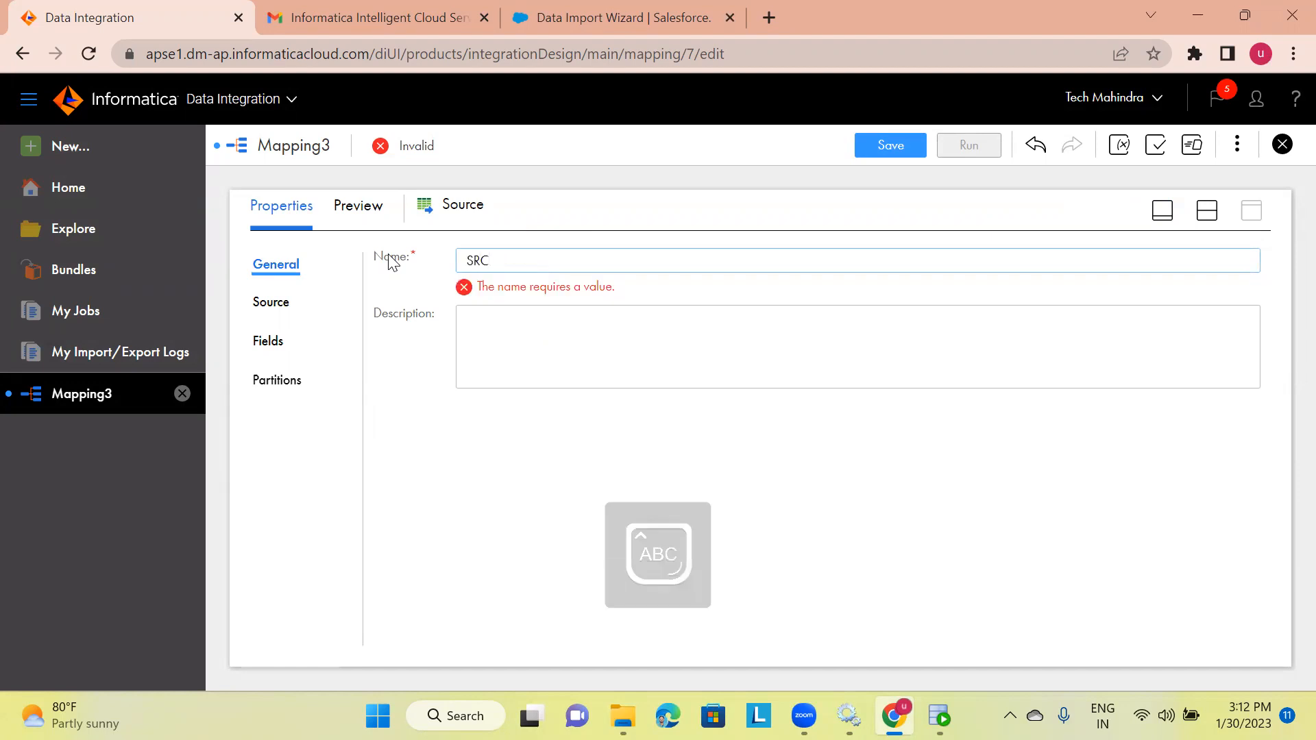
type("_")
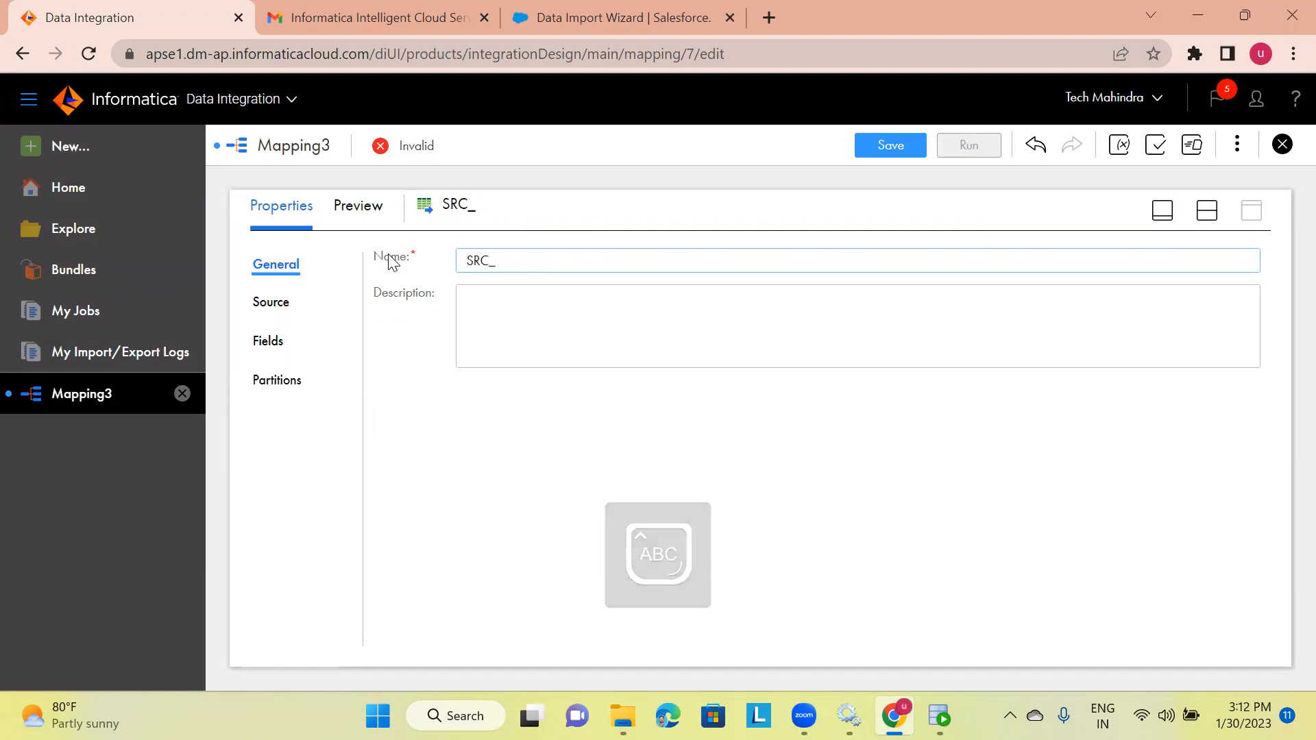
type("AGENTS")
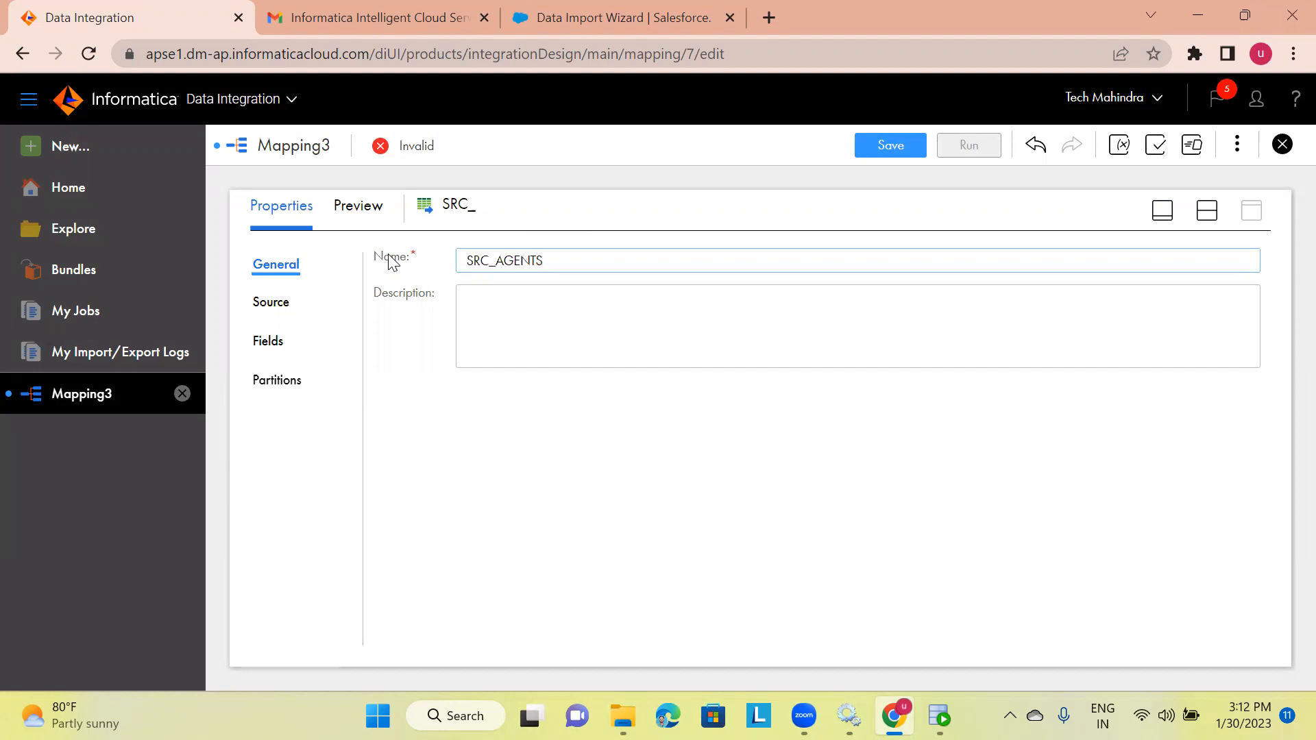
left_click_drag(576, 263, 416, 259)
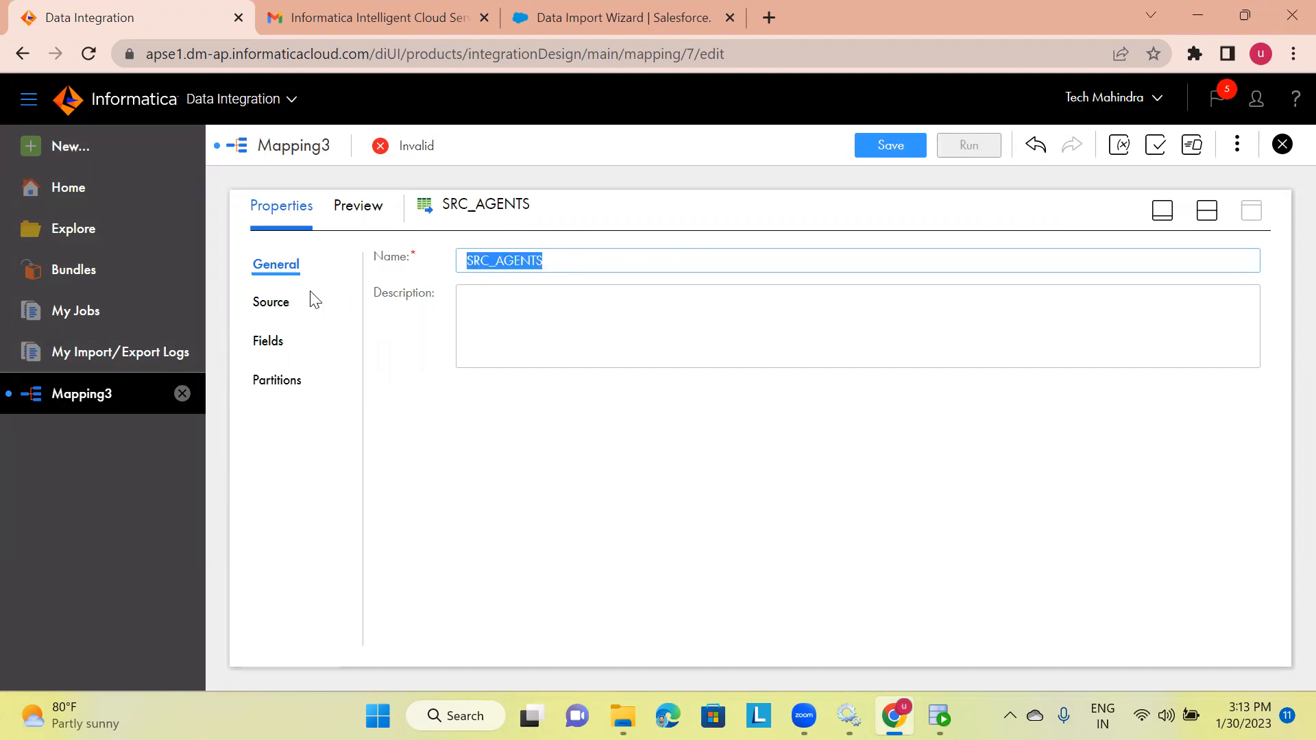
- Set the connection of SRC_AGENTS to Oracle_SRC_Dev (Oracle) and keep Single Object as its source type
left_click(271, 302)
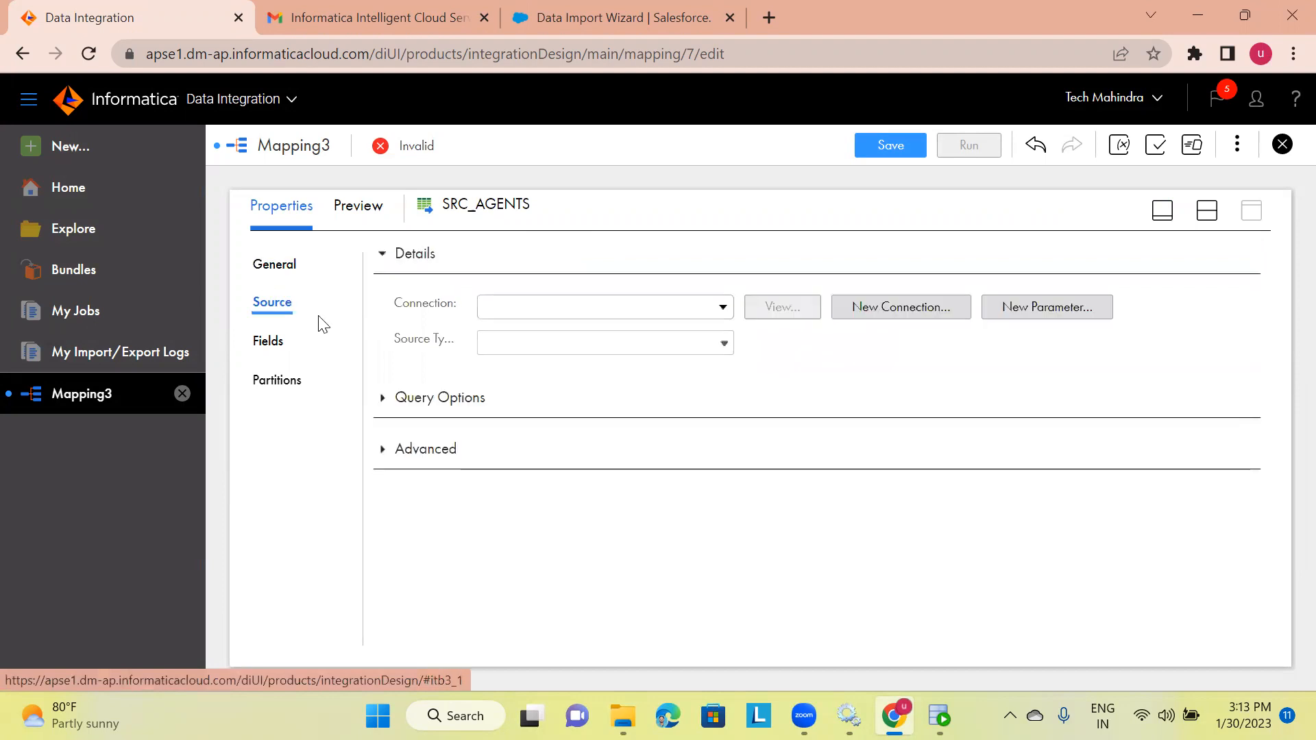
left_click(724, 308)
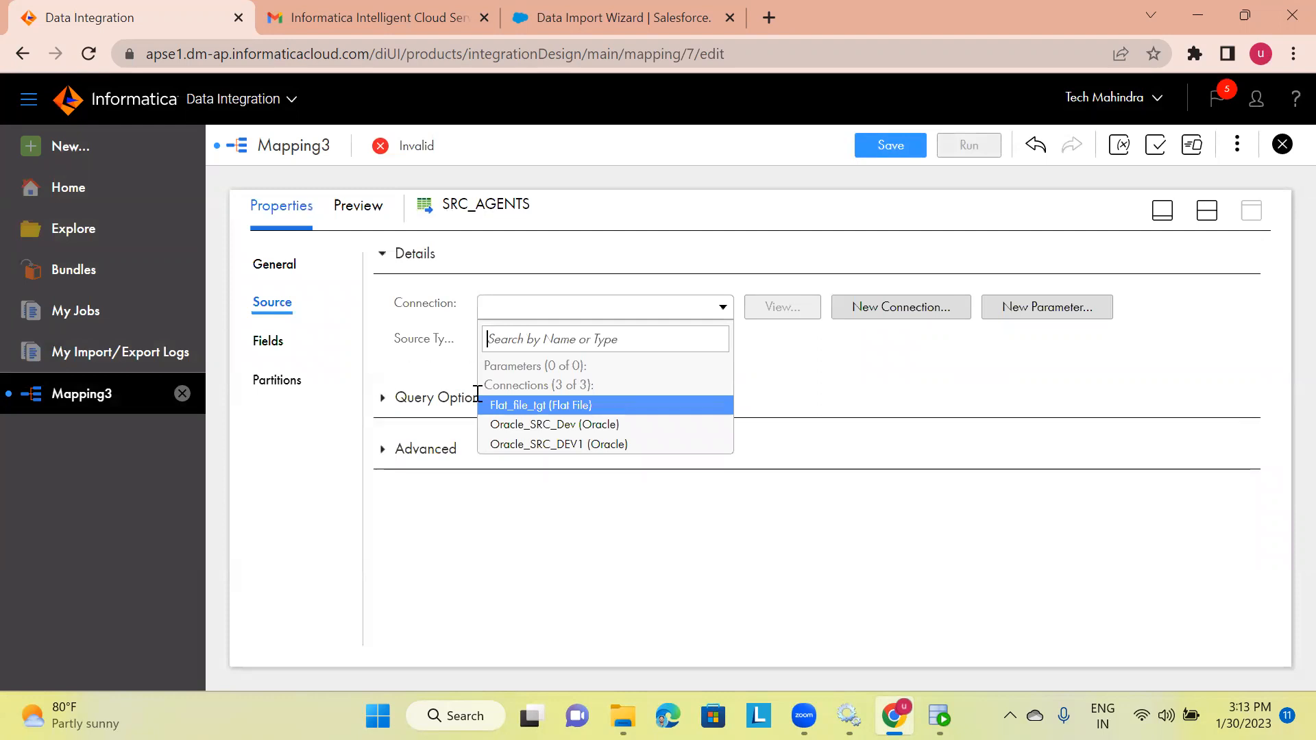
left_click(509, 425)
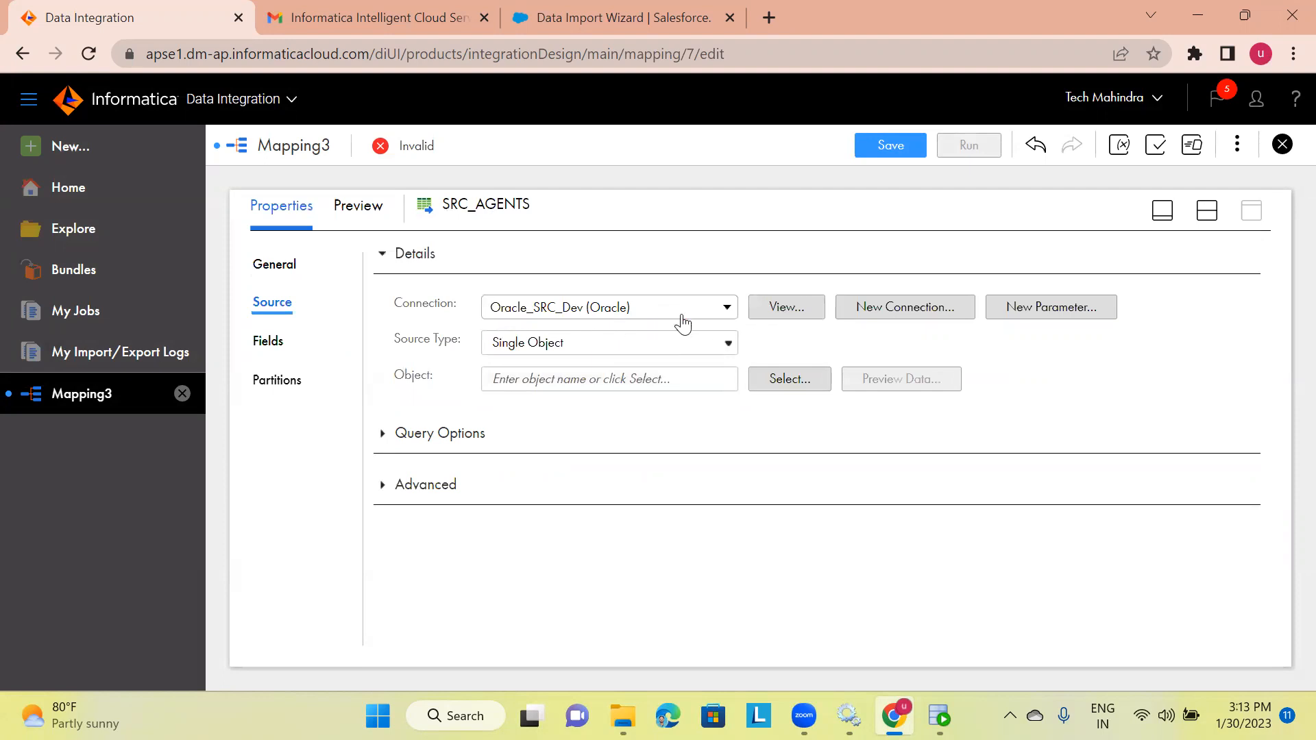
left_click(644, 346)
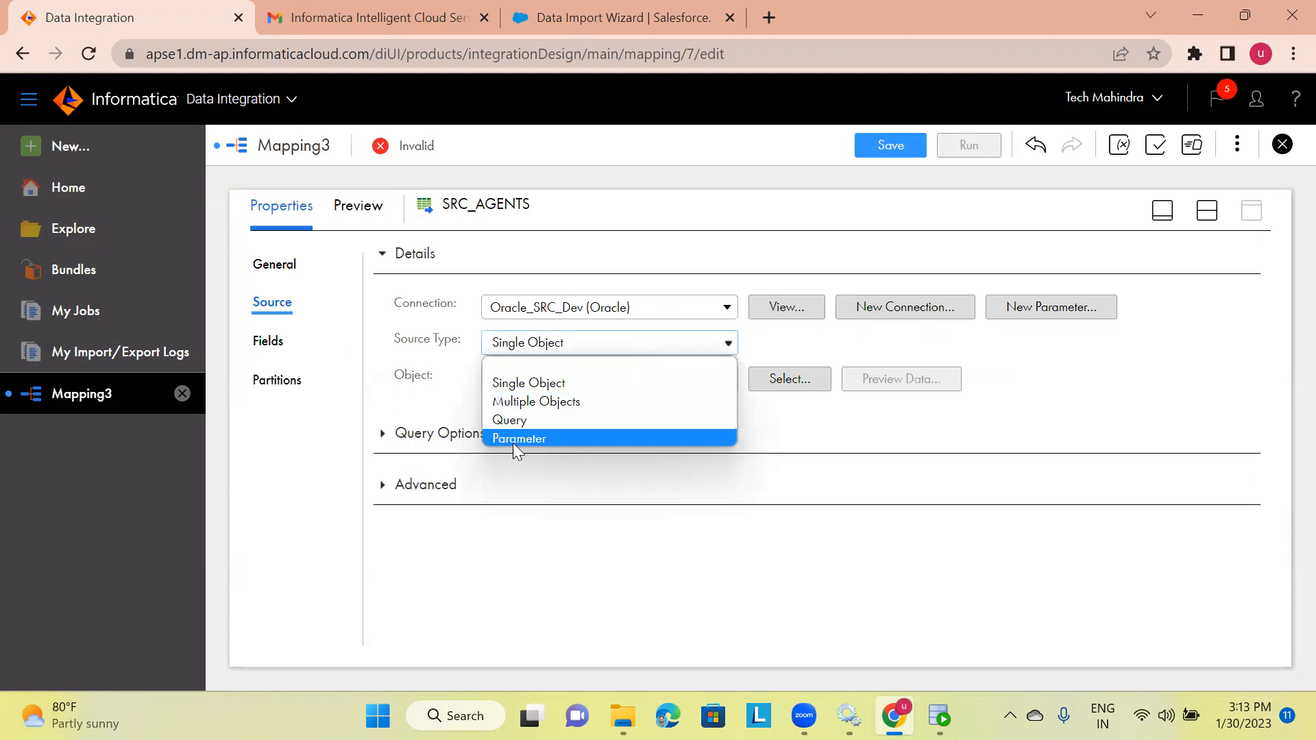
left_click(421, 372)
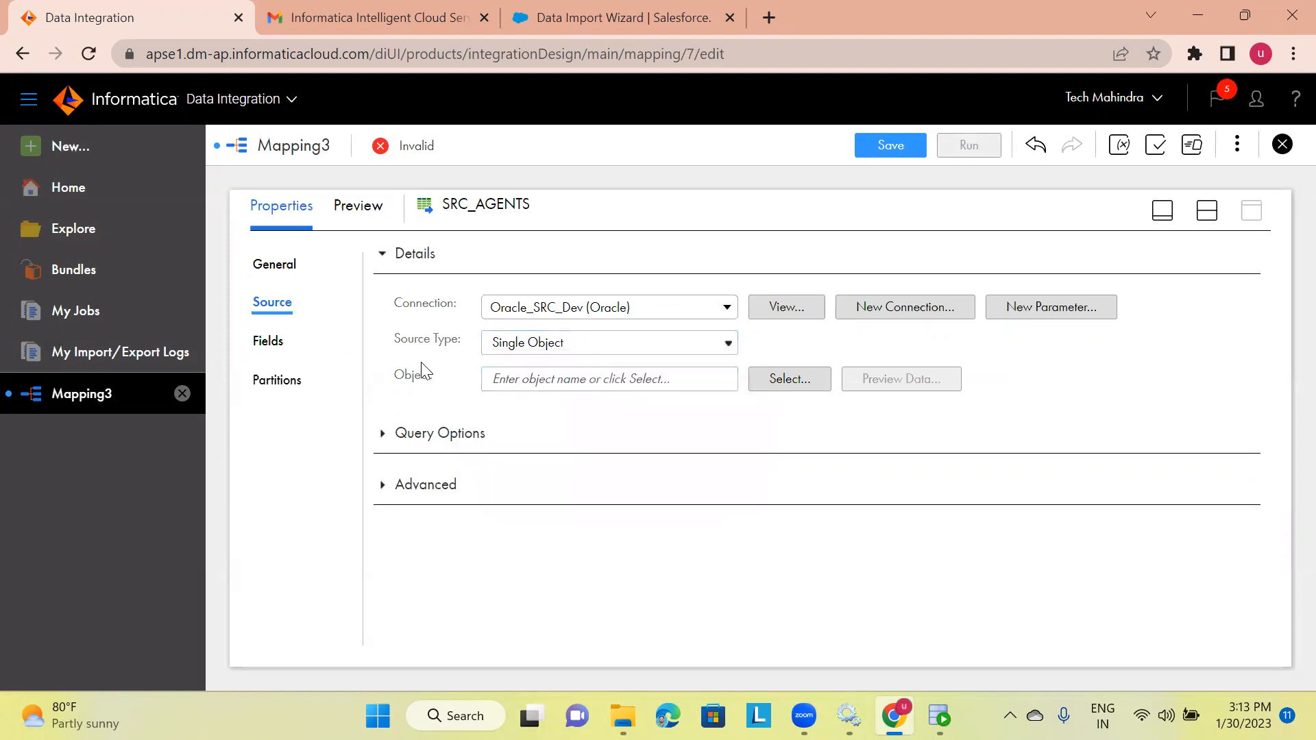
left_click(575, 343)
left_click(538, 350)
left_click(539, 352)
left_click(532, 378)
- Choose the AGENTS table as the source object of SRC_AGENTS
left_click(773, 379)
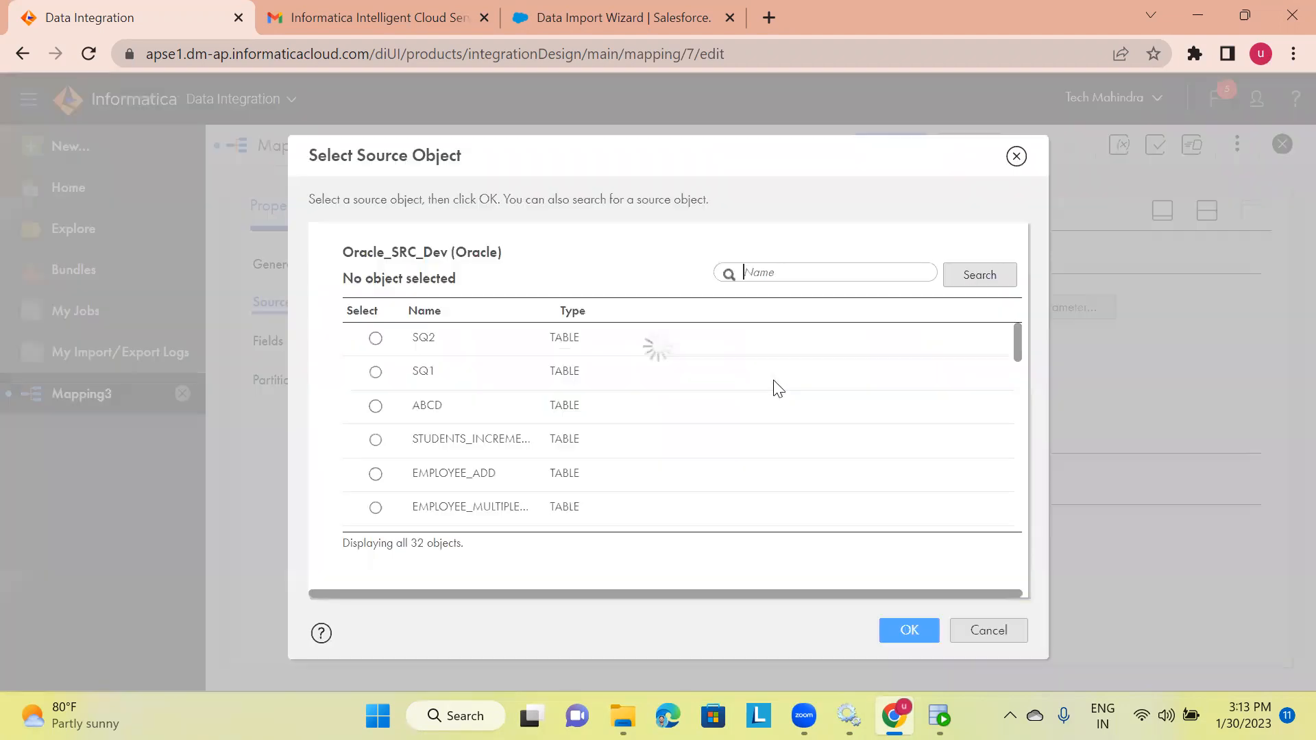
scroll(531, 432, "down", 5)
scroll(532, 432, "up", 5)
scroll(532, 432, "down", 15)
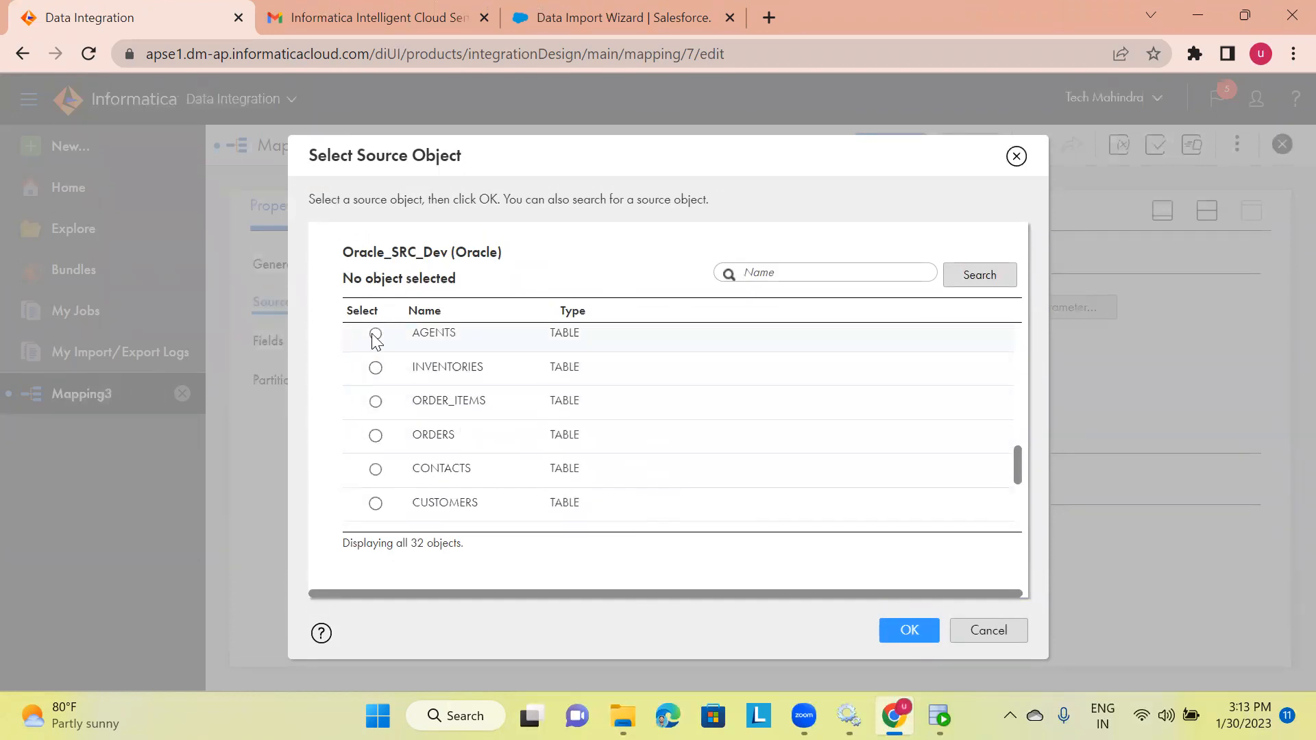
left_click(375, 336)
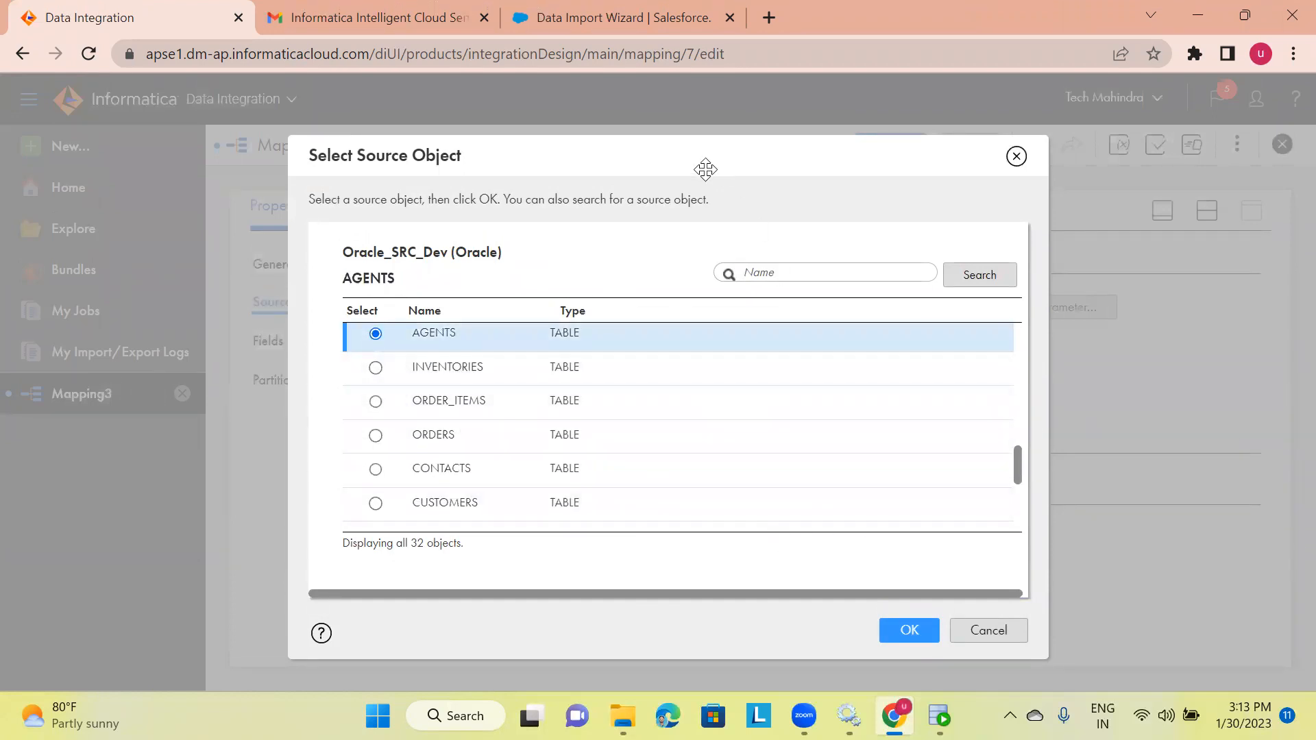
left_click_drag(705, 170, 705, 107)
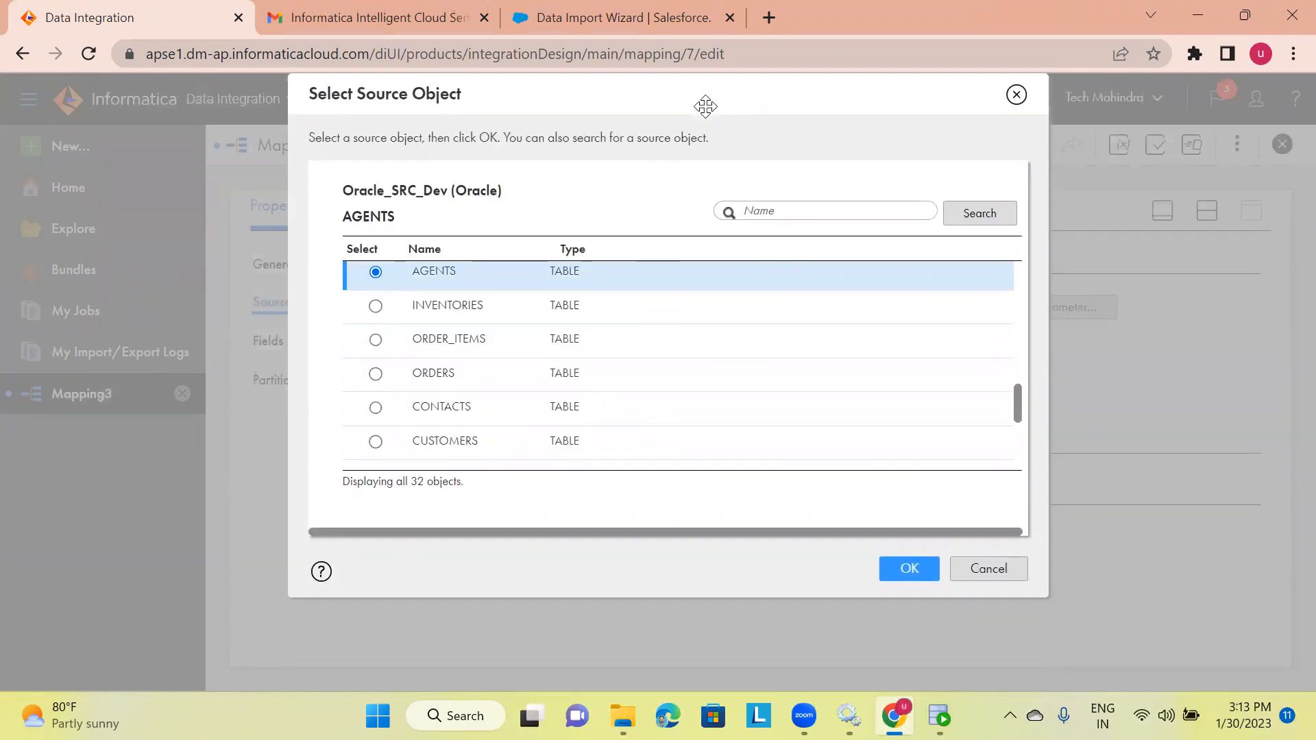
left_click(898, 568)
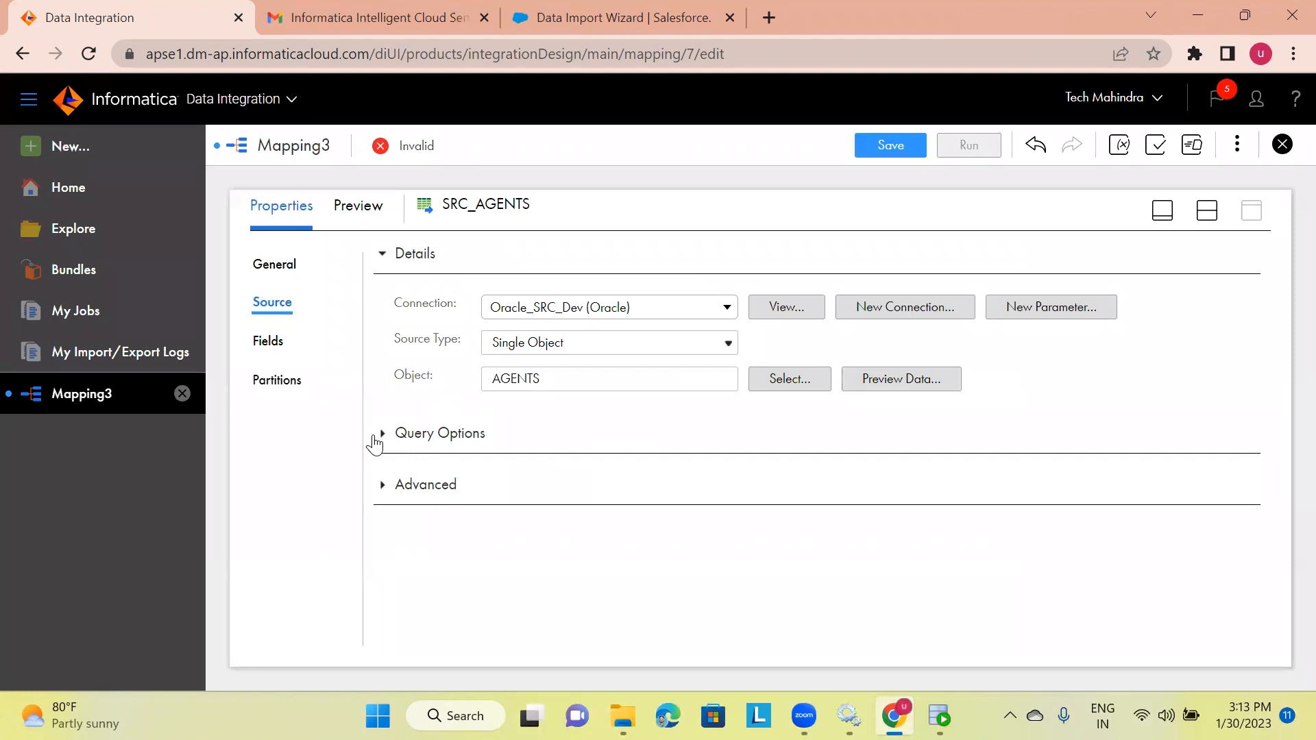
- Examine the advanced settings, query options, fields and partitions of SRC_AGENTS, and return to the mapping design
left_click(381, 485)
left_click(381, 486)
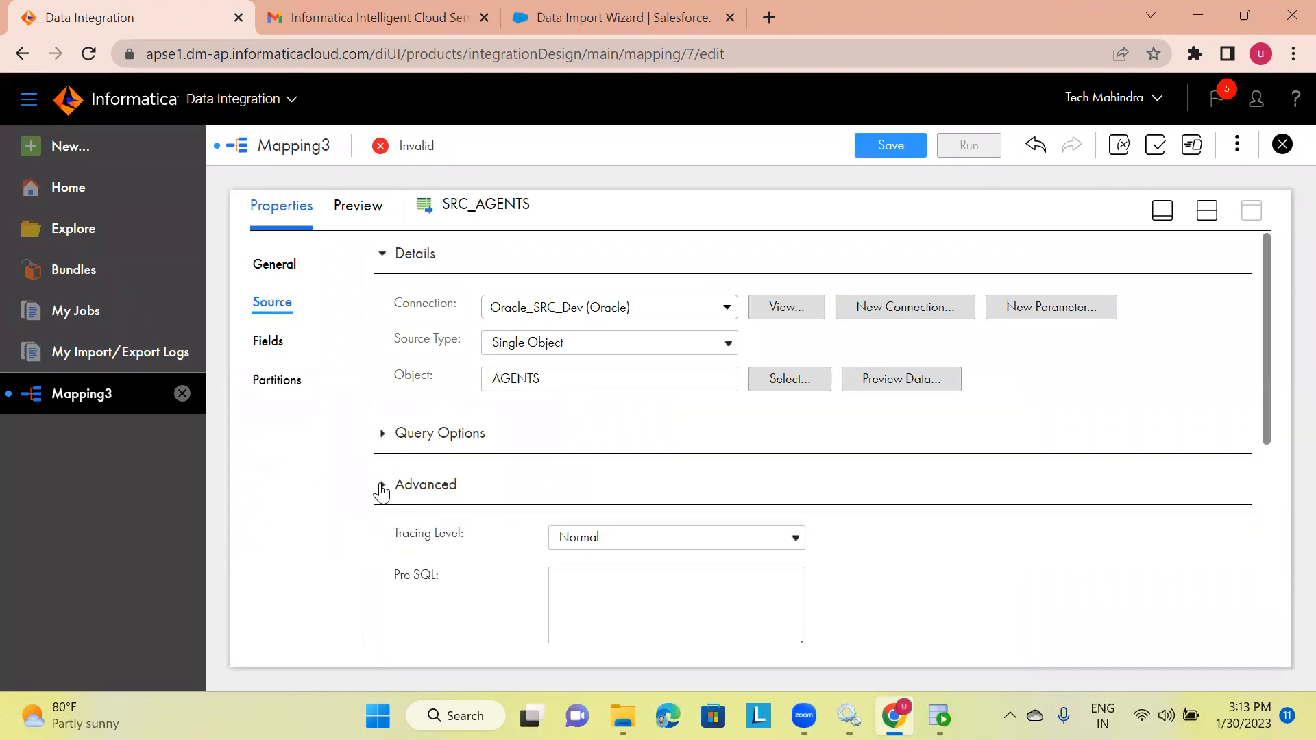
left_click(383, 434)
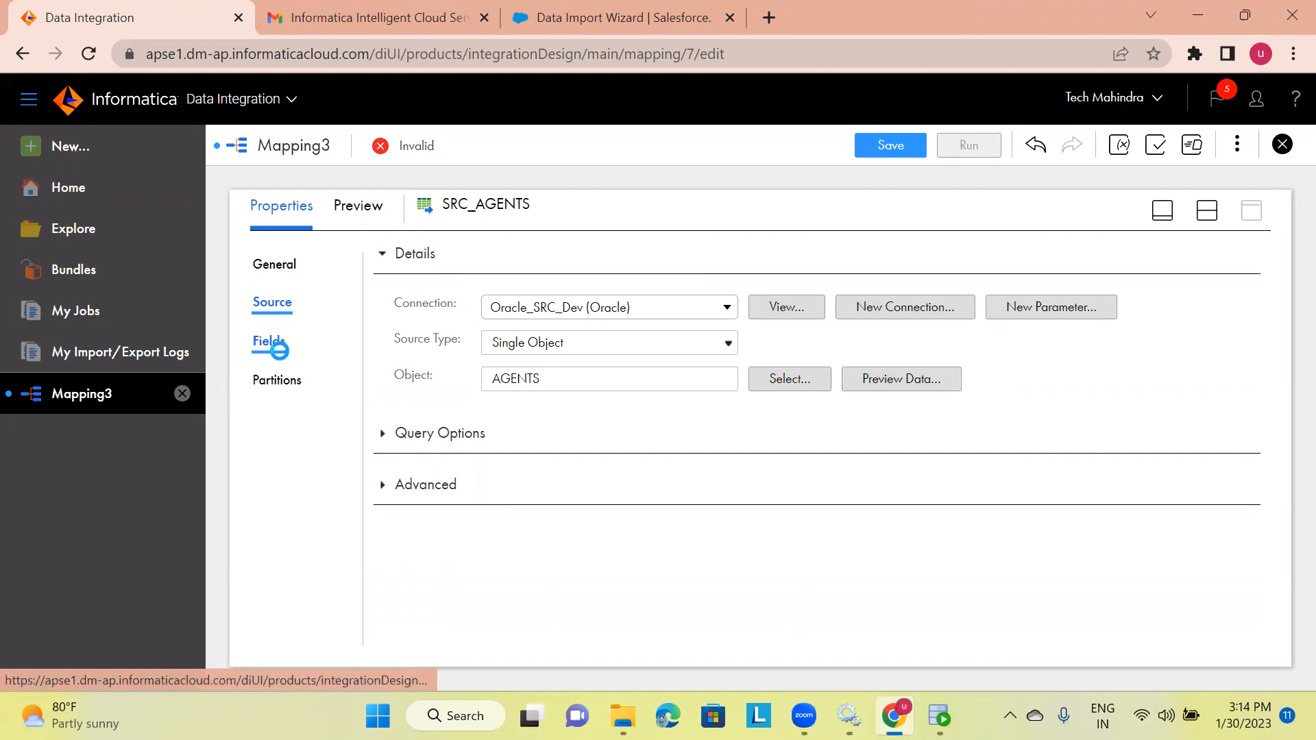
left_click(274, 348)
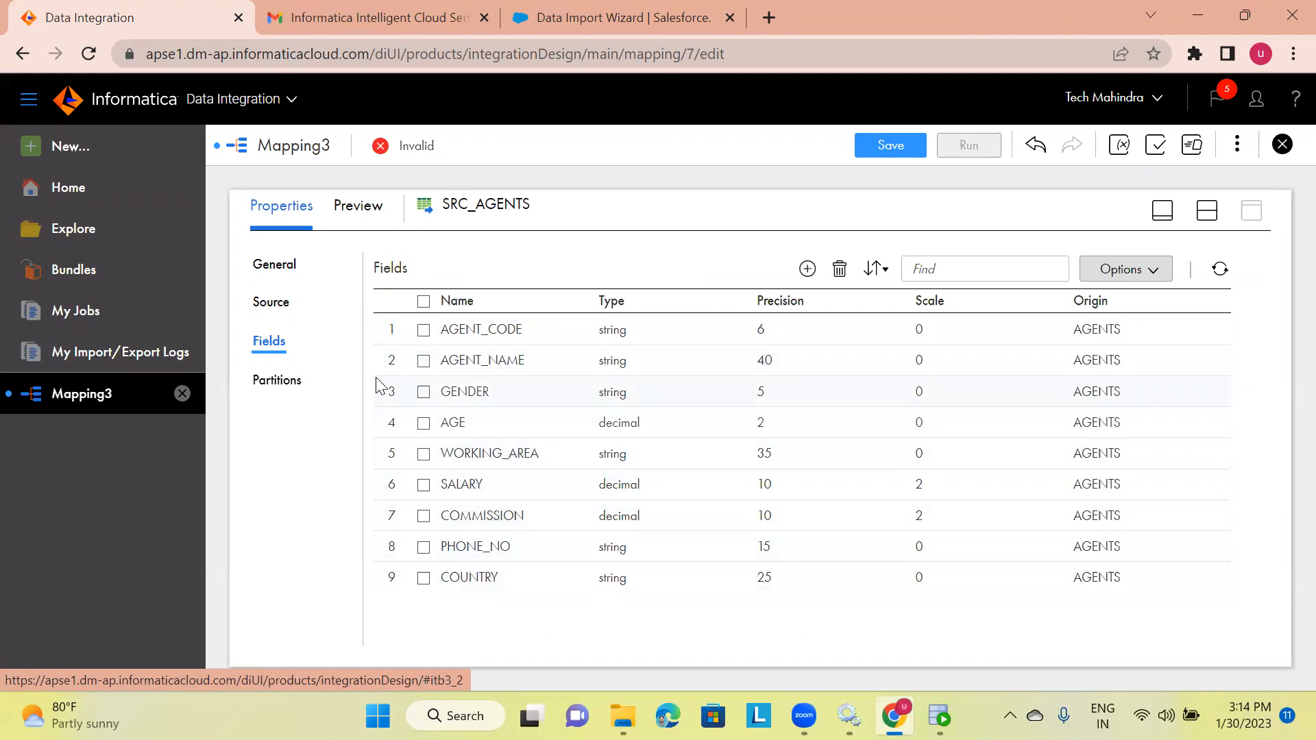
left_click(295, 381)
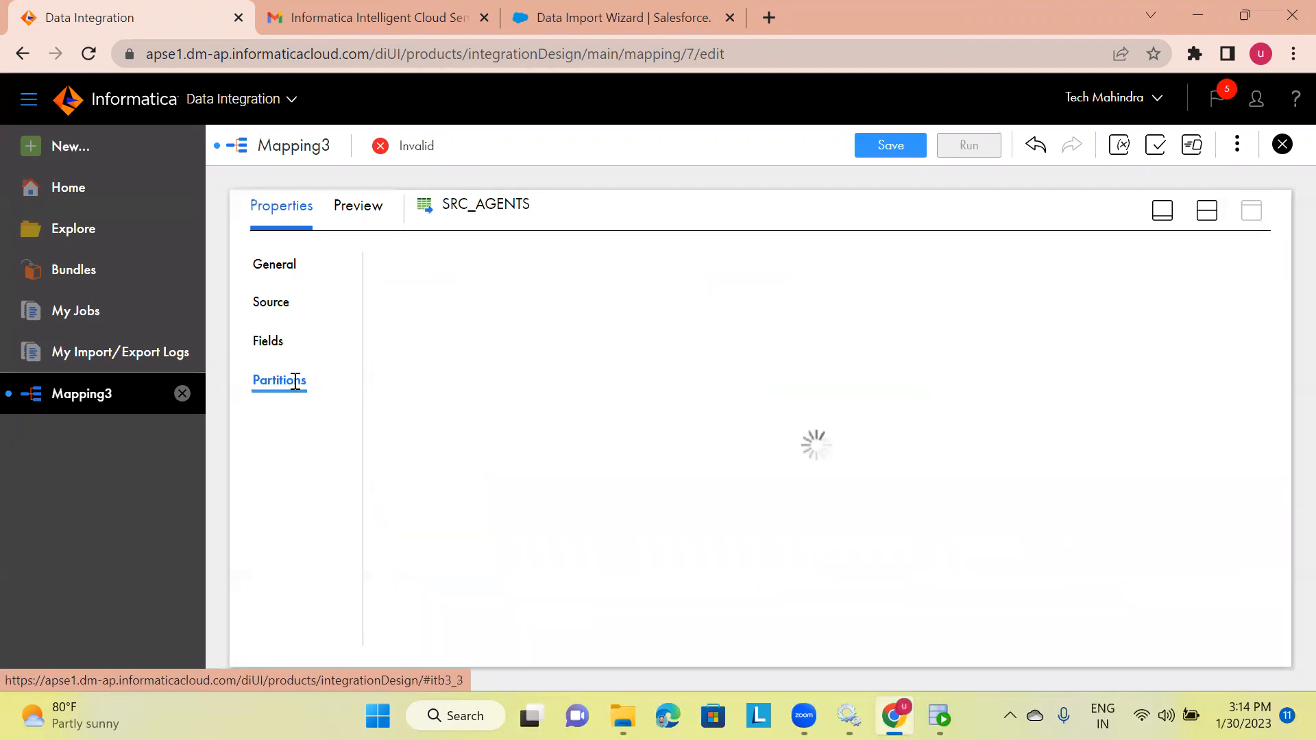
left_click(268, 341)
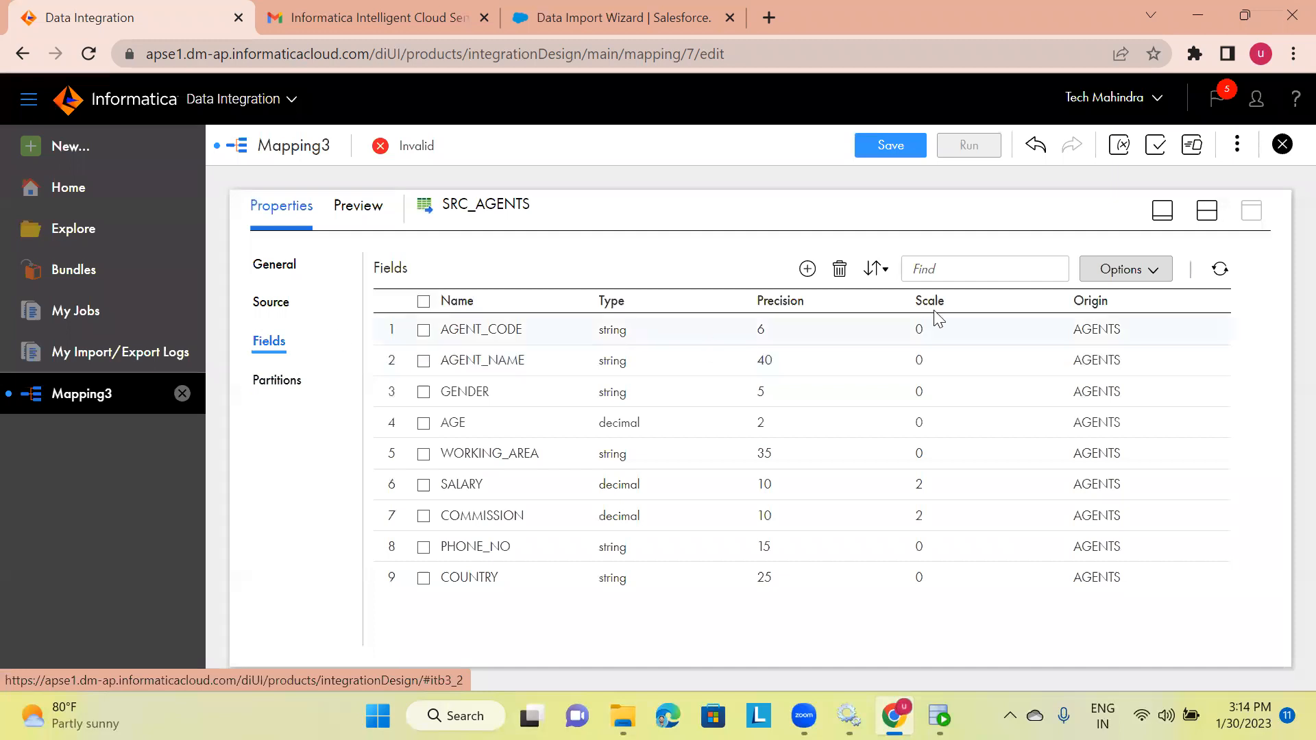
left_click(1209, 212)
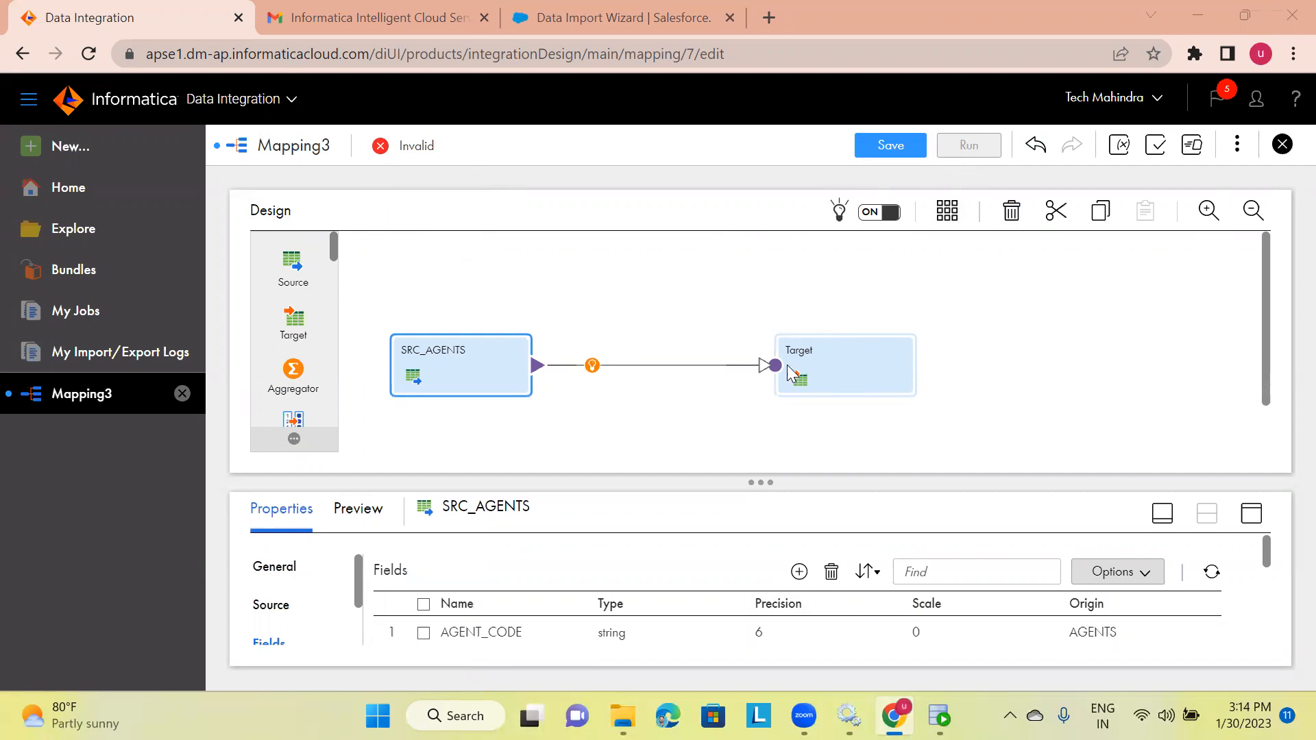
- Rename the Target transformation of the mapping as AGENTS_TGT in its enlarged general properties
left_click(834, 359)
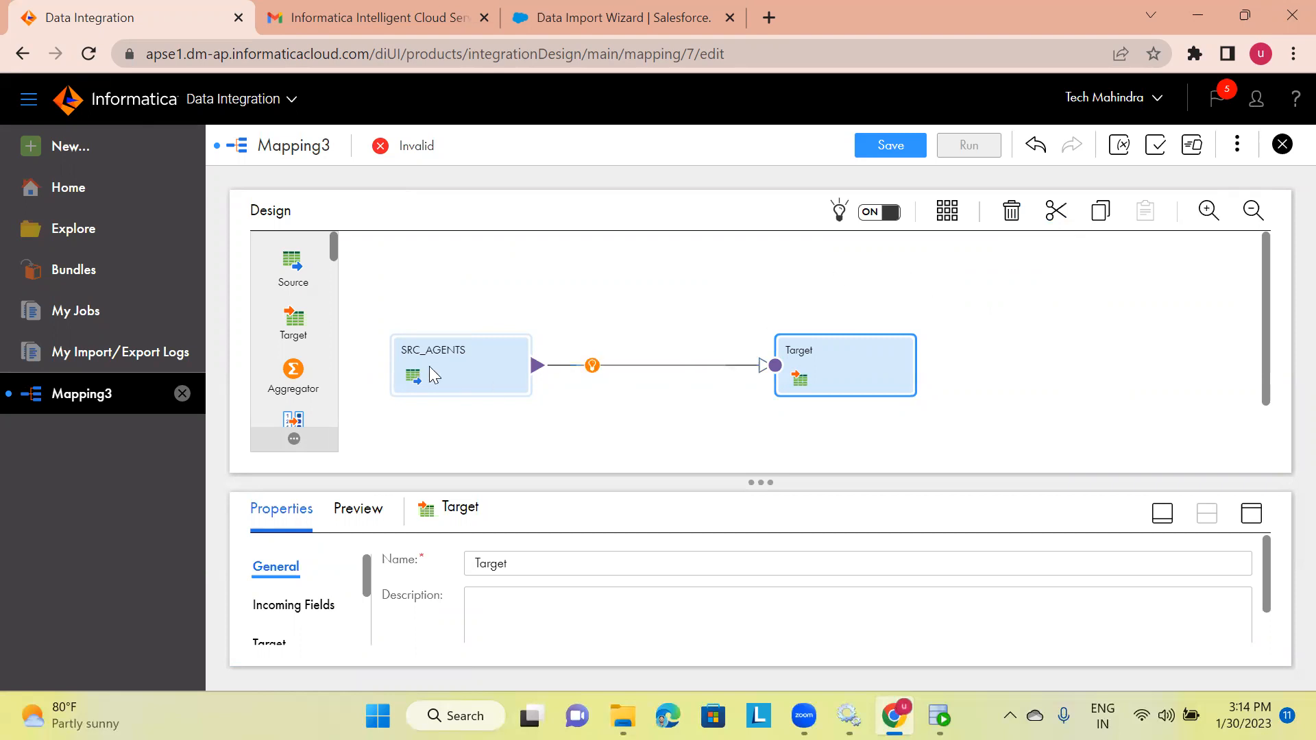
left_click(644, 369)
left_click(1251, 514)
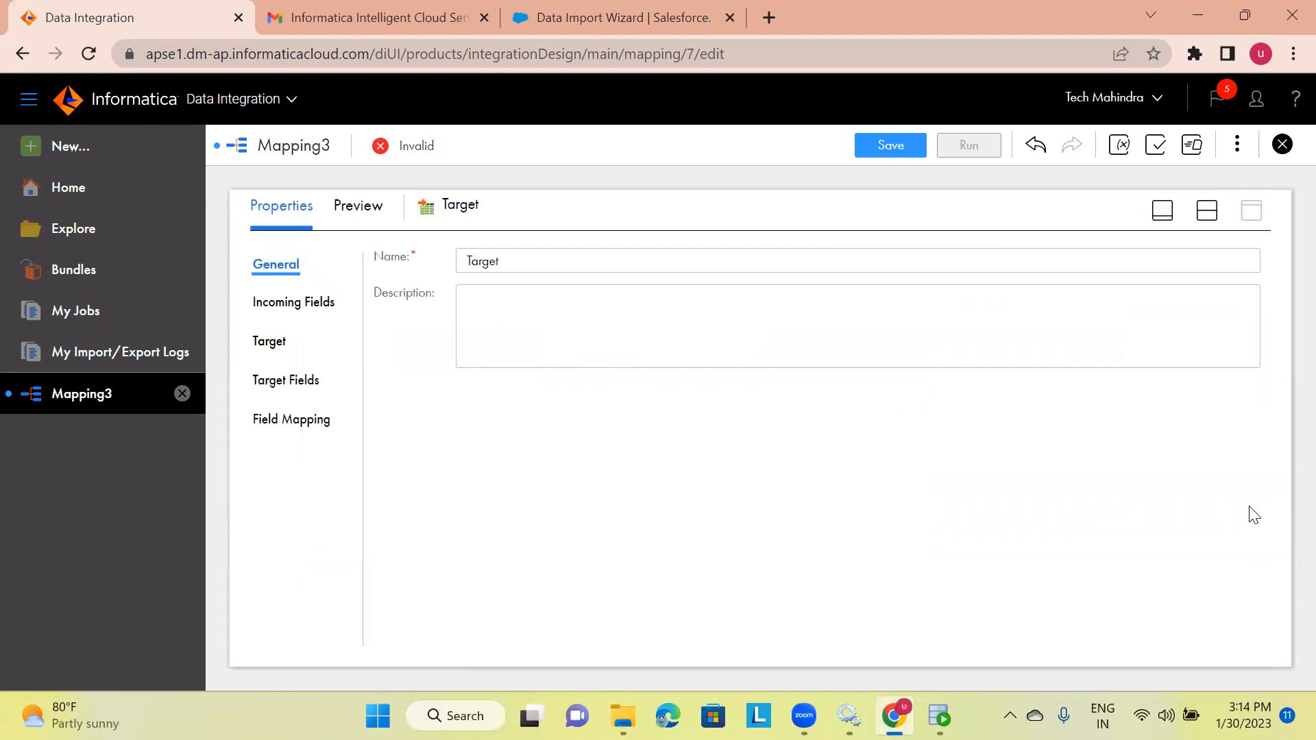
left_click_drag(517, 264, 384, 259)
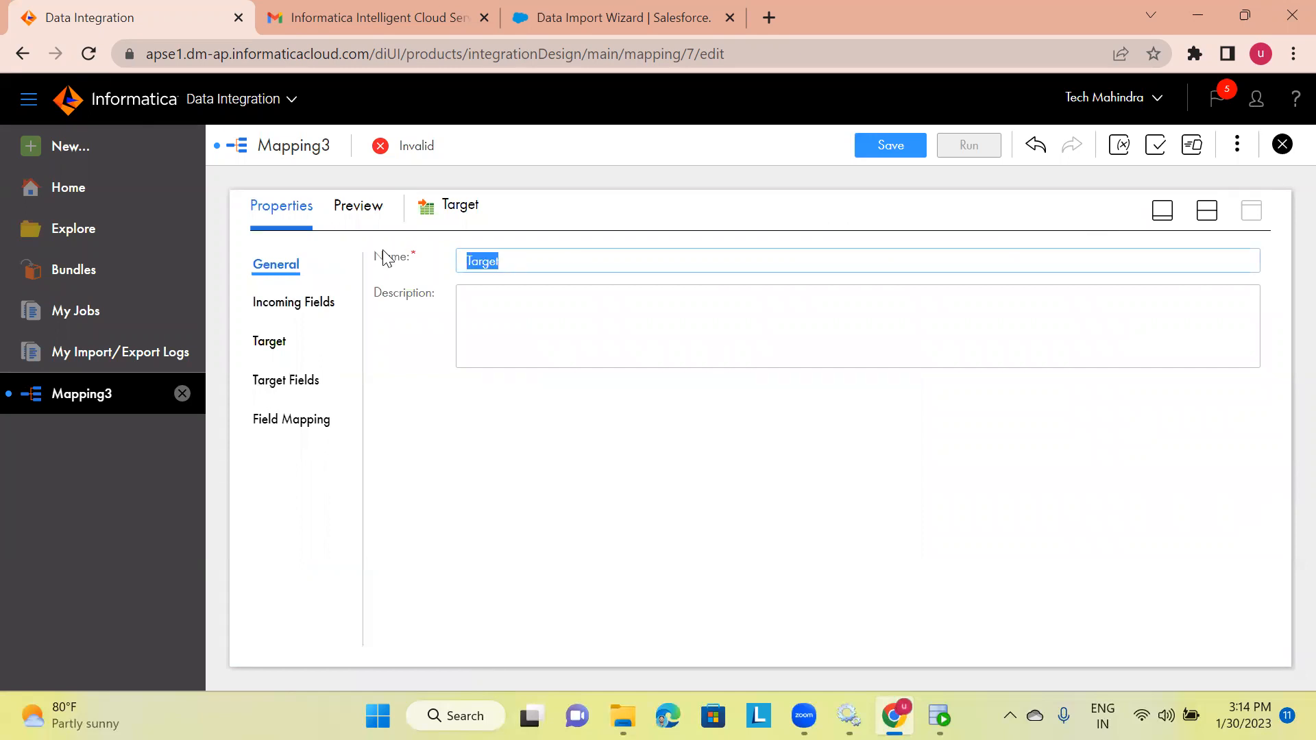
key("BackSpace")
type("AGENTS_TGT")
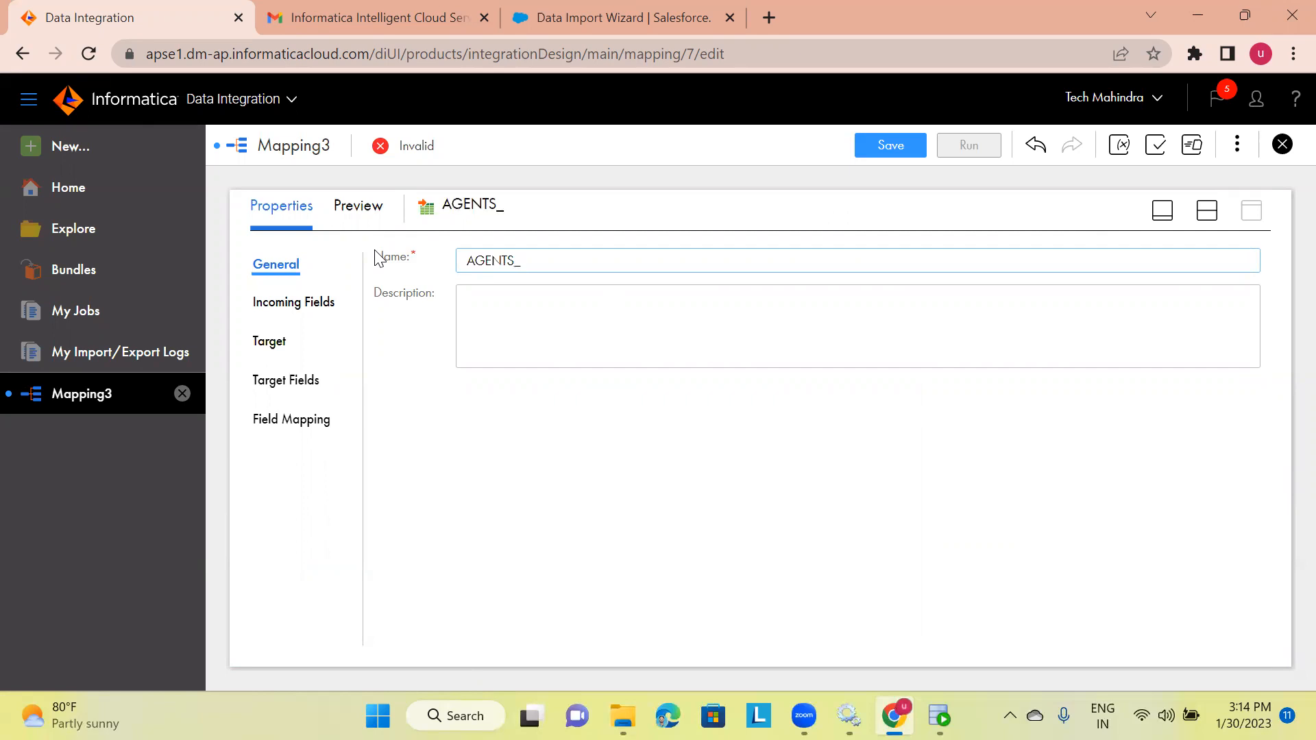
- Review the incoming fields of AGENTS_TGT and set its target connection to Flat_file_tgt (Flat File)
left_click(295, 304)
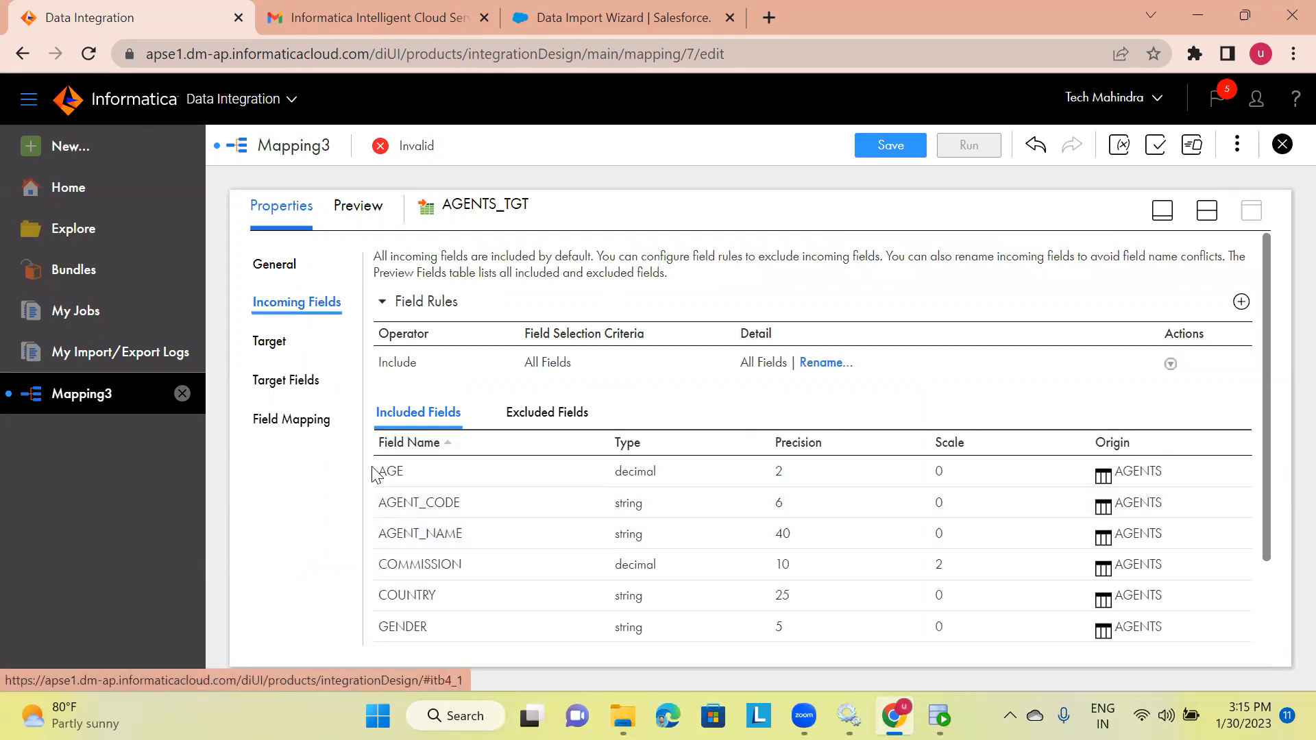
scroll(374, 475, "down", 2)
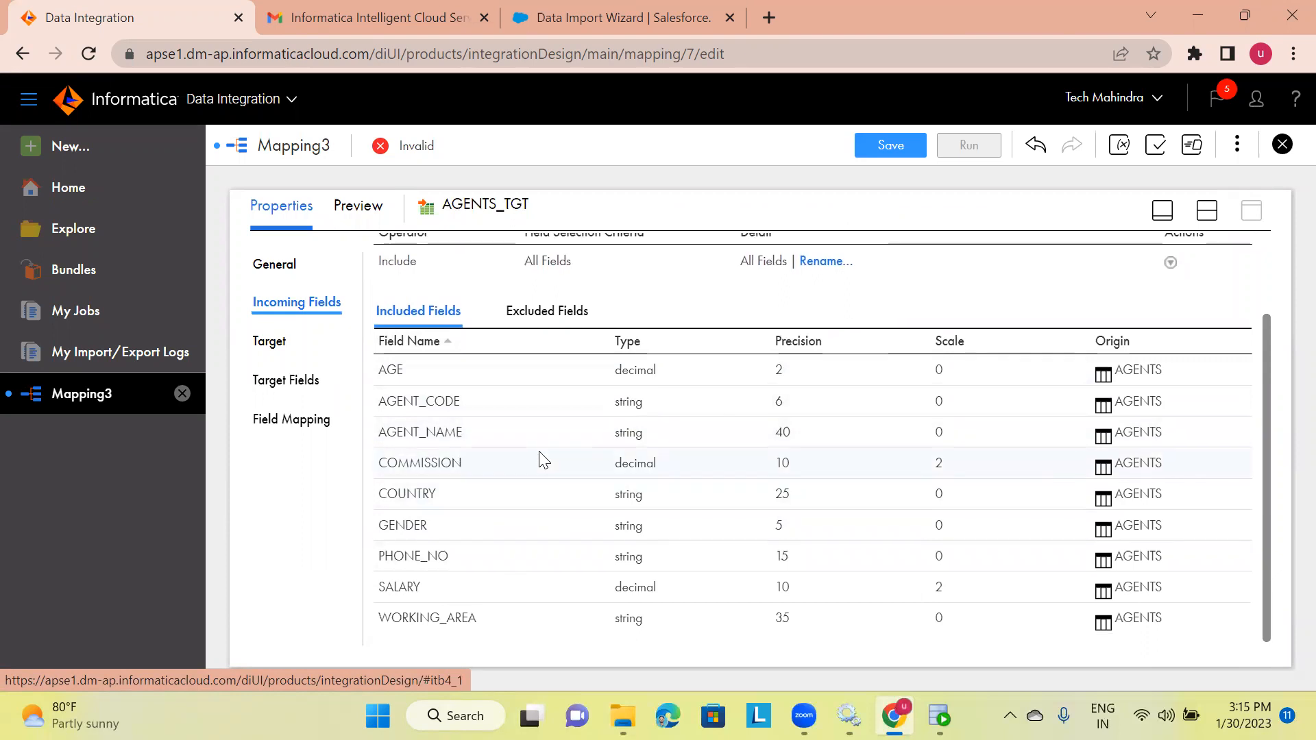
scroll(543, 459, "up", 2)
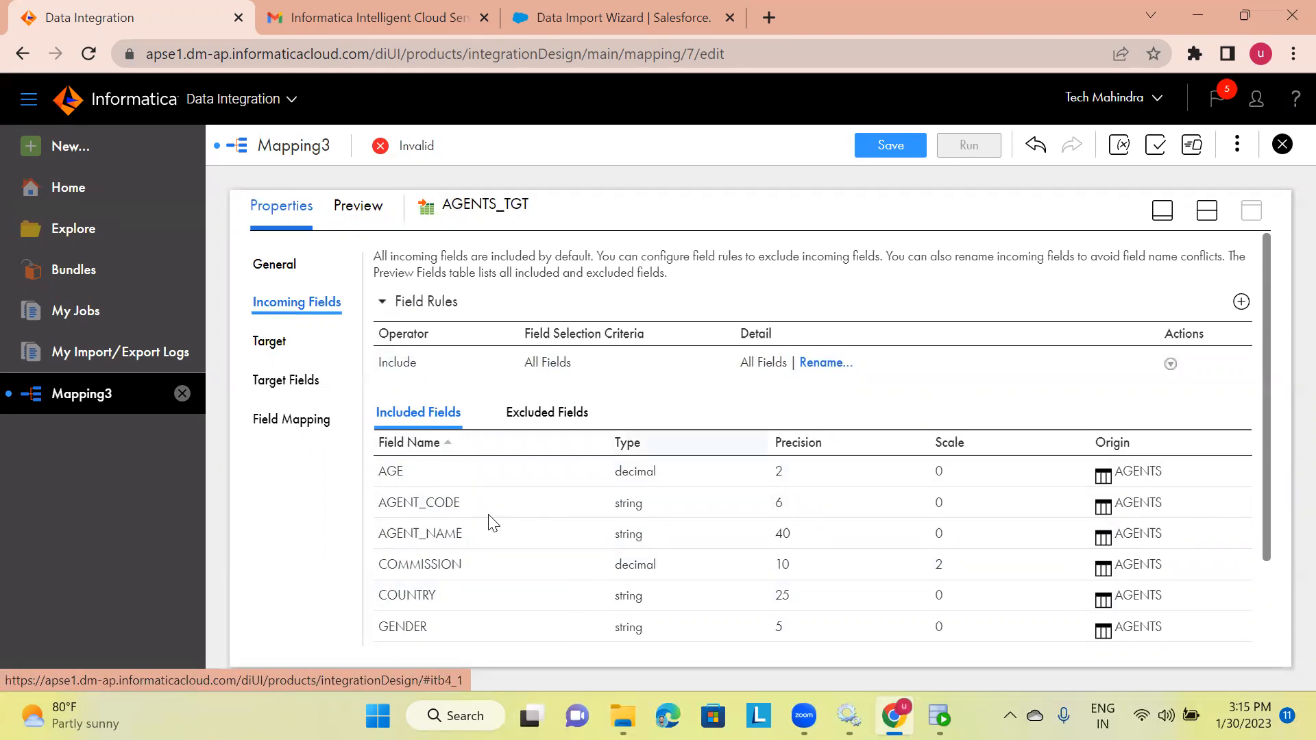
scroll(466, 527, "down", 2)
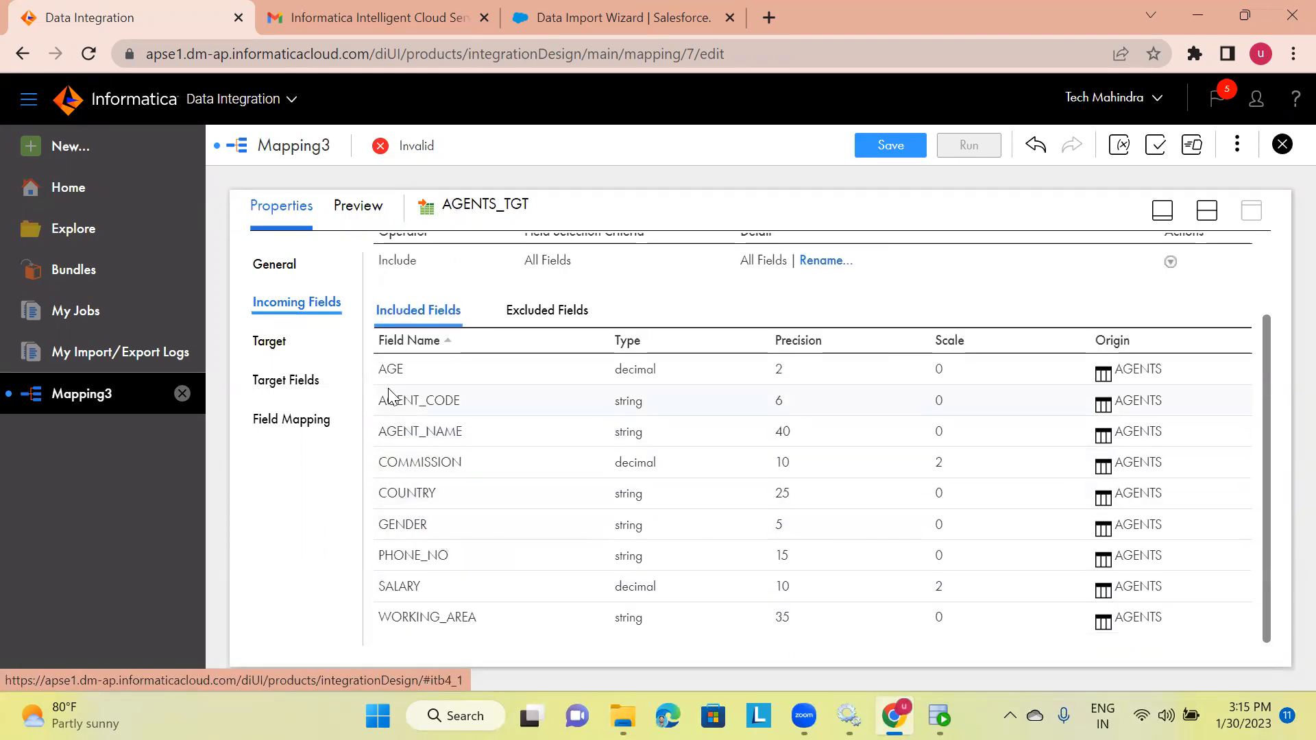
scroll(756, 311, "up", 2)
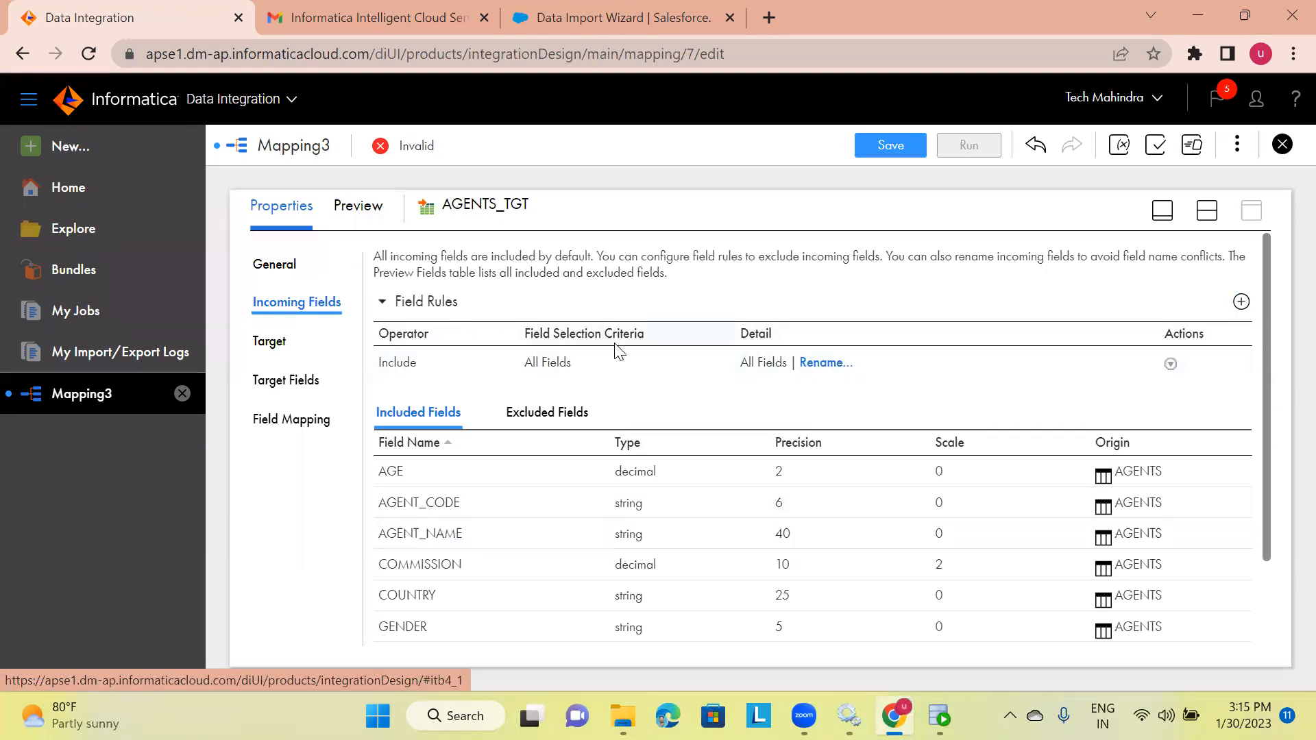
left_click(278, 350)
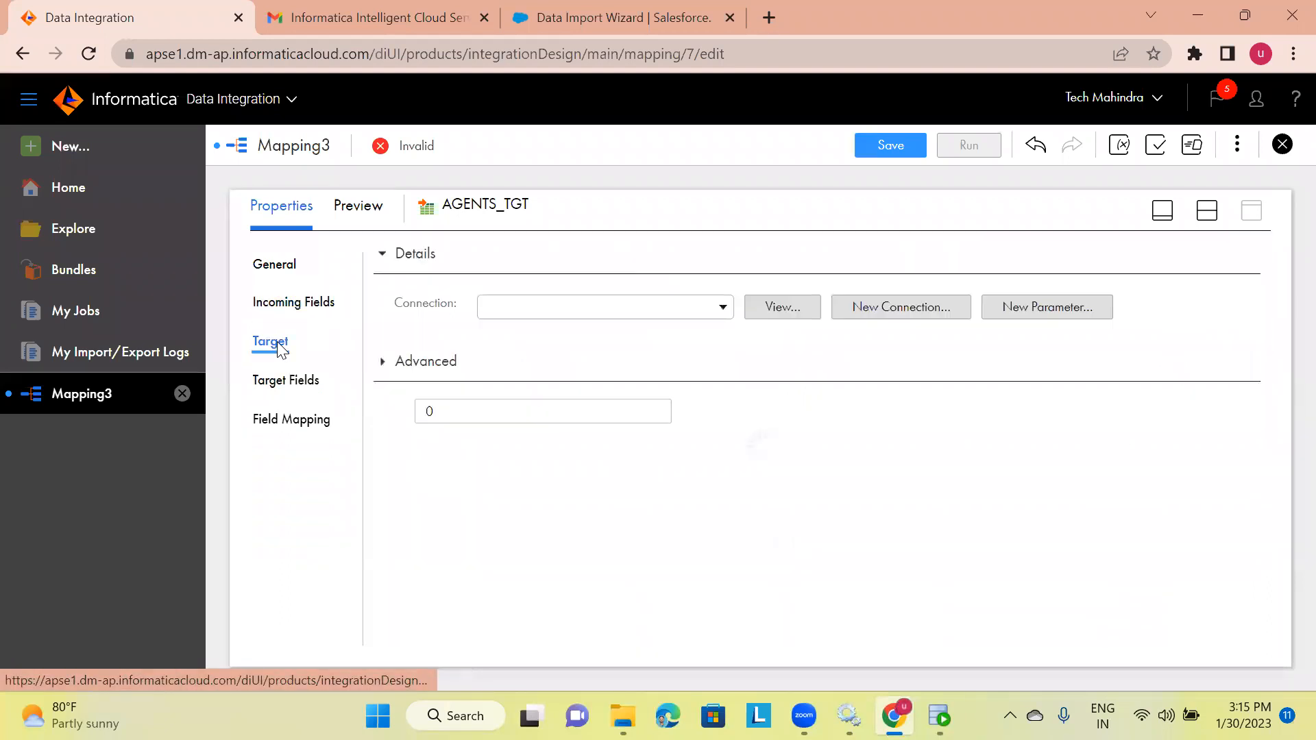
left_click(716, 307)
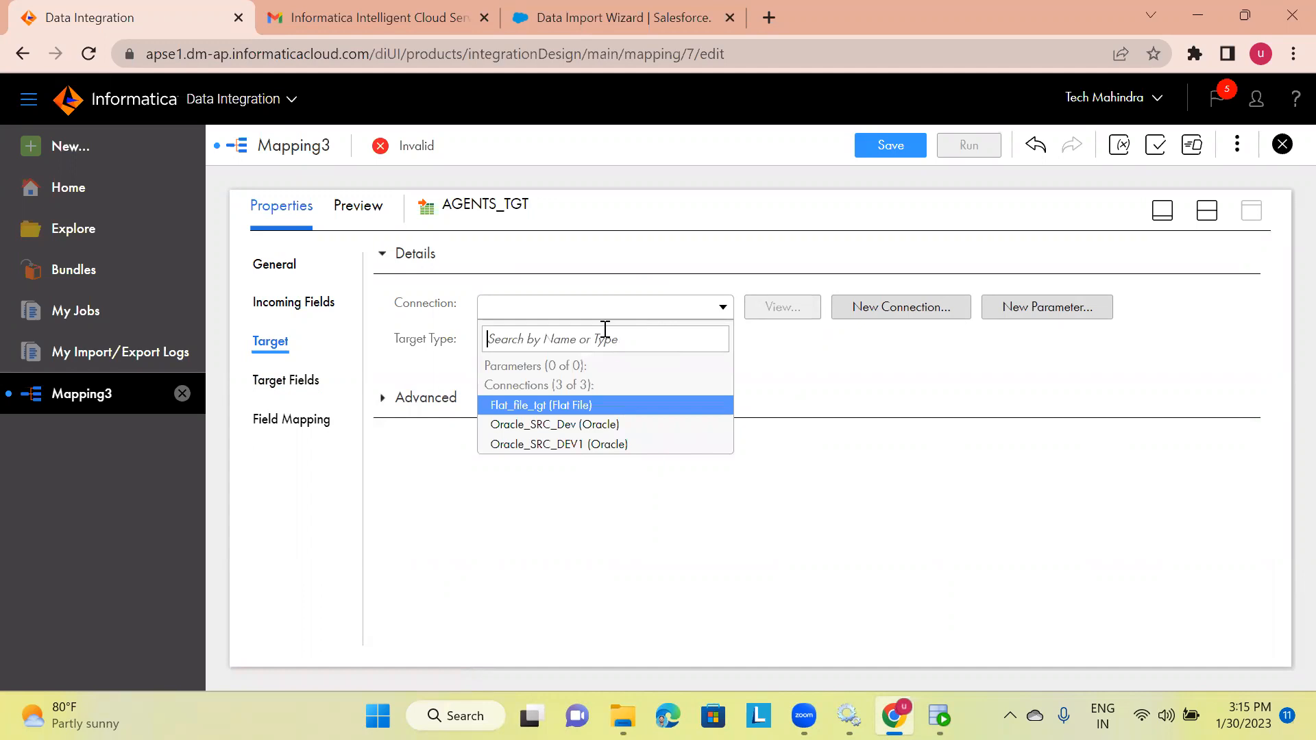
left_click(540, 405)
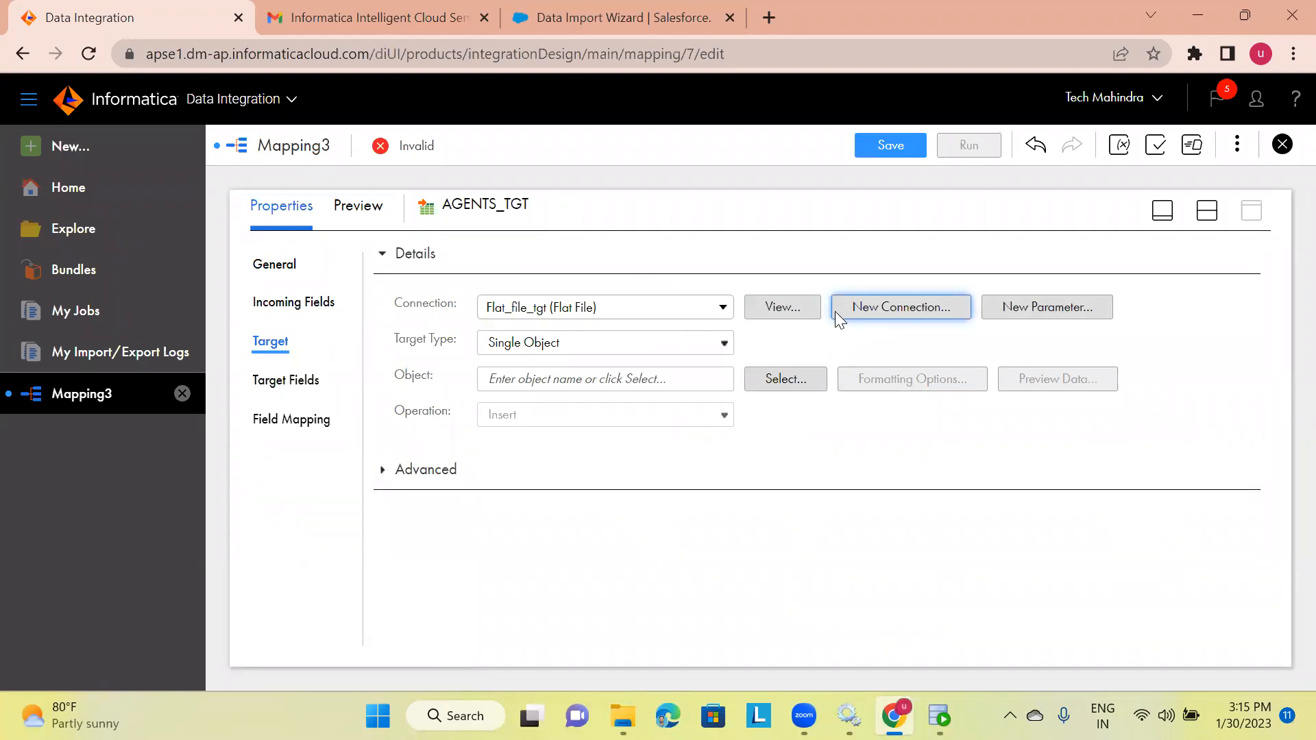
- Start a new connection for AGENTS_TGT named FLAT_FILE_NEW, with type Flat File and the available agent as its runtime environment
left_click(884, 314)
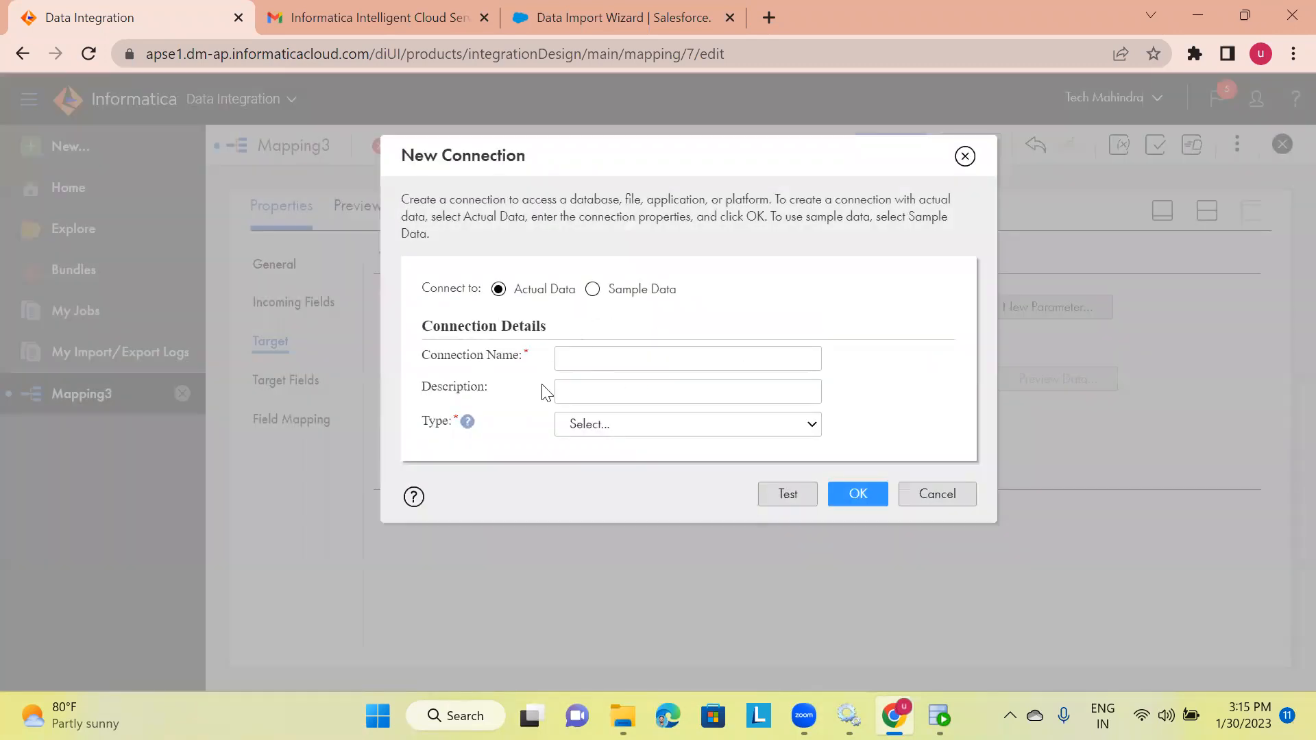
left_click(622, 359)
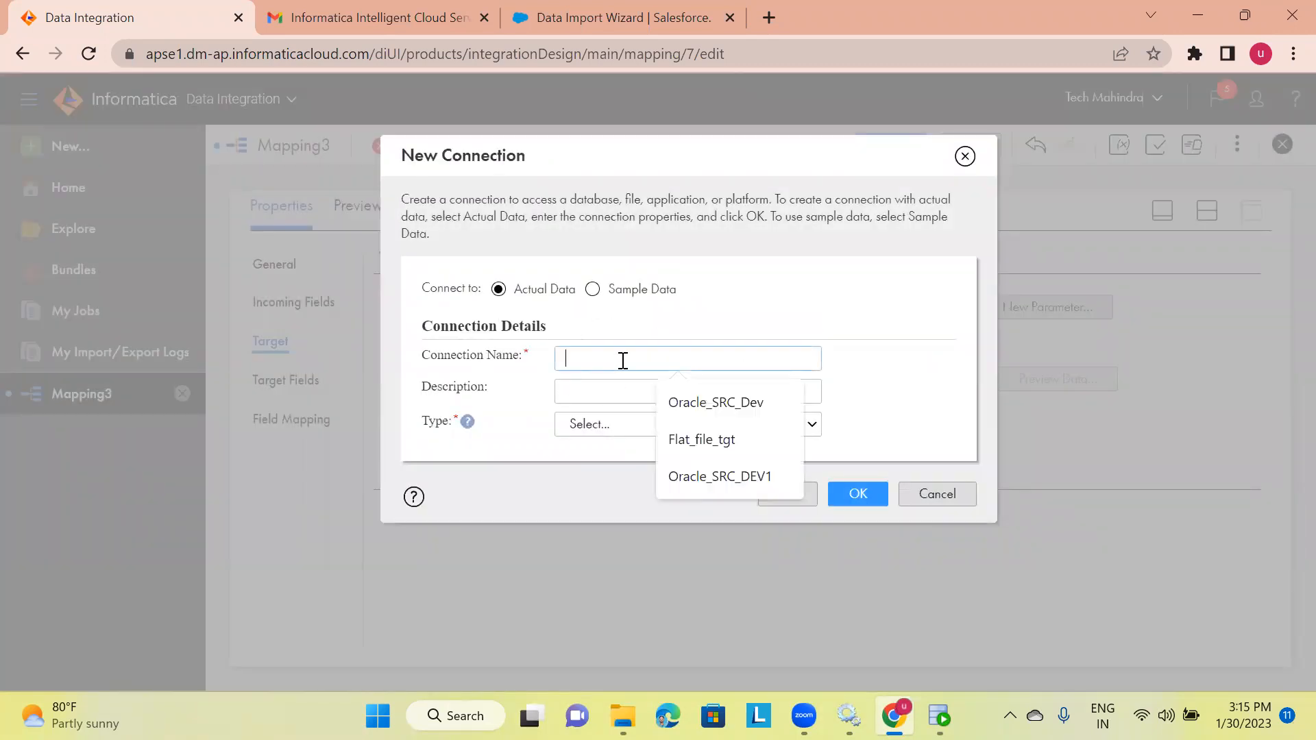
type("FLAT_FILE")
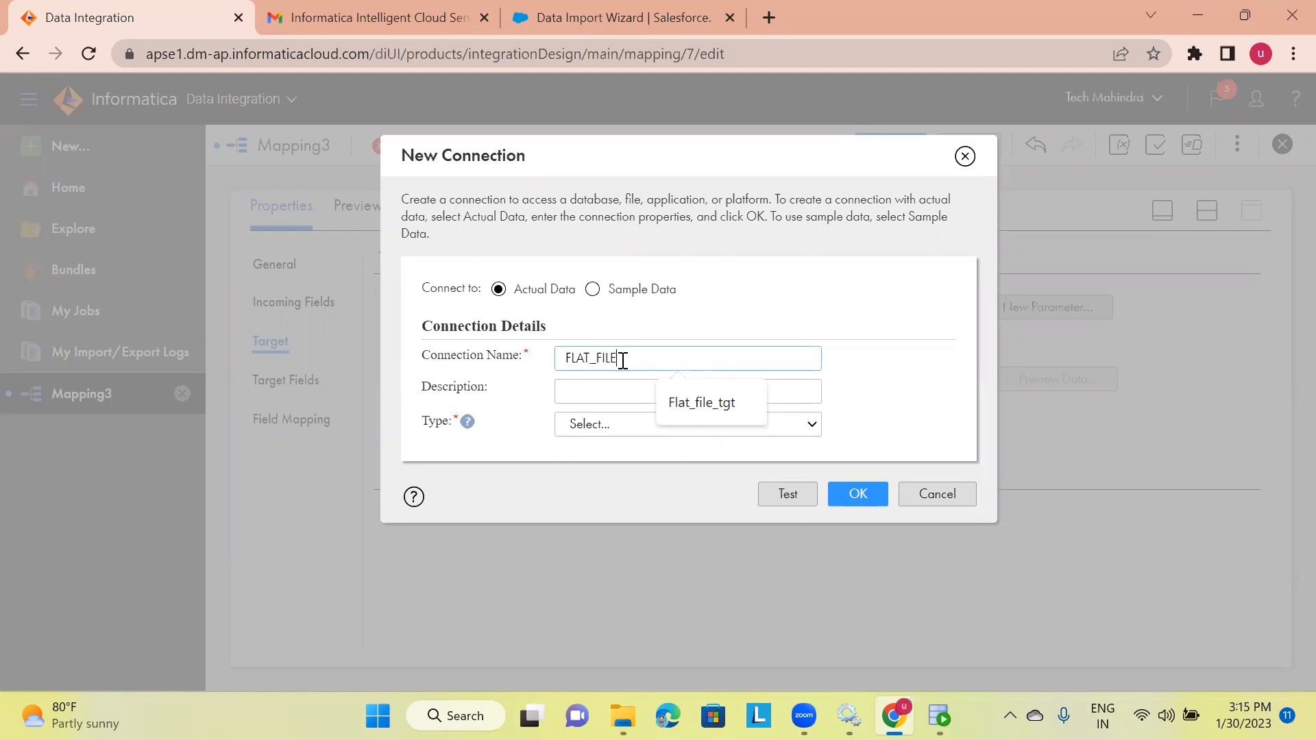
type("_NEW")
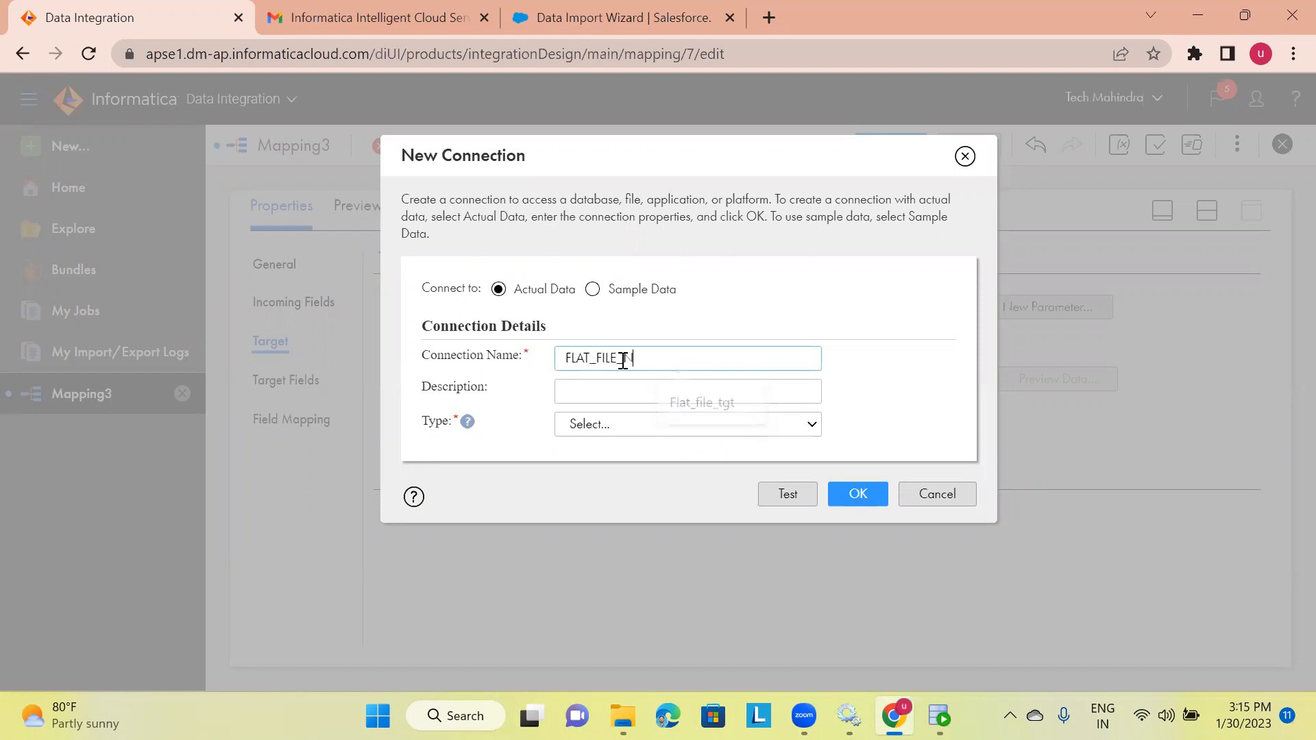
left_click(607, 387)
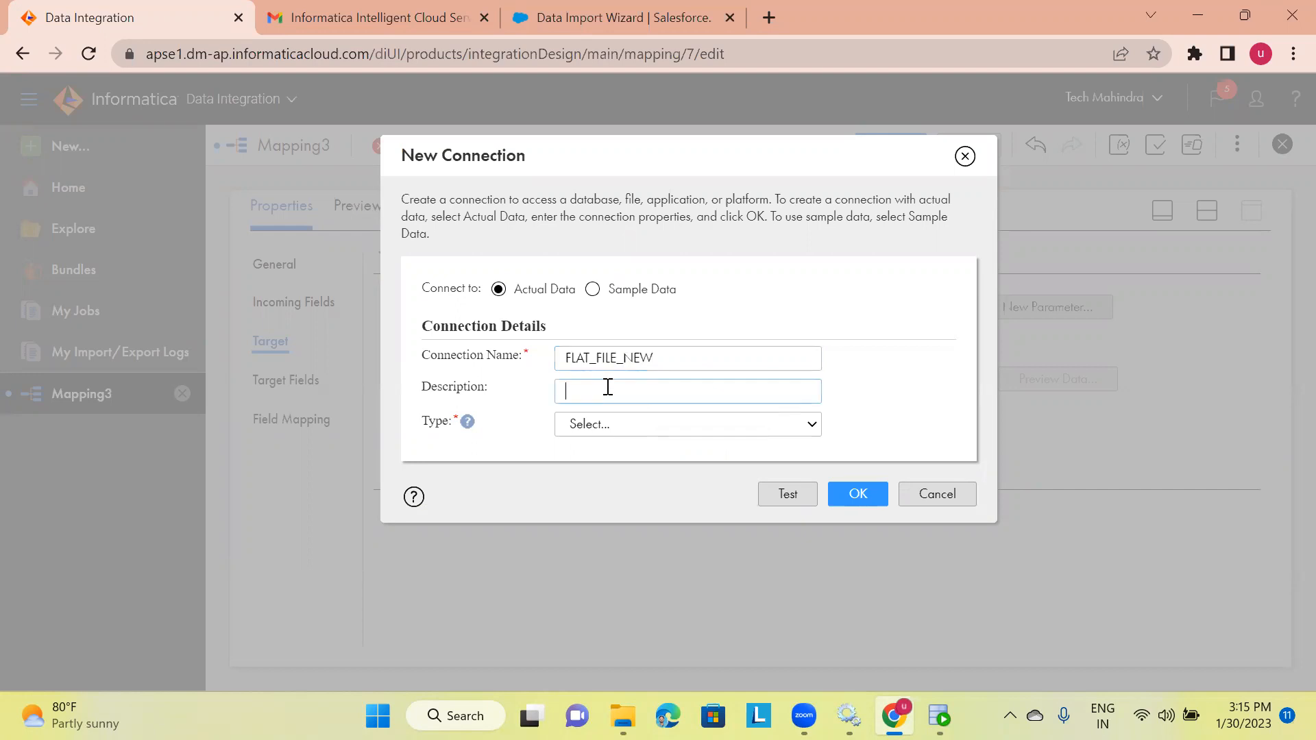
left_click(633, 428)
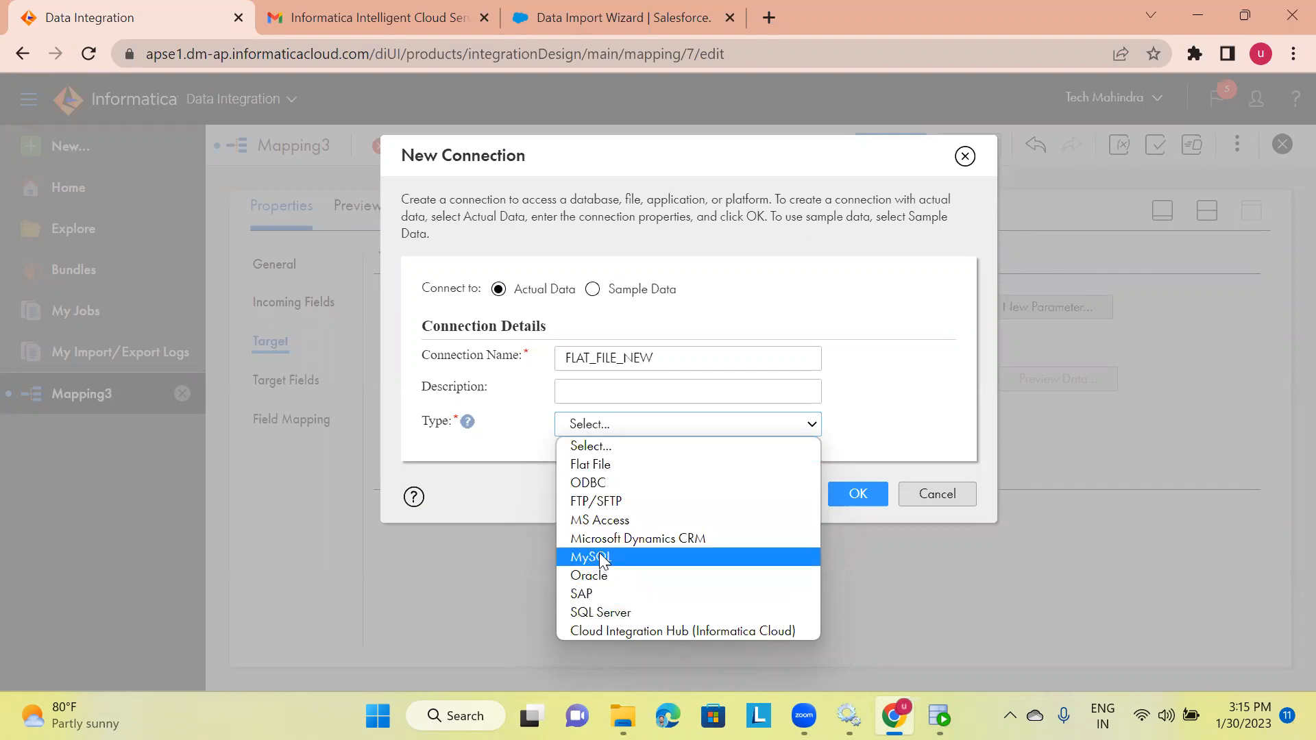
left_click(608, 465)
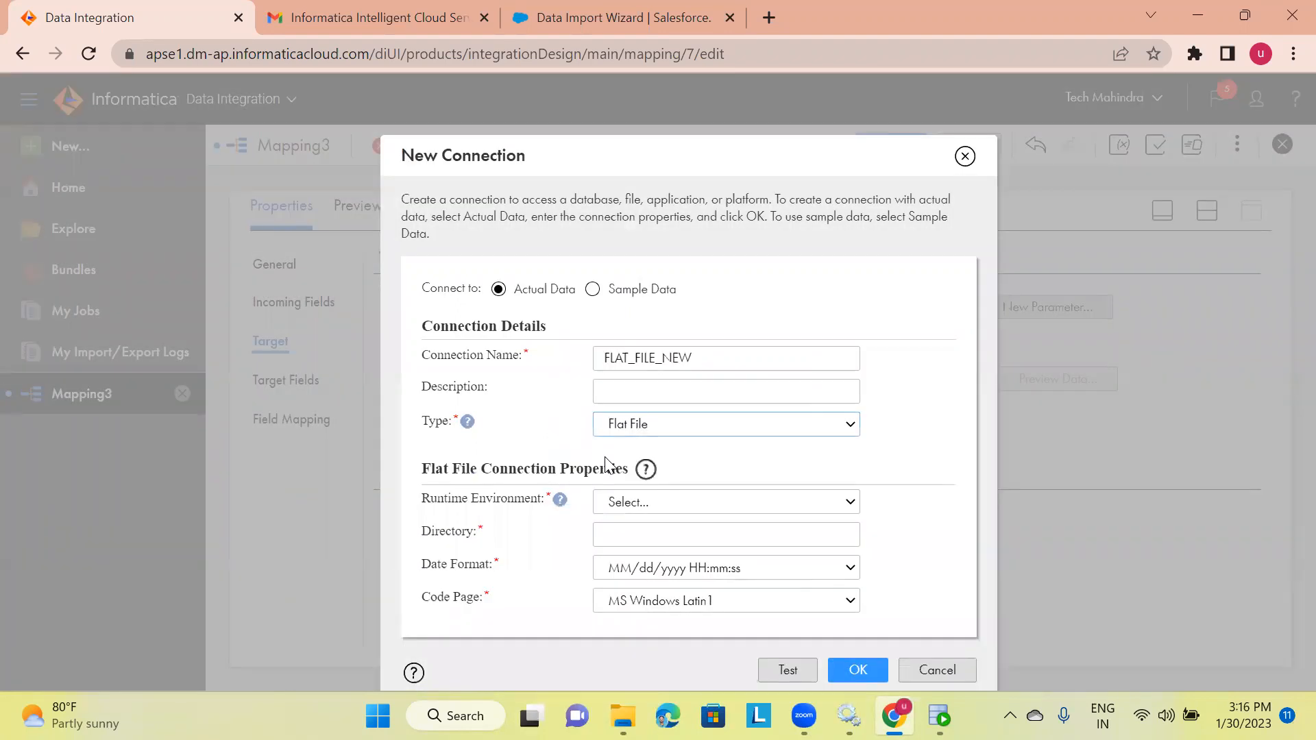
left_click(648, 500)
left_click(631, 542)
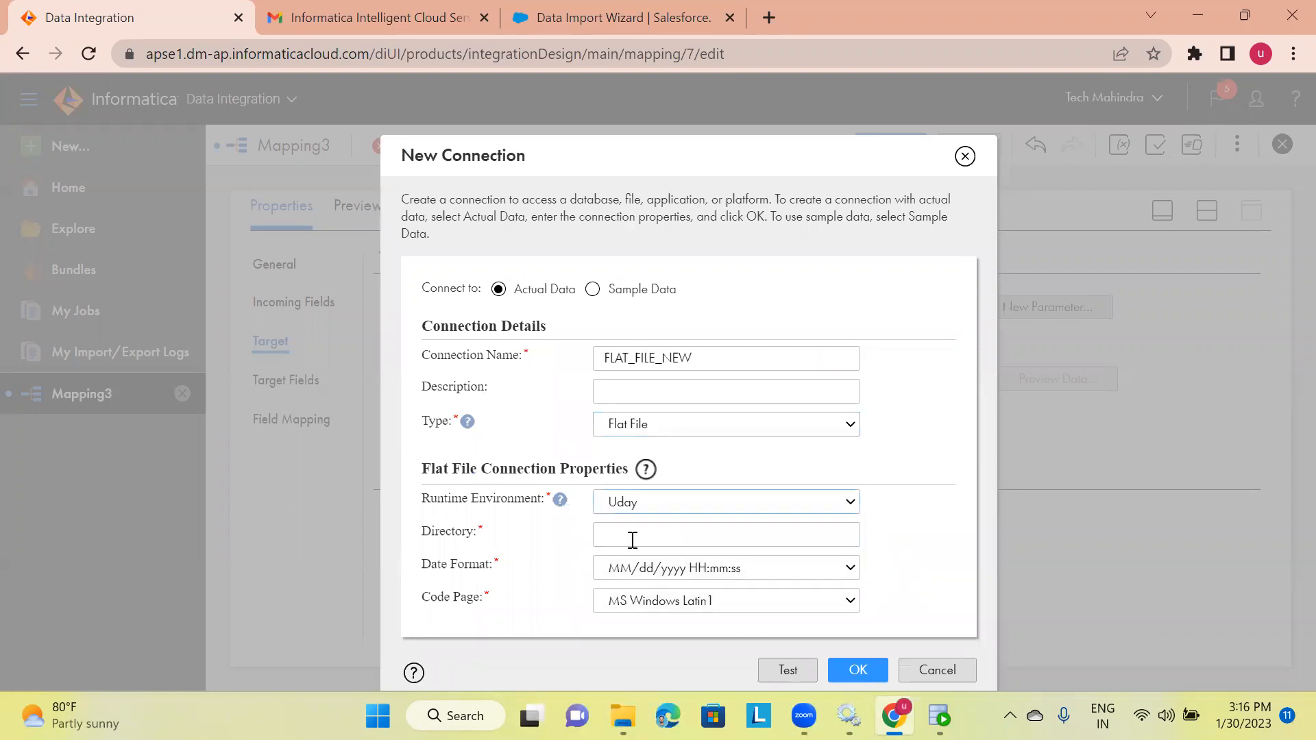
- Switch to File Explorer, open the IICS folder on the D: drive and copy its path for the connection's directory
left_click(707, 538)
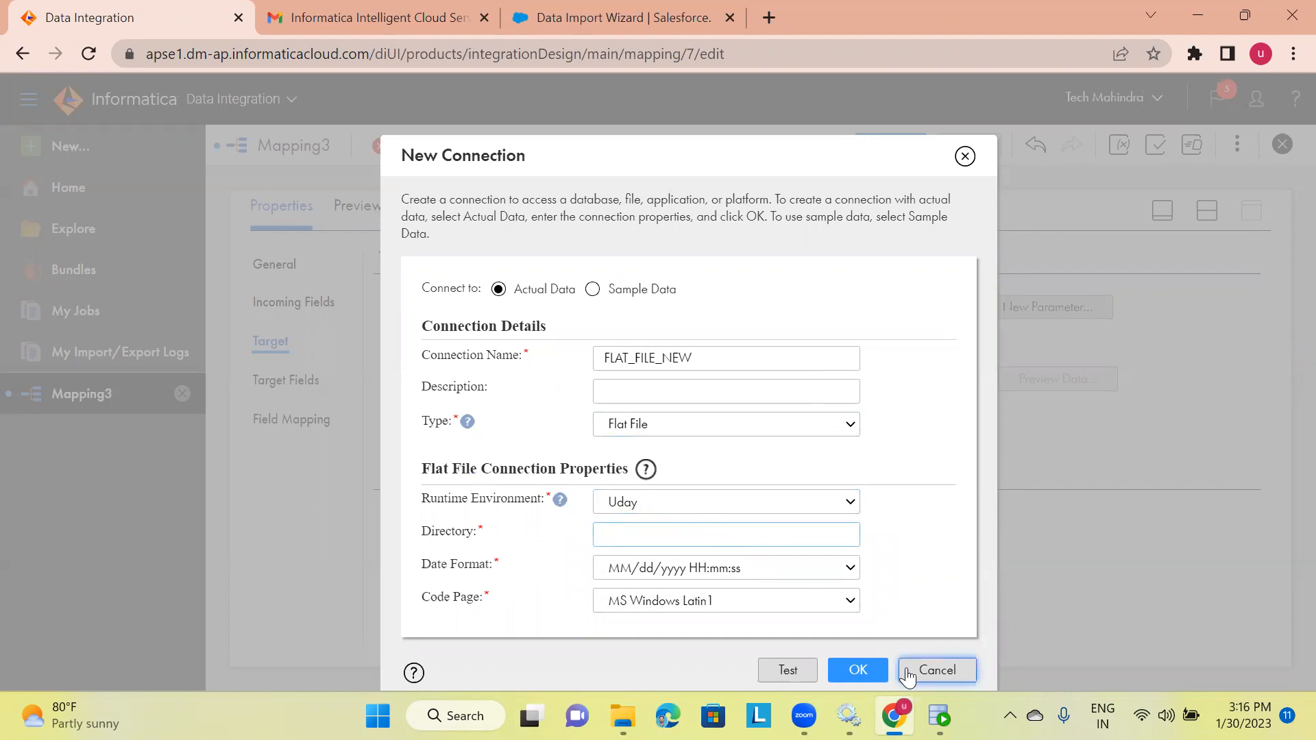
left_click(623, 716)
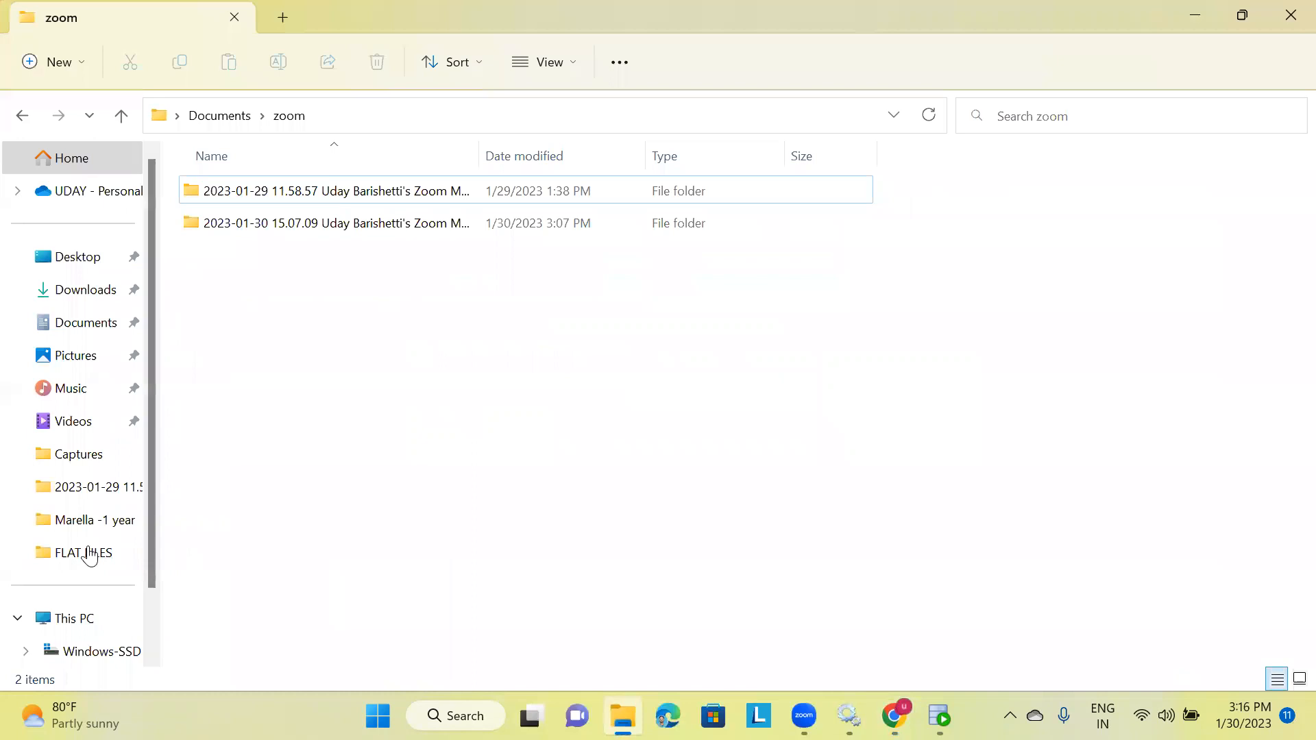
left_click(98, 656)
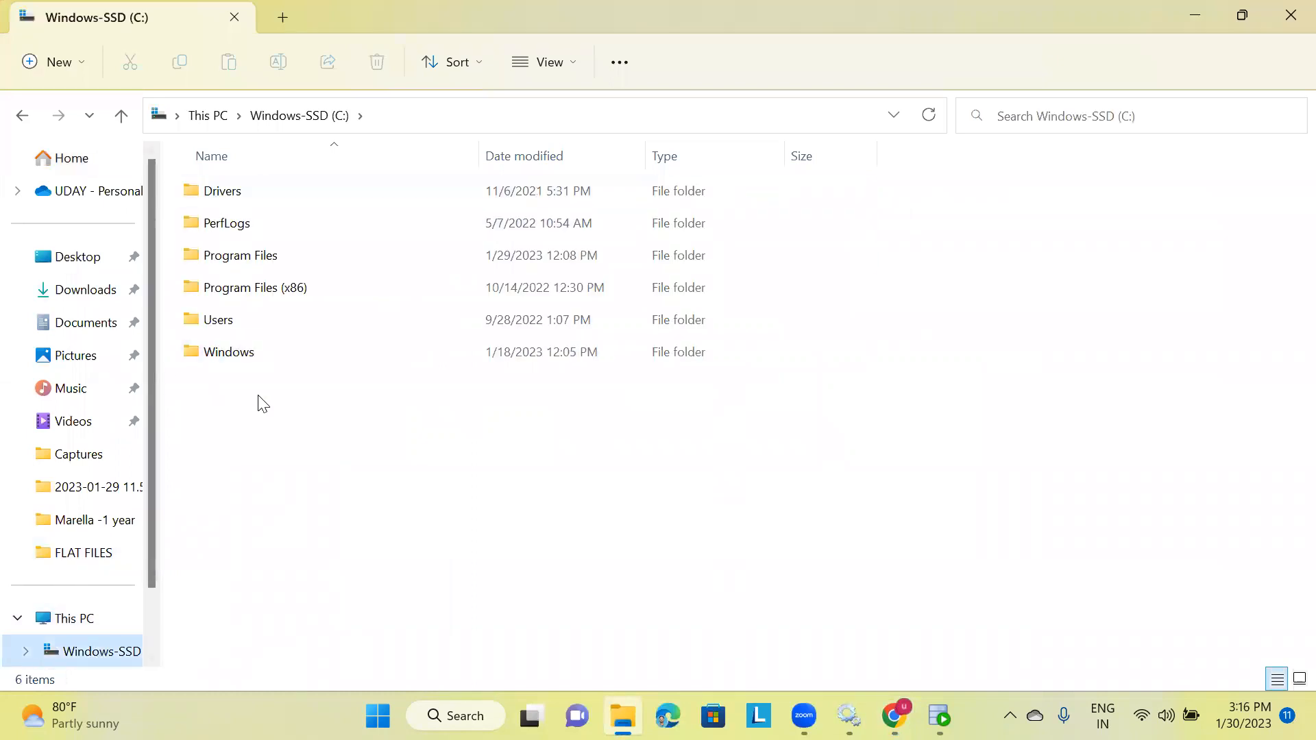
mouse_move(82, 556)
left_mouse_down()
mouse_move(85, 654)
mouse_move(97, 560)
left_mouse_up()
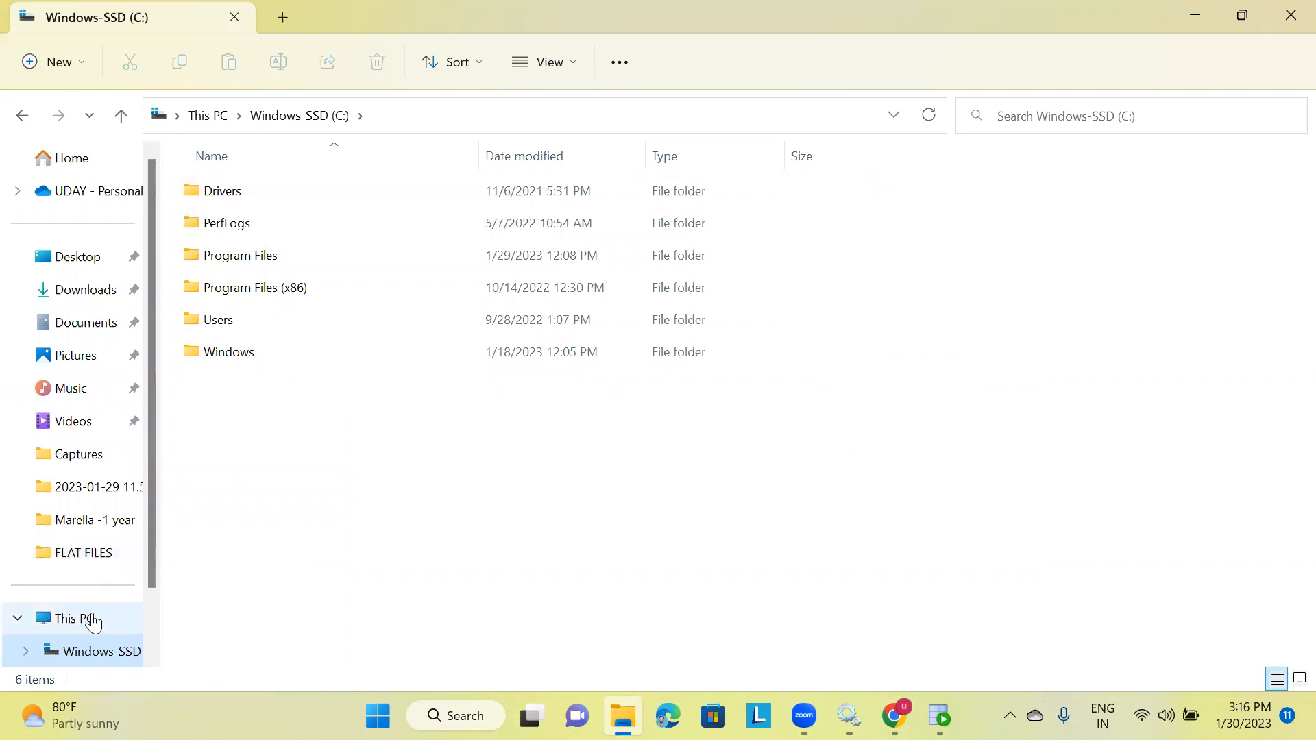
left_click(87, 618)
double_click(522, 188)
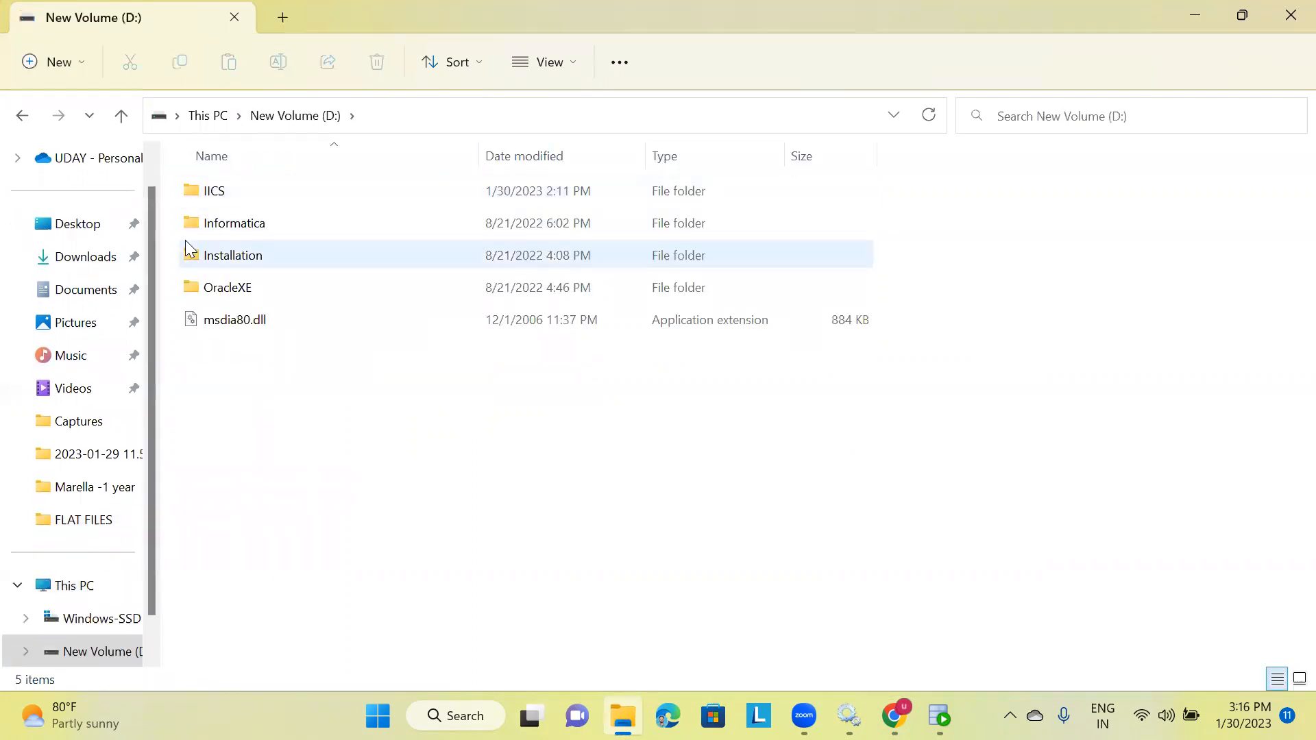
double_click(270, 192)
left_click(423, 128)
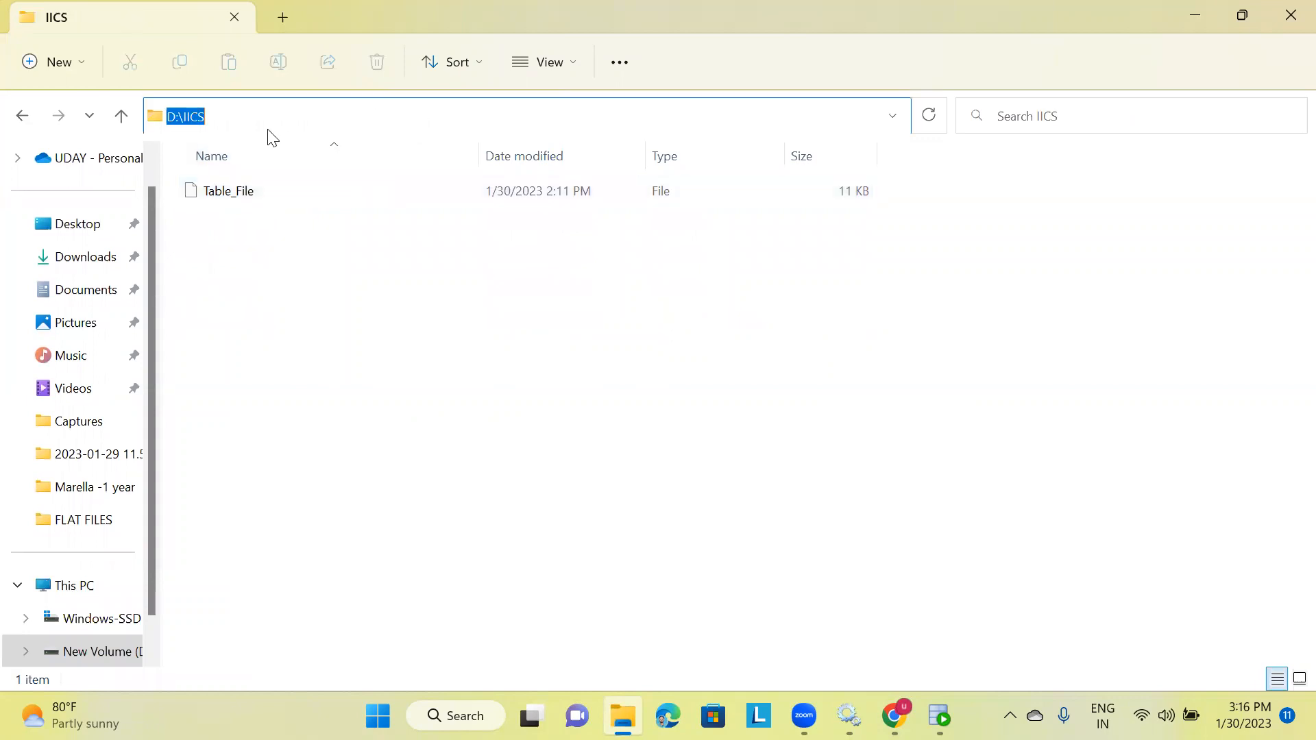
left_click_drag(250, 112, 160, 115)
key("ctrl+c")
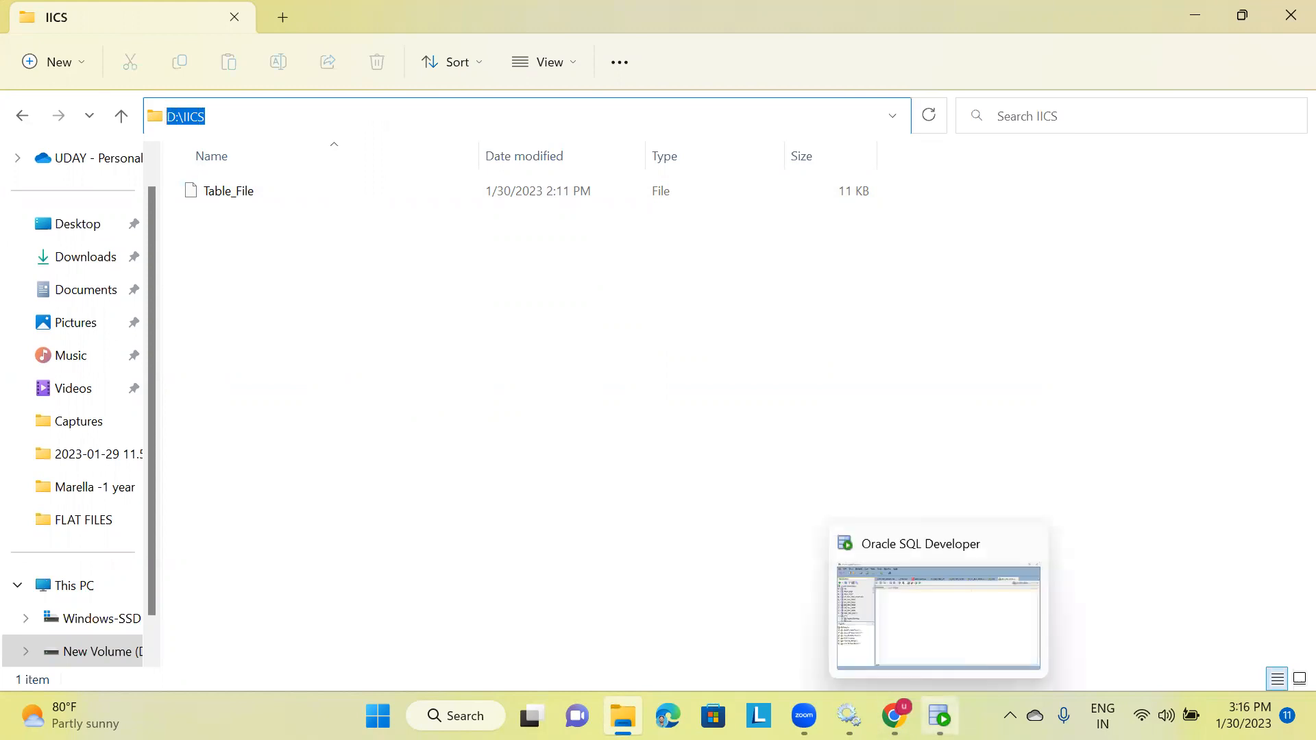
- Back in the new connection, set the directory to D:\IICS, keep the date format MM/dd/yyyy HH:mm:ss and set the code page to UTF-8
left_click(894, 716)
left_click(612, 544)
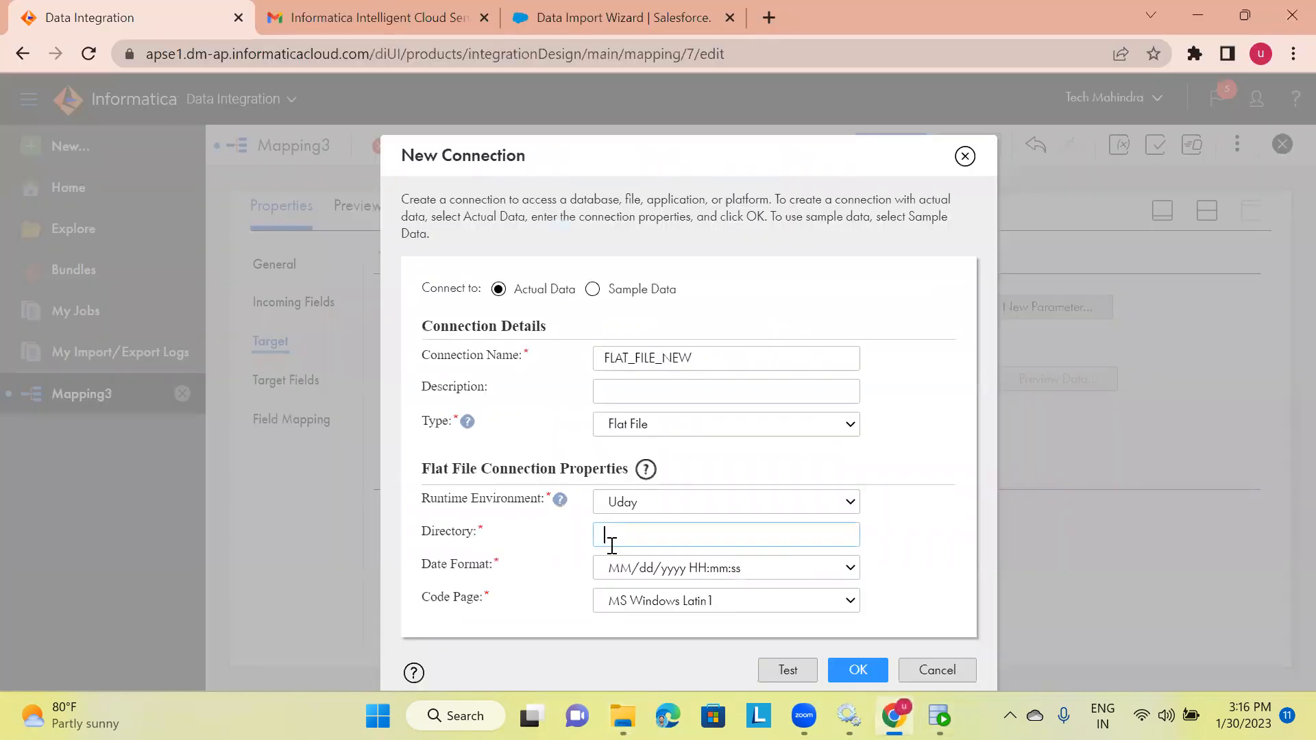
key("ctrl+v")
left_click_drag(700, 535, 587, 537)
left_click(676, 578)
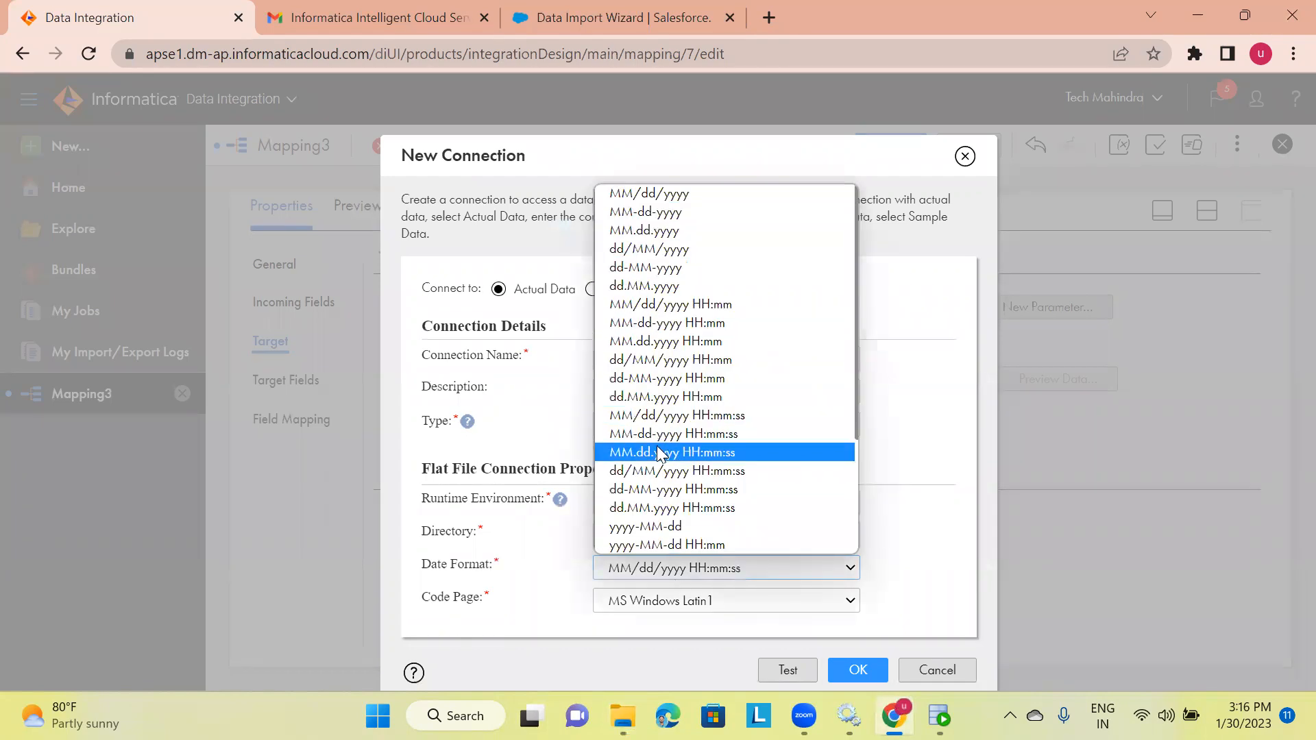
left_click(915, 411)
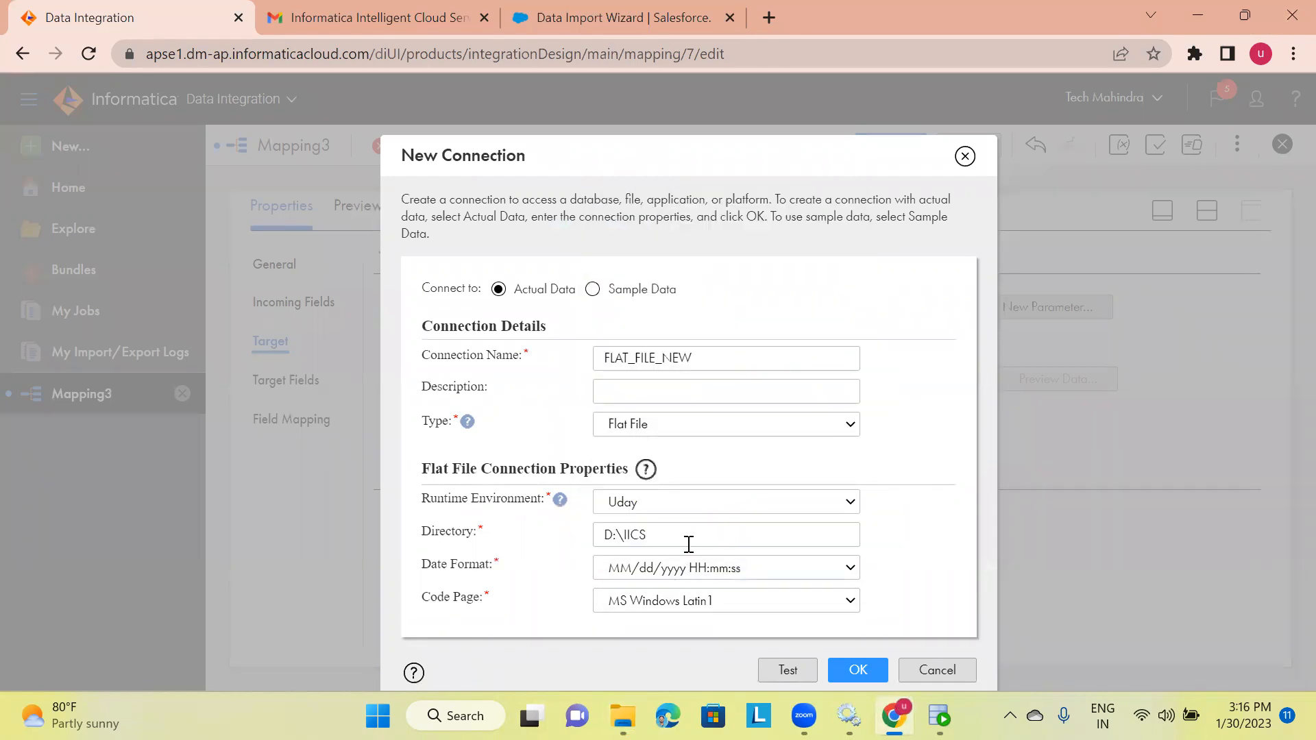
left_click(670, 604)
left_click(608, 241)
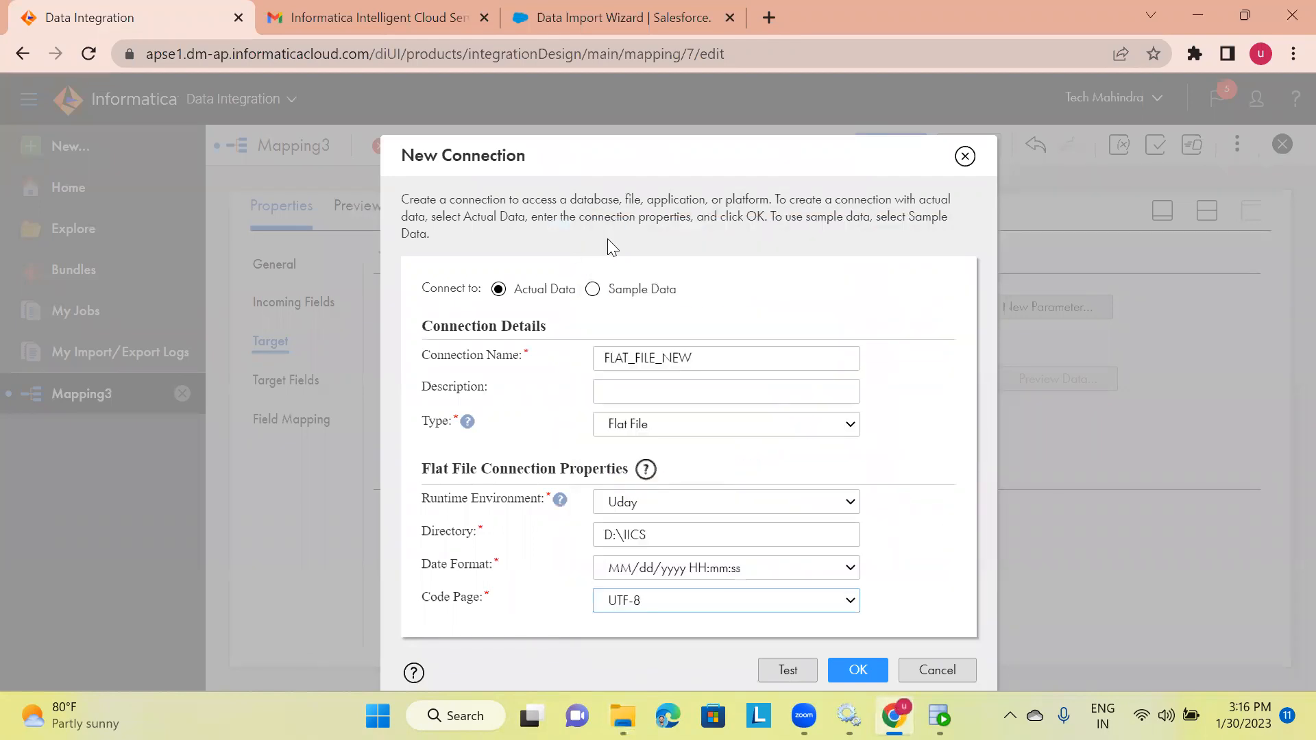
- Test the FLAT_FILE_NEW connection and save it as the target connection of AGENTS_TGT
left_click(788, 670)
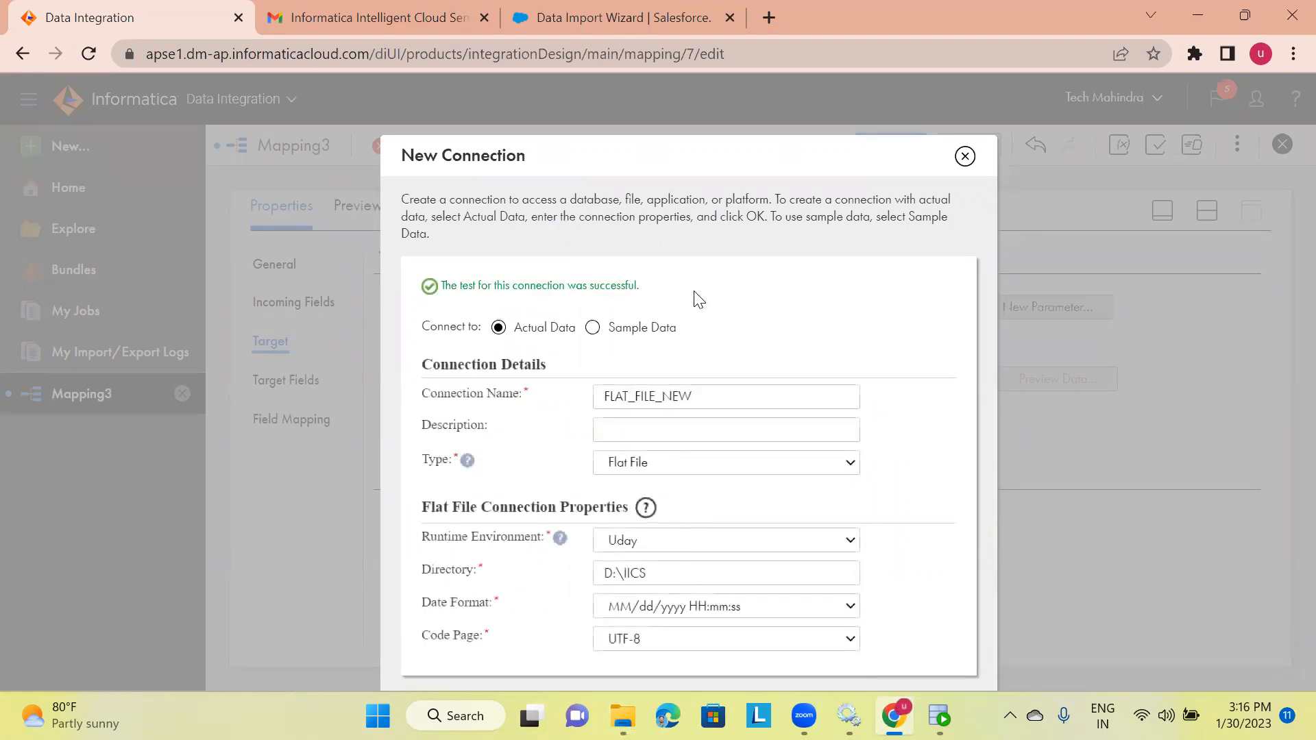
left_click_drag(631, 147, 624, 113)
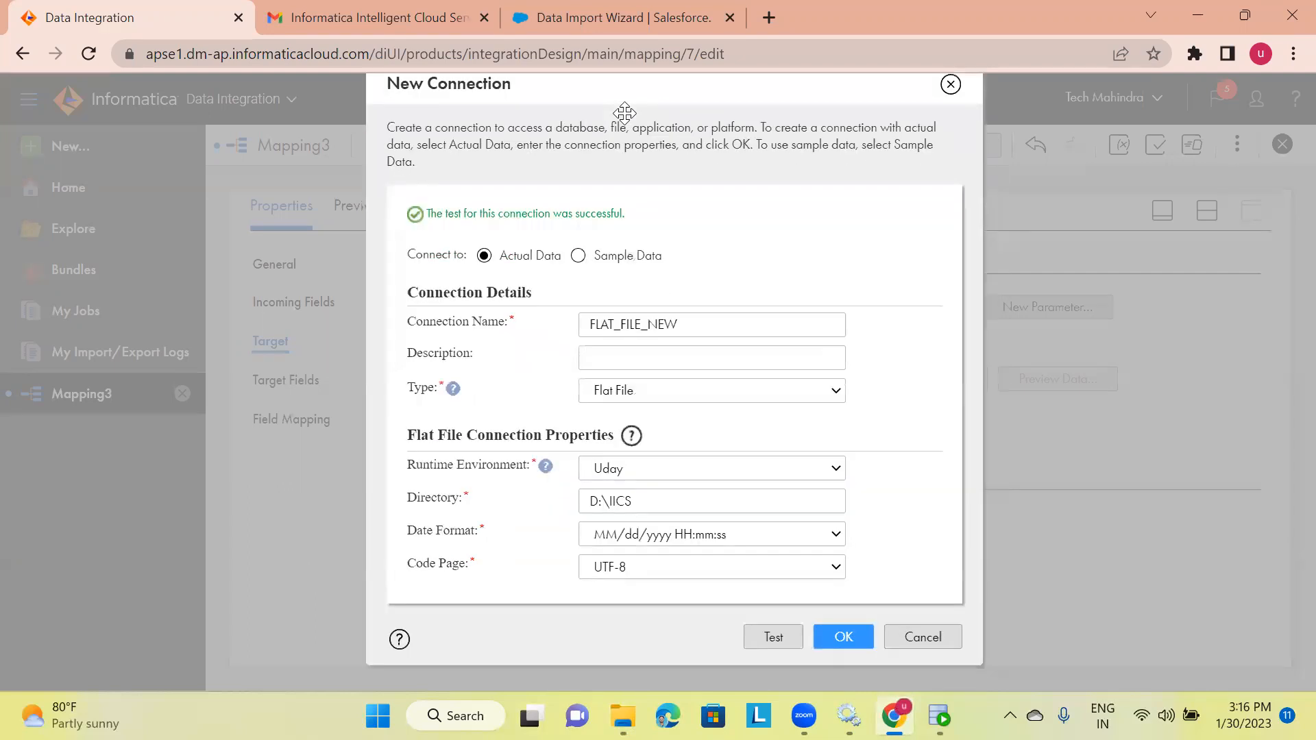
left_click(841, 638)
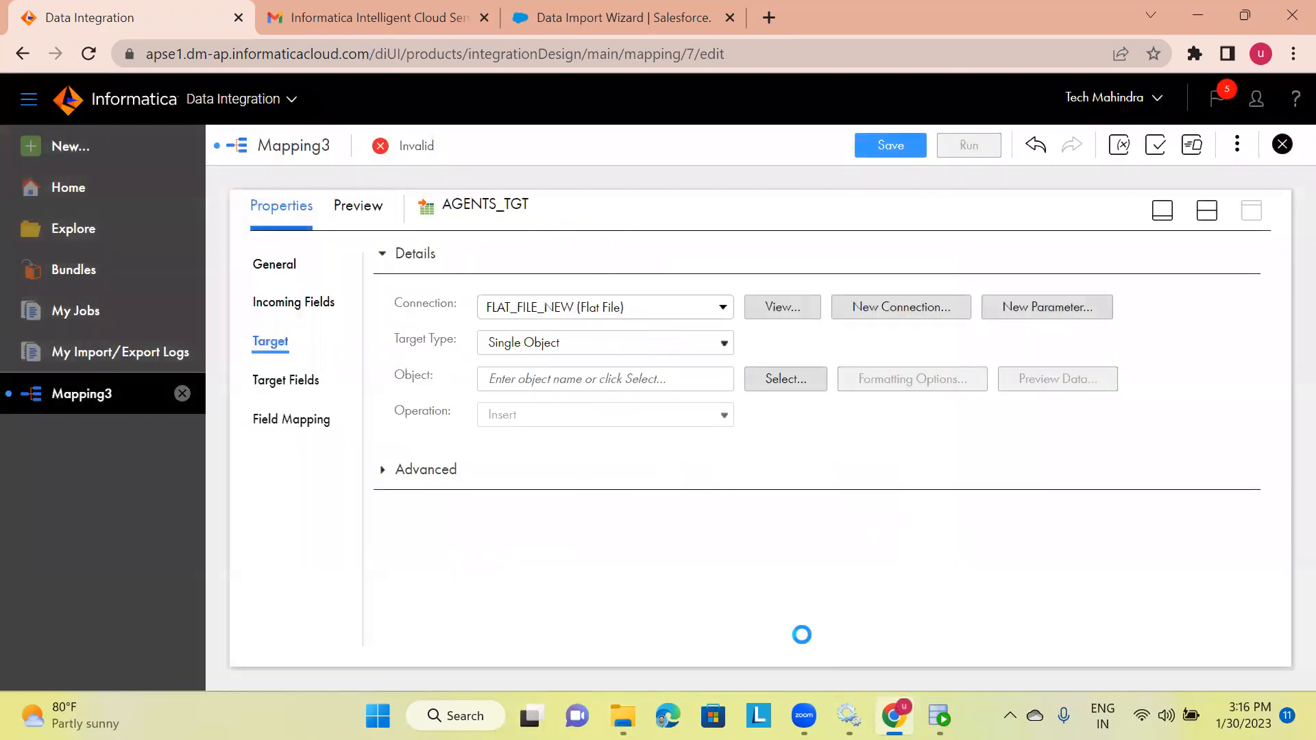
- Keep the target type as Single Object and create the target object new at runtime with the static file name AGENT_TGT
left_click(769, 386)
left_click(577, 348)
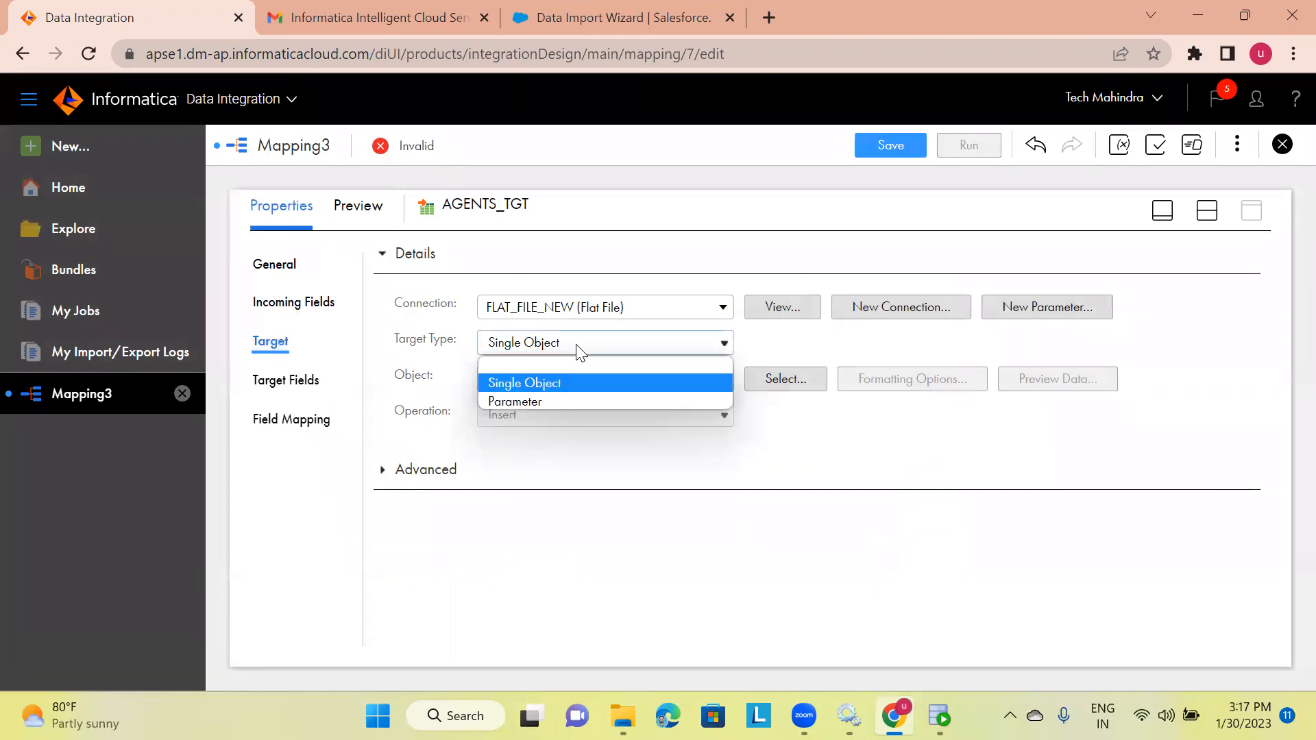
left_click(509, 388)
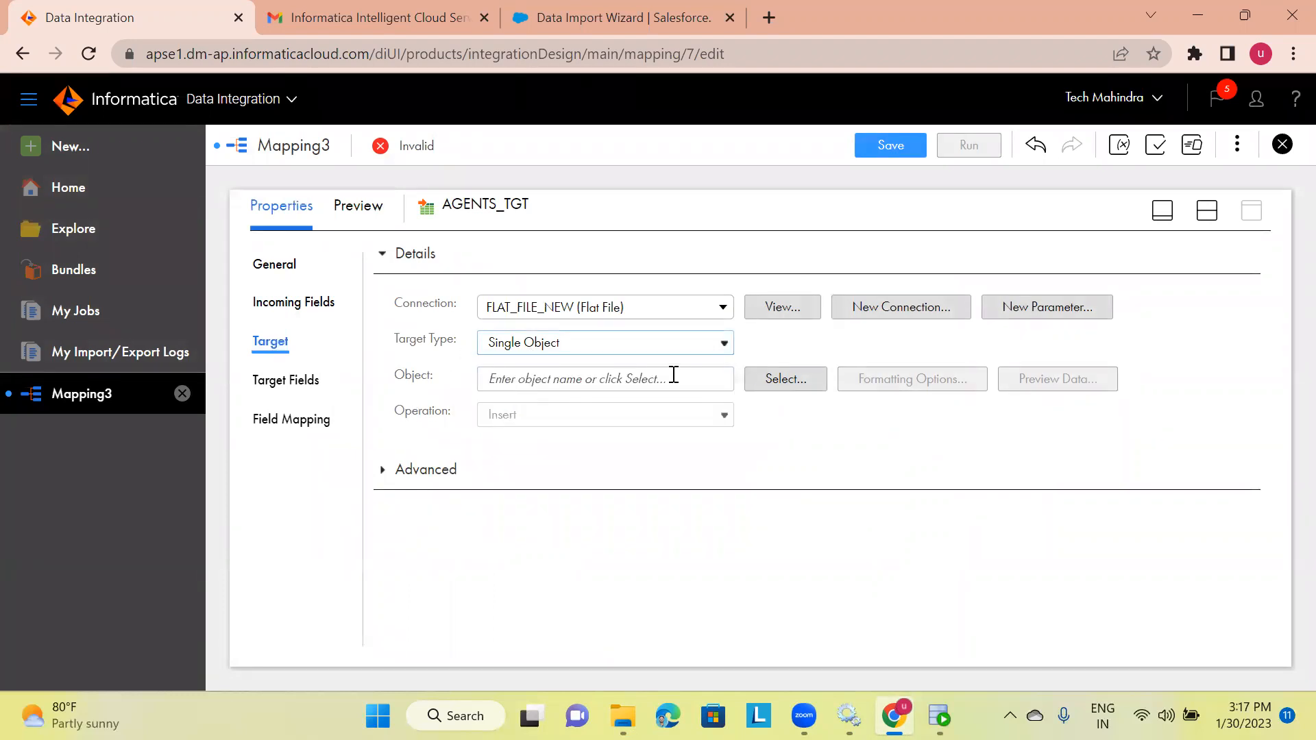
left_click(780, 388)
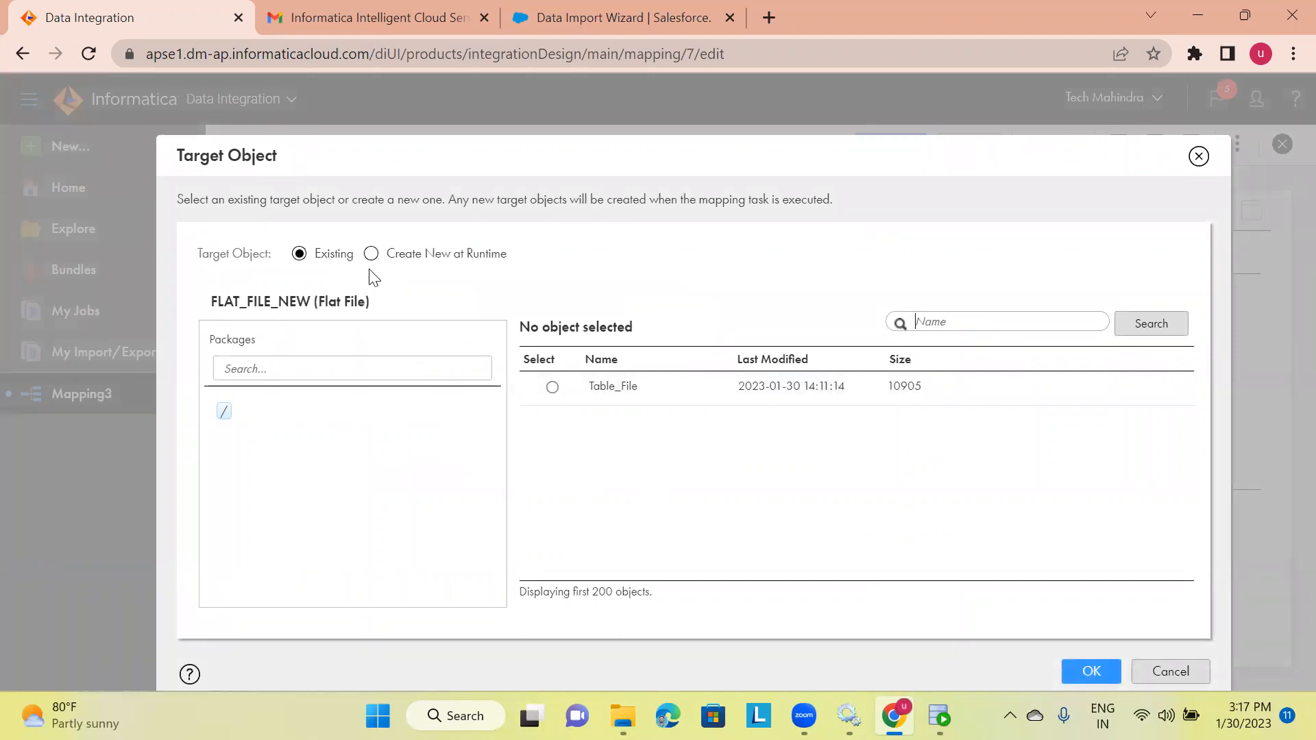
left_click(370, 255)
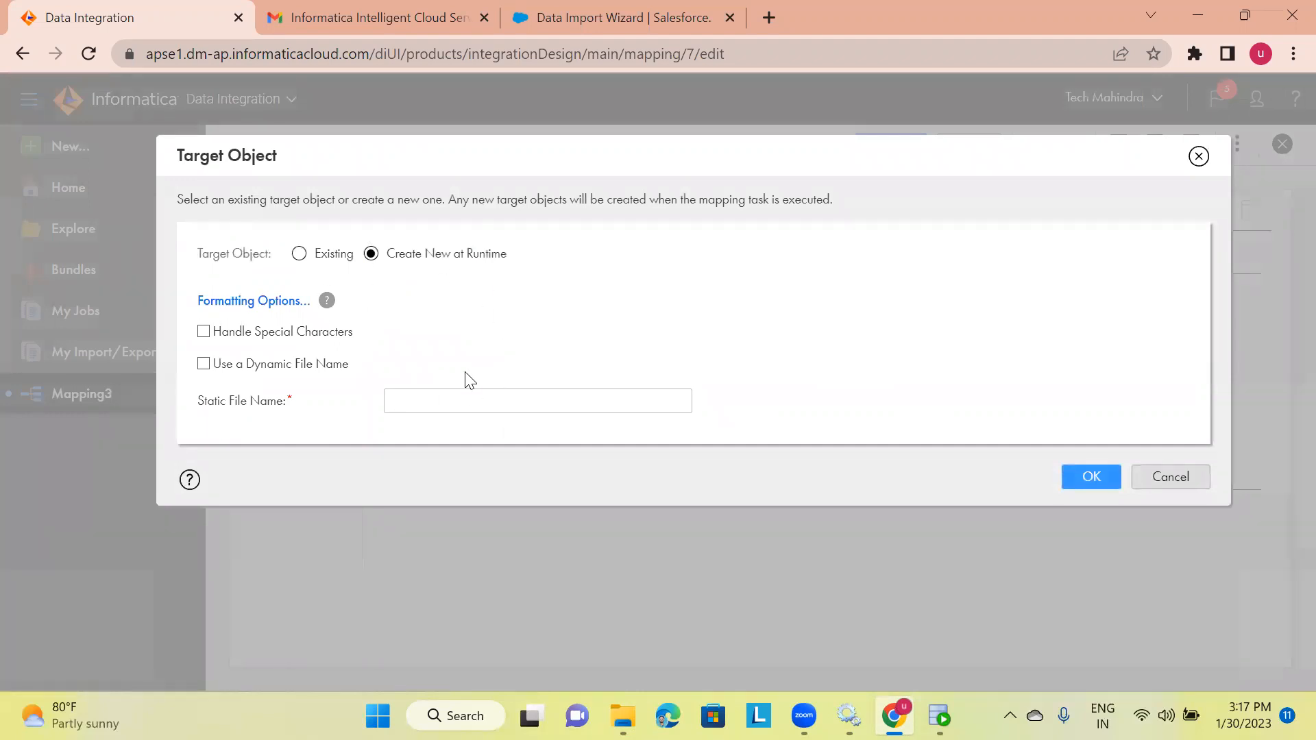
left_click(391, 402)
type("AGENT_TGT")
double_click(447, 401)
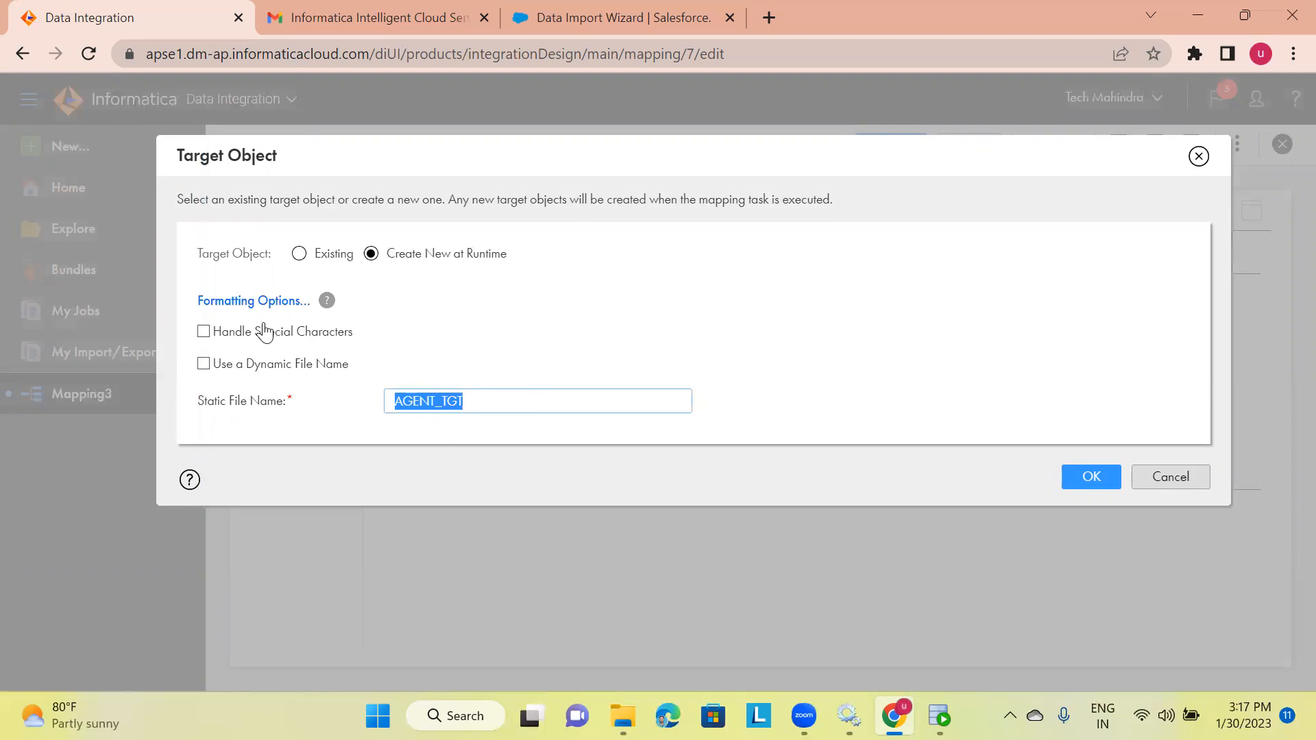
left_click(1104, 473)
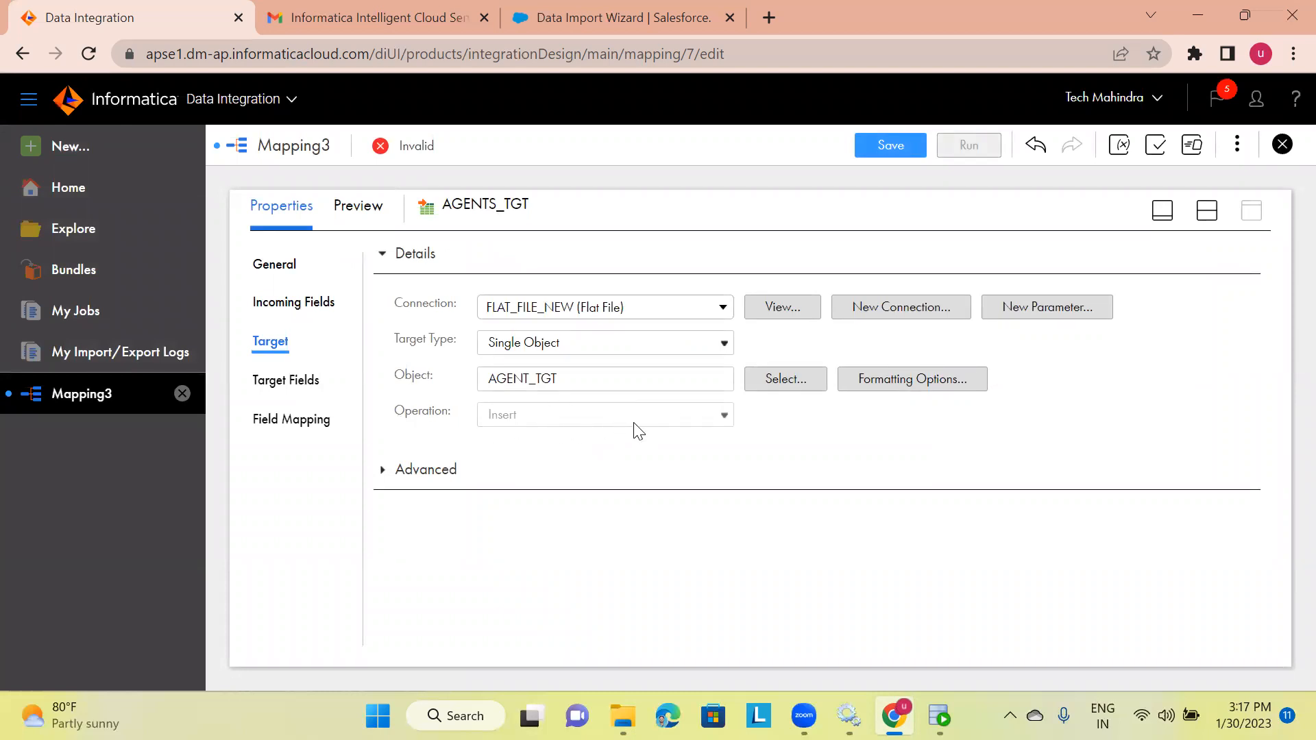
- Examine the advanced target settings of AGENTS_TGT, keeping the header option at Output Field Names
left_click(384, 474)
left_click(383, 472)
left_click(383, 473)
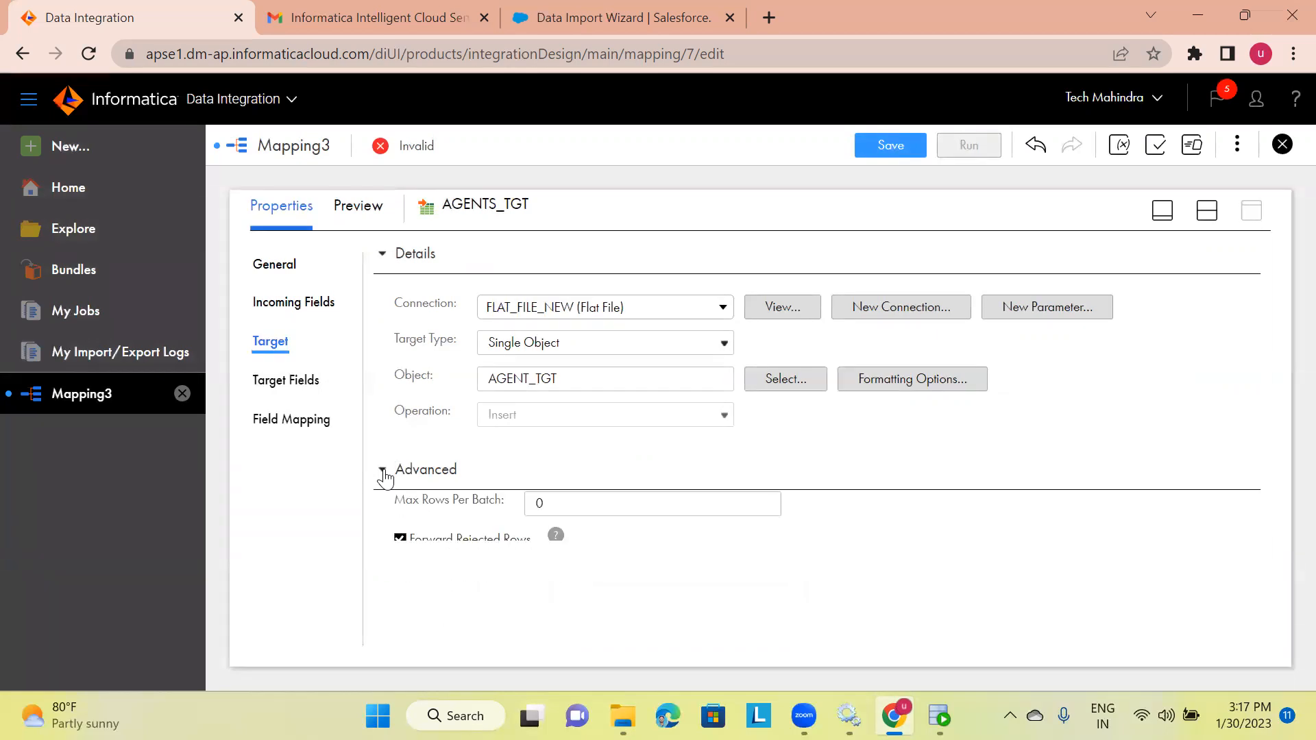
scroll(504, 560, "down", 6)
scroll(501, 557, "up", 3)
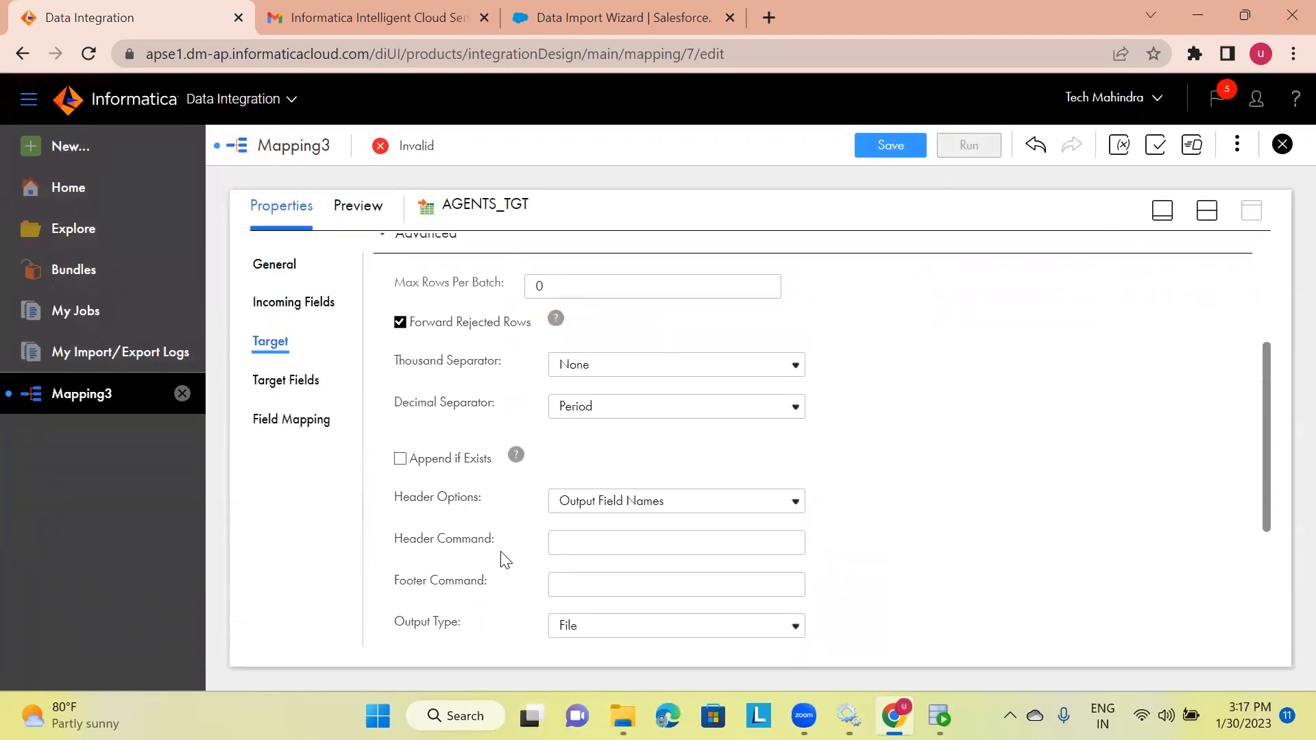
left_click(622, 511)
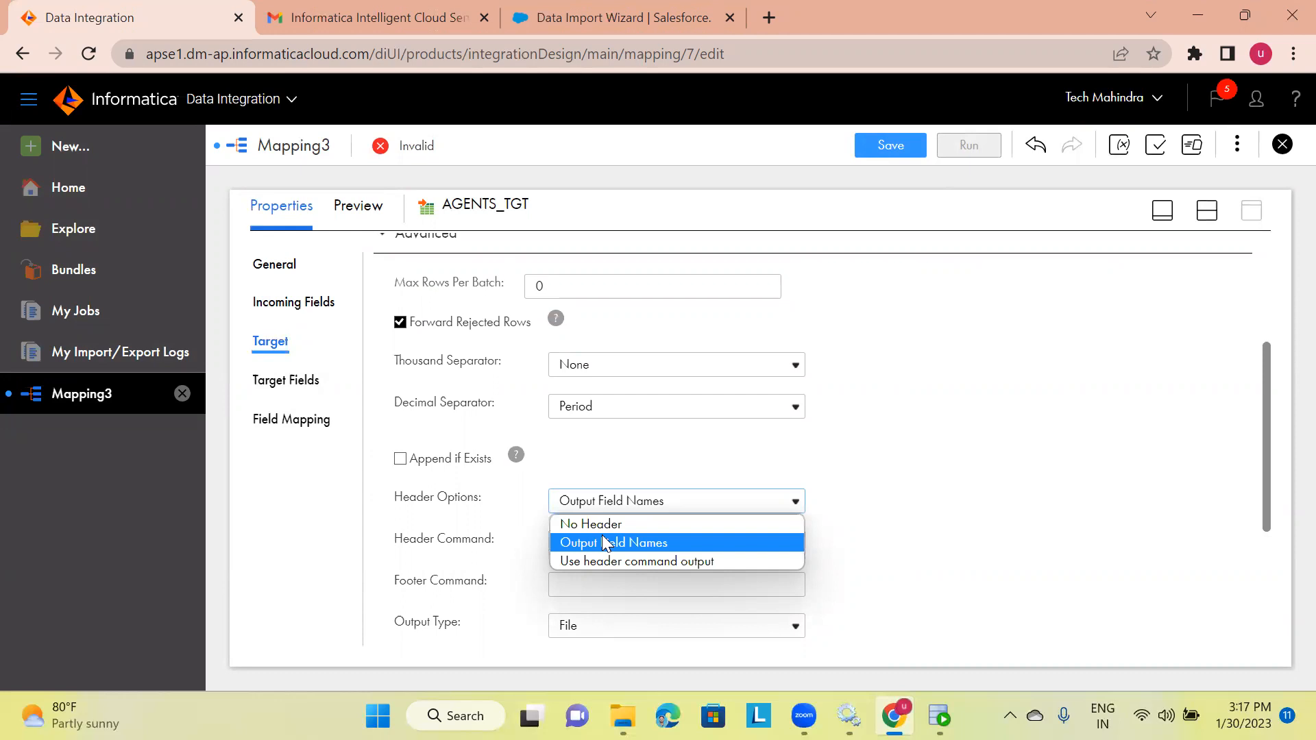
left_click(633, 542)
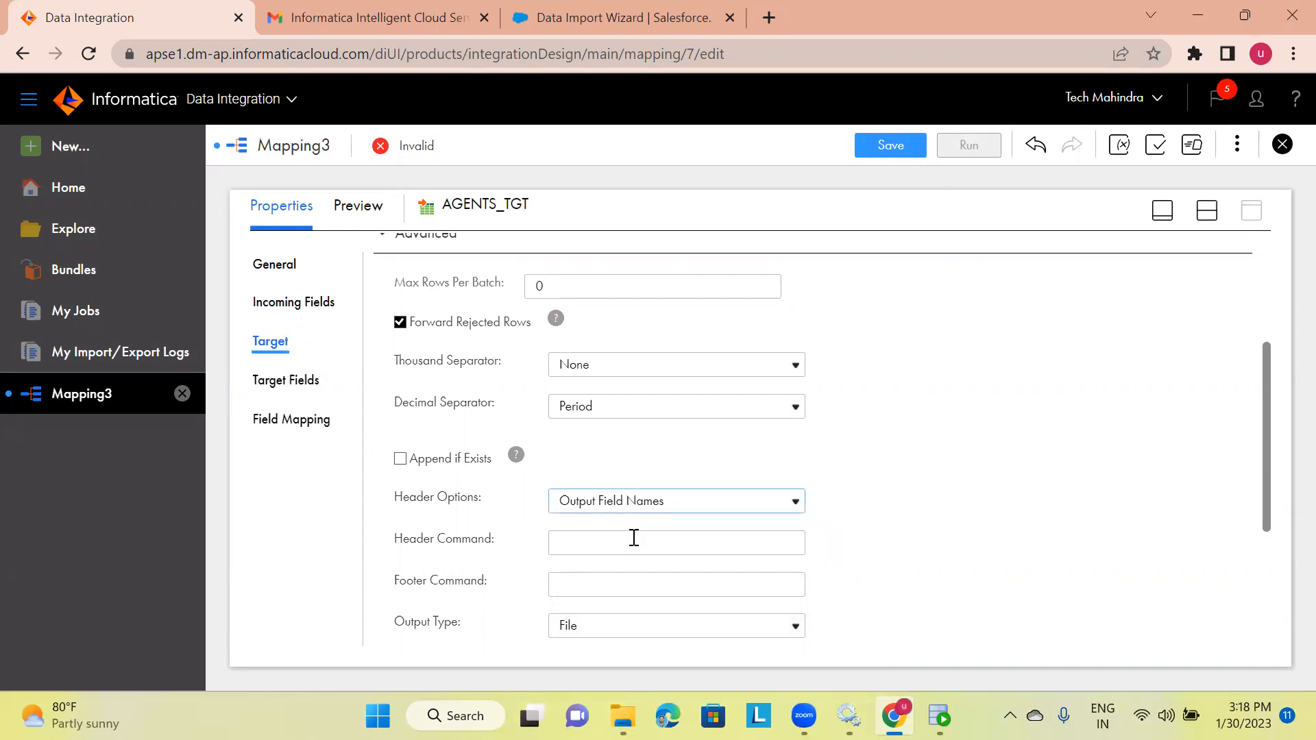
scroll(728, 521, "down", 3)
scroll(727, 514, "up", 5)
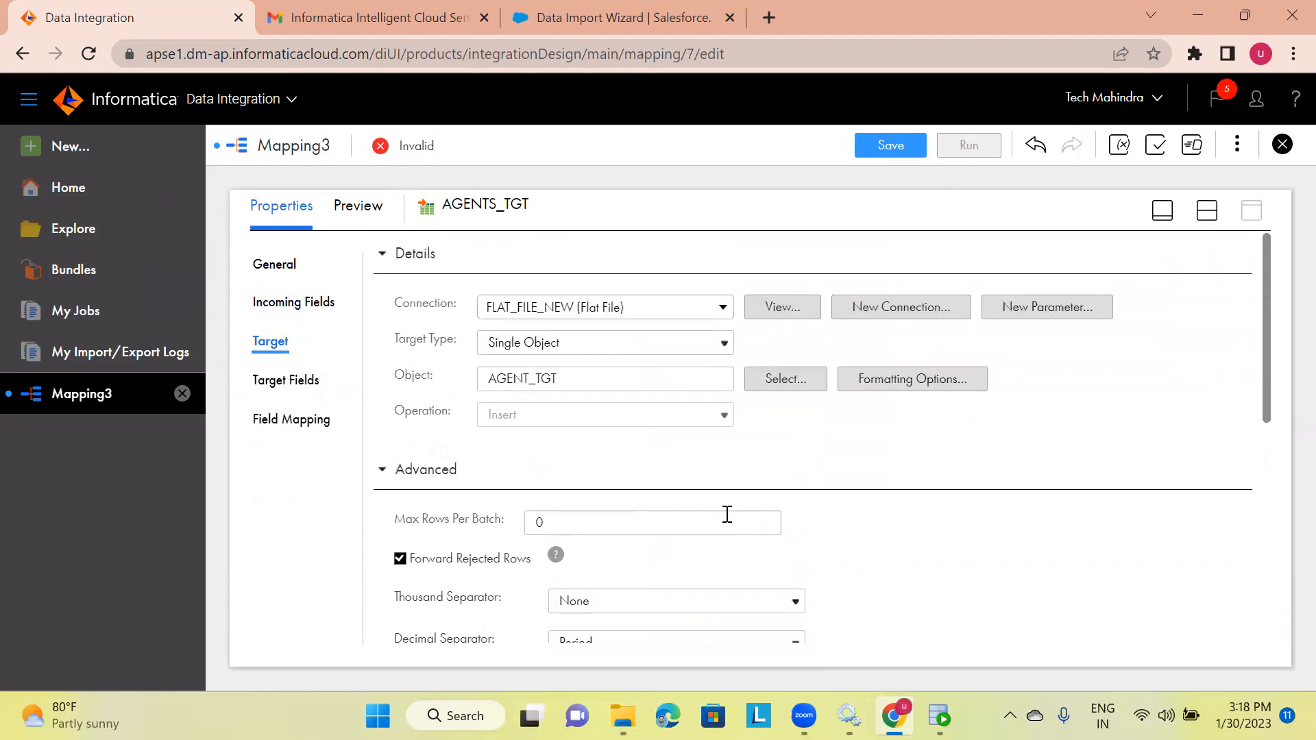
- Bring back the design canvas above the properties and save the mapping
left_click(1203, 223)
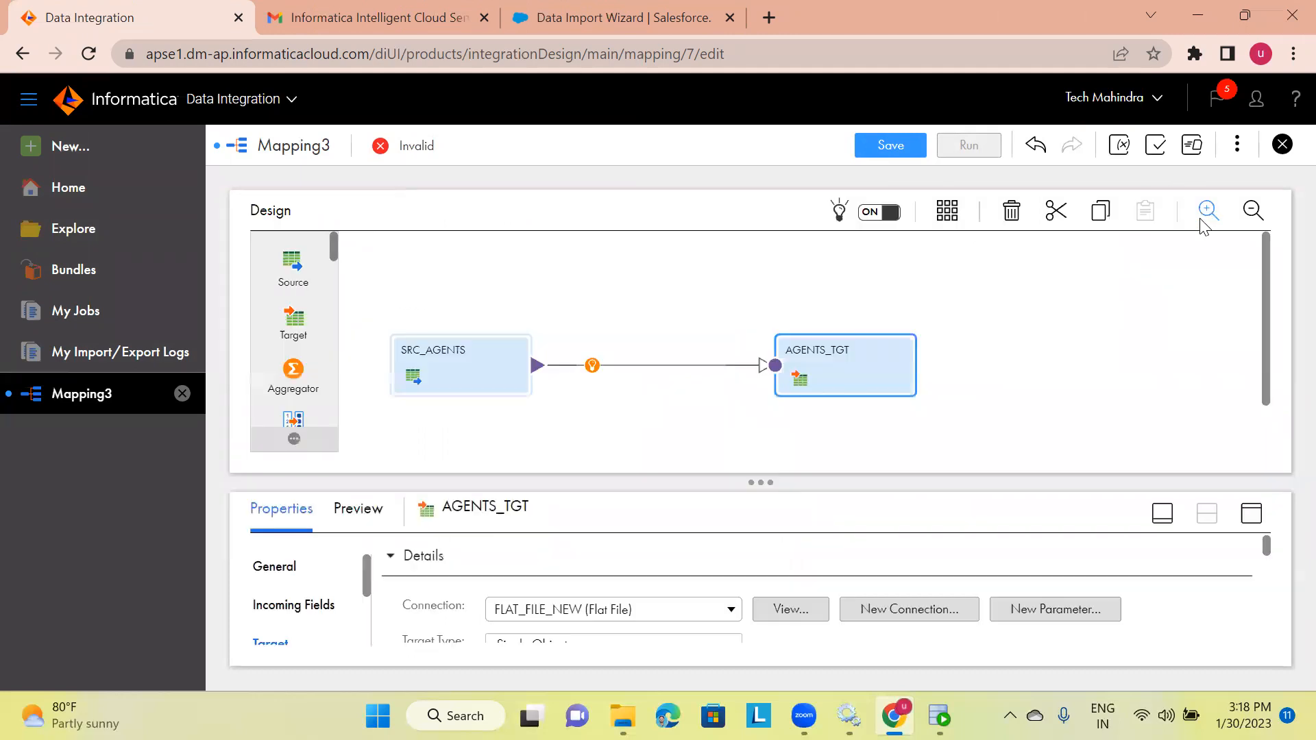
left_click(890, 146)
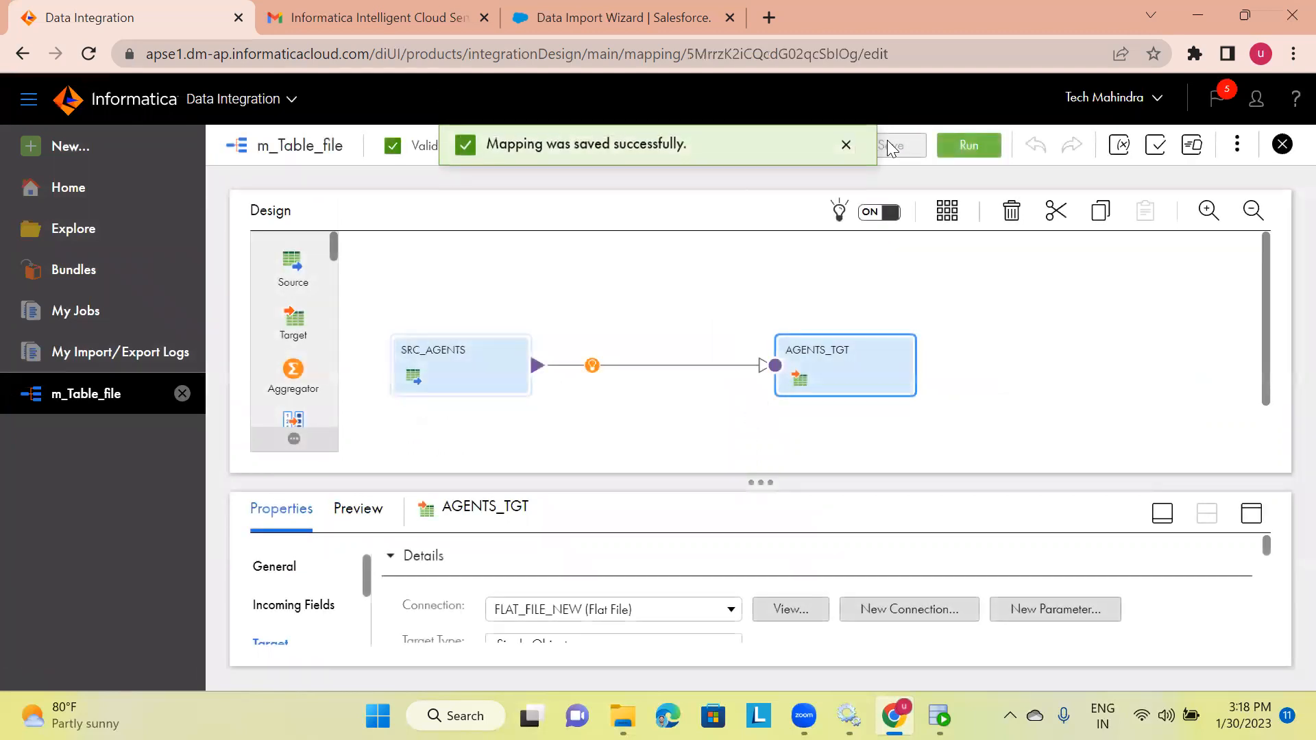
- Run the m_Table_file mapping in the preselected runtime environment and refresh its job entry in My Jobs
left_click(845, 146)
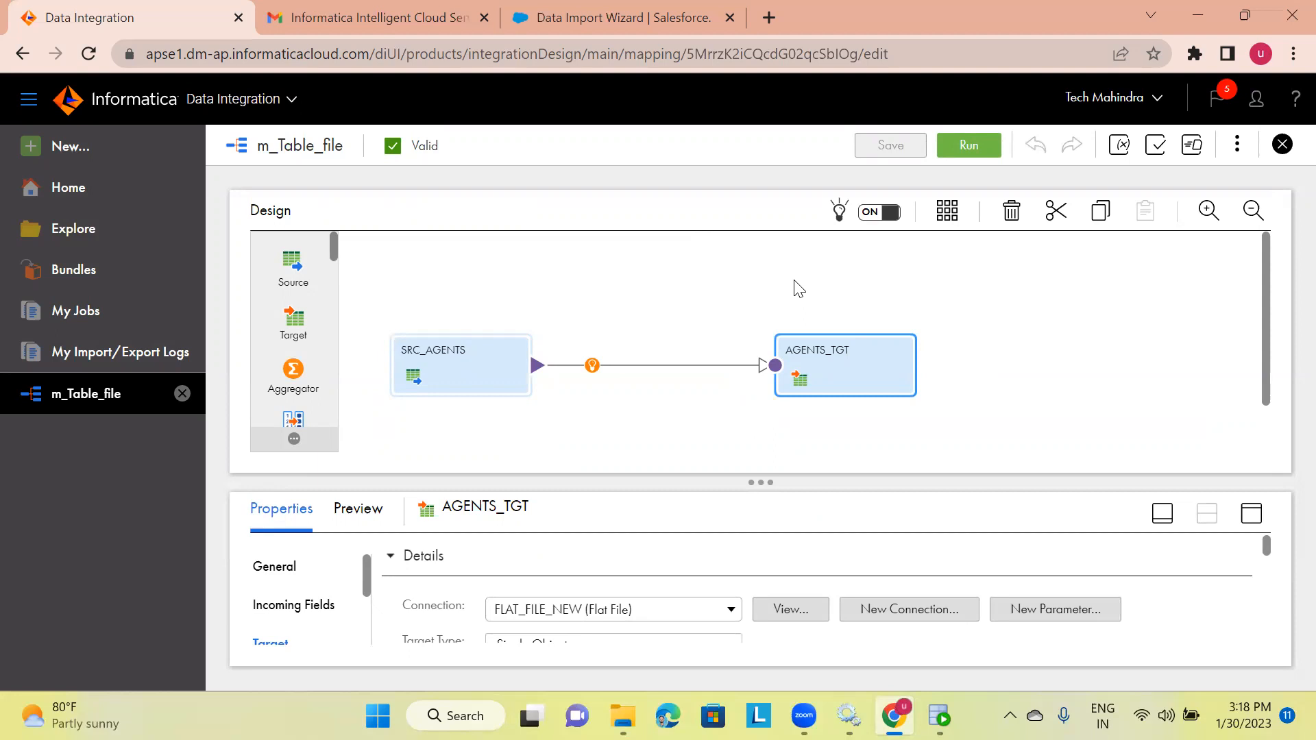
left_click(975, 148)
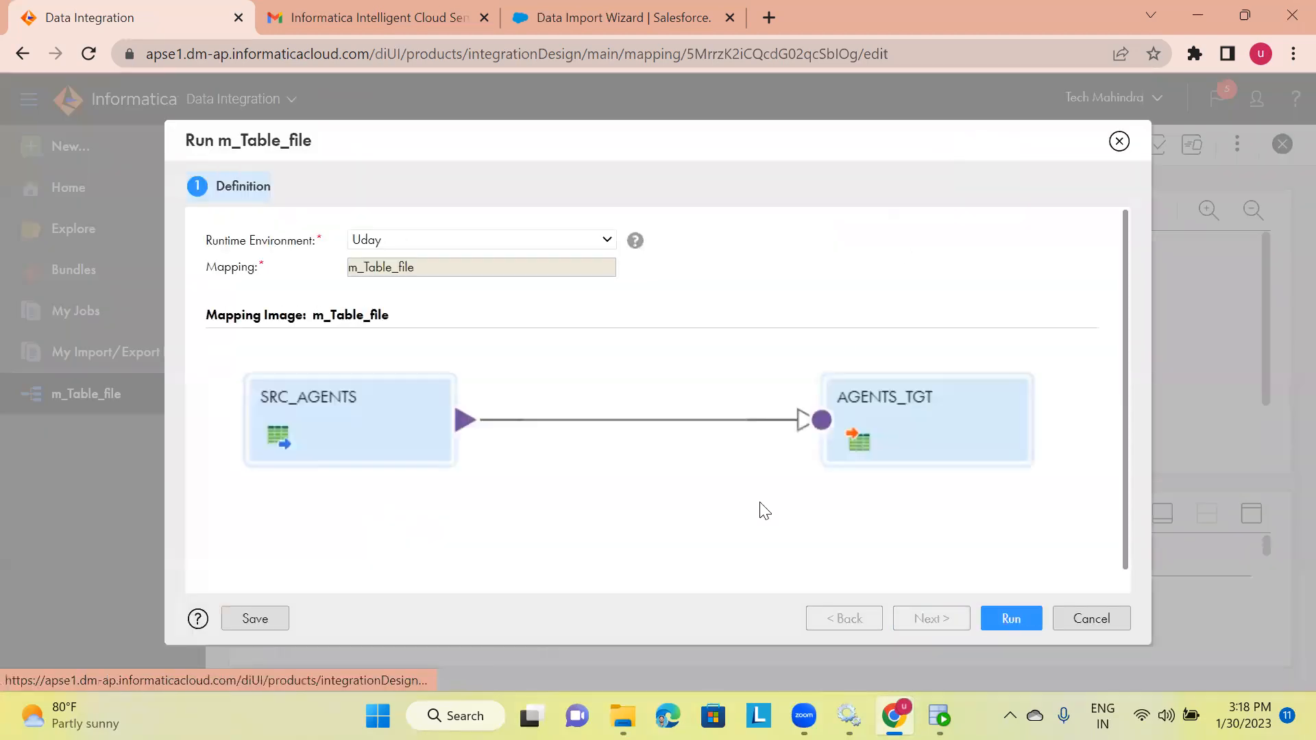
left_click(514, 241)
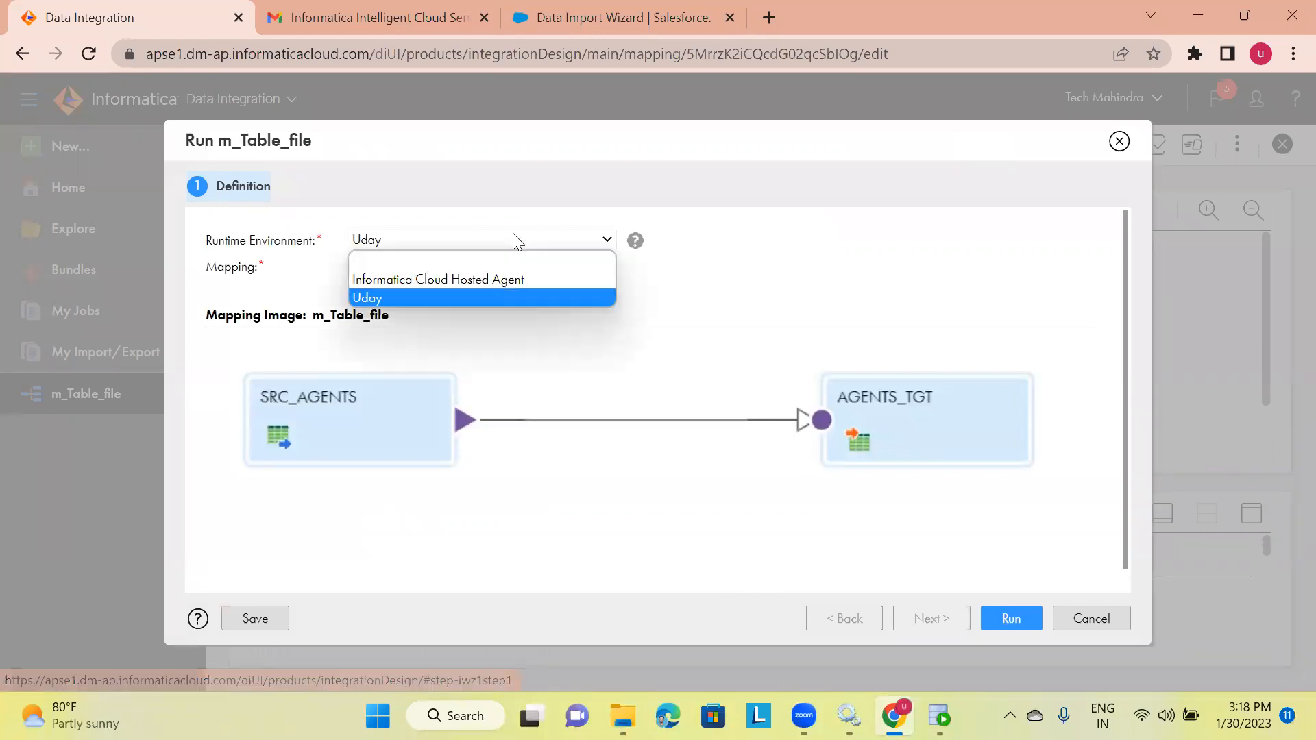
left_click(393, 296)
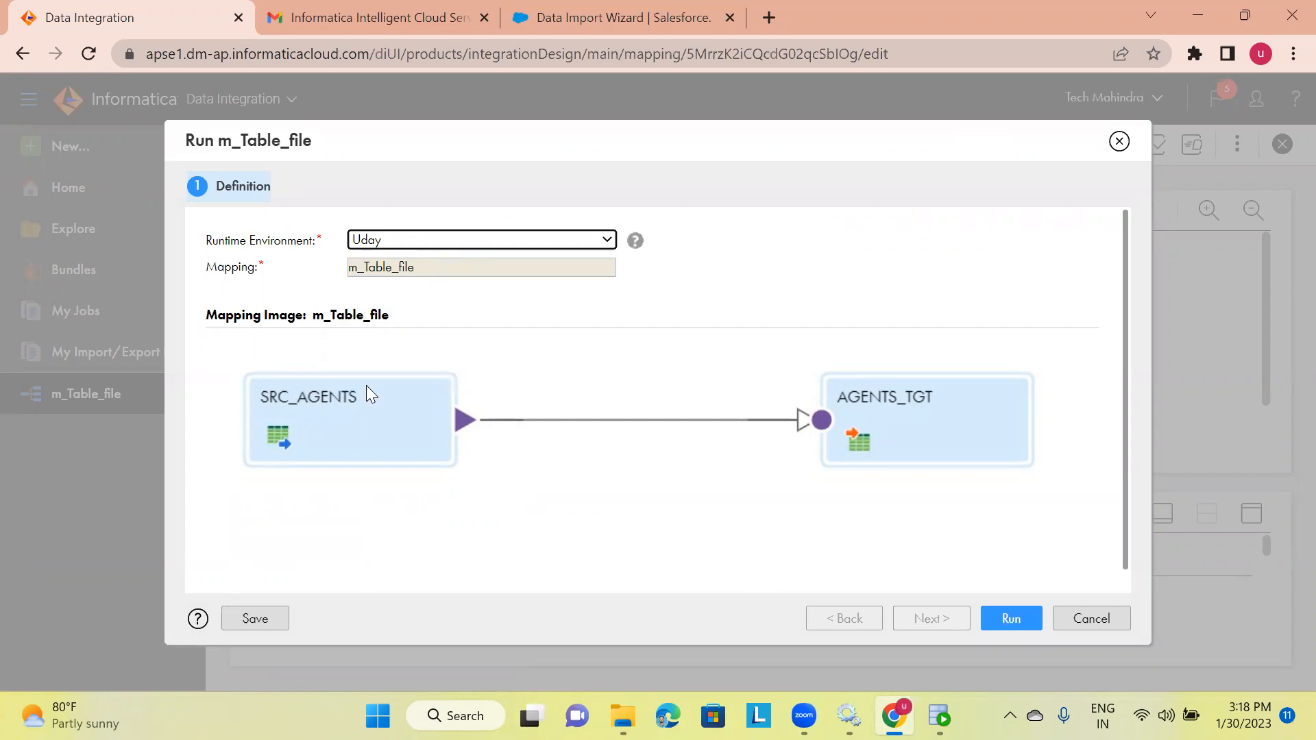
left_click(1000, 617)
left_click(1000, 616)
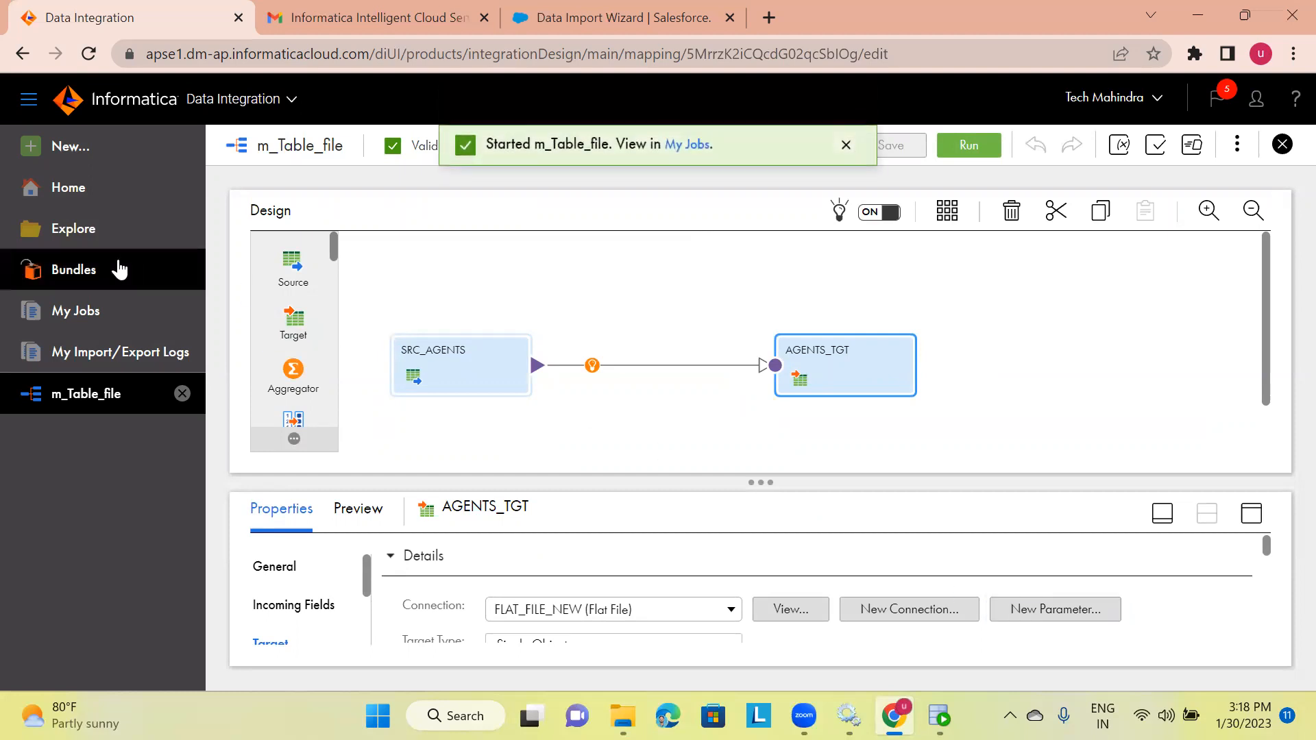
left_click(683, 145)
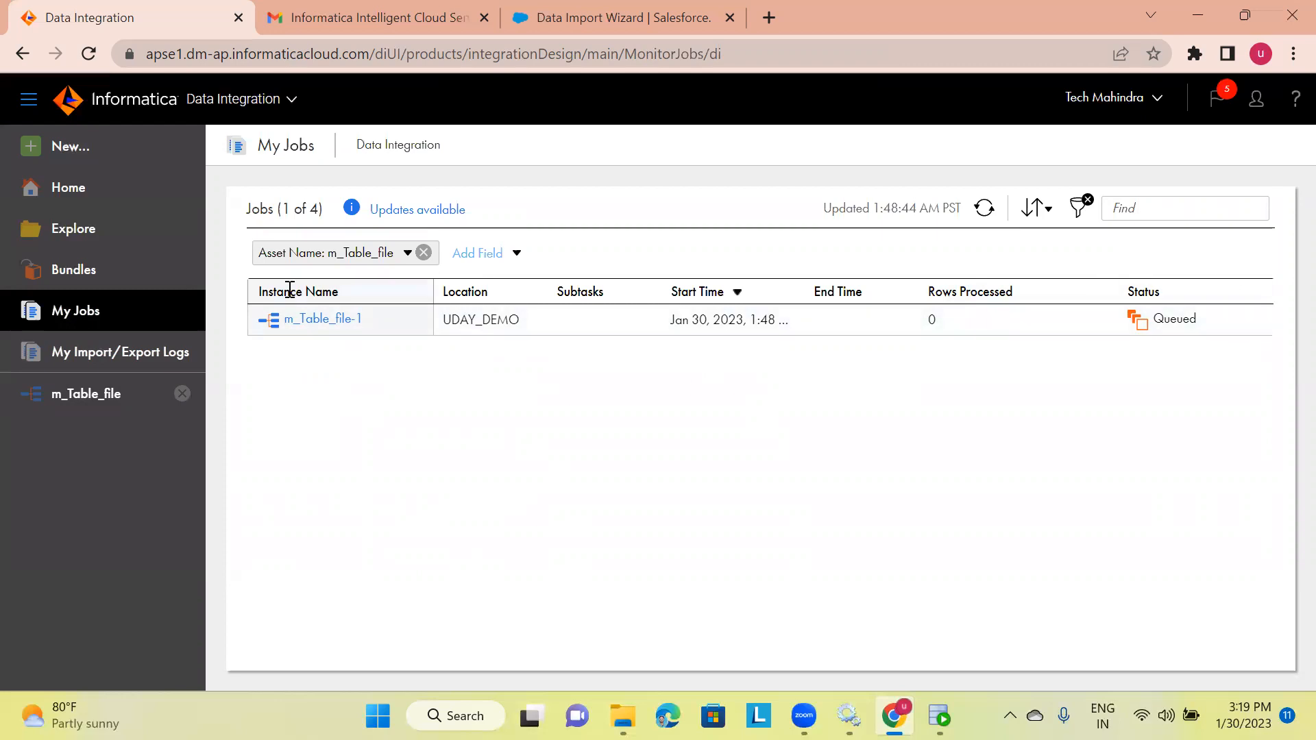
left_click(981, 211)
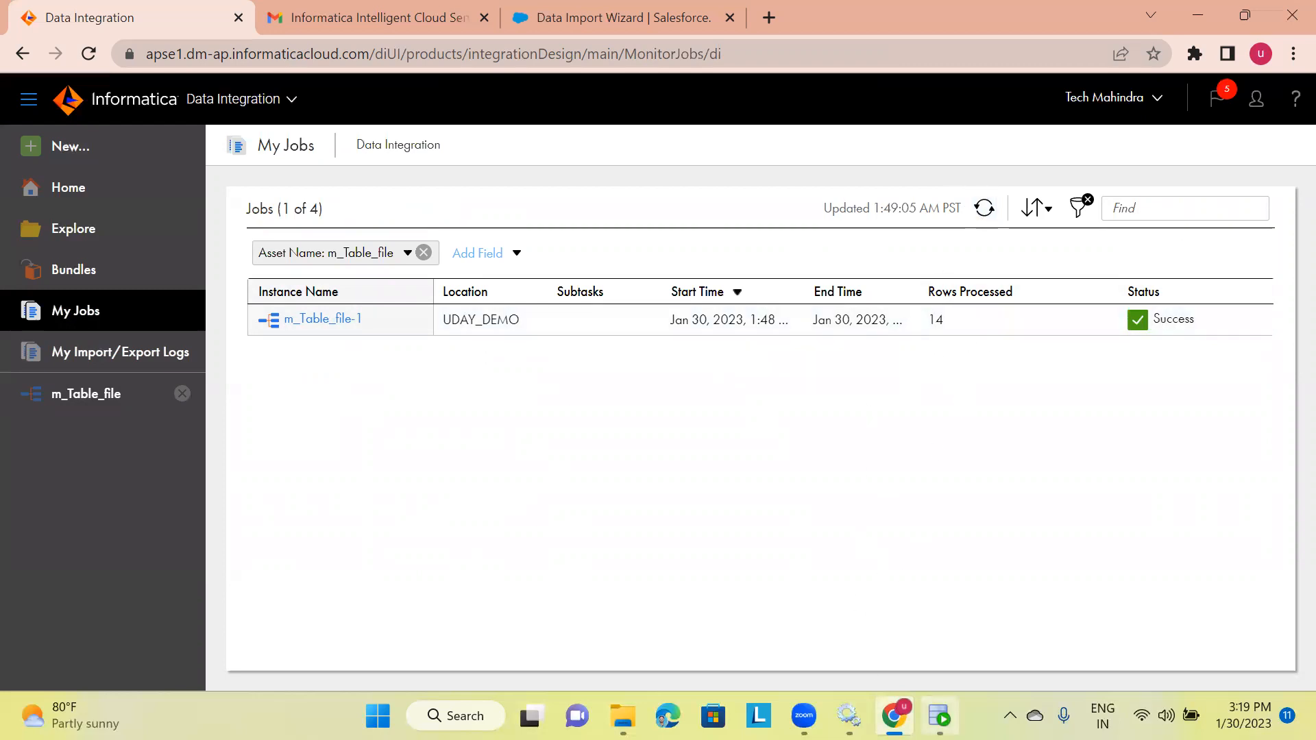
- Switch to Oracle SQL Developer, cancel the connection dialog and run SELECT * FROM AGENTS; in the OT_SRC_DEV8 worksheet
left_click(939, 716)
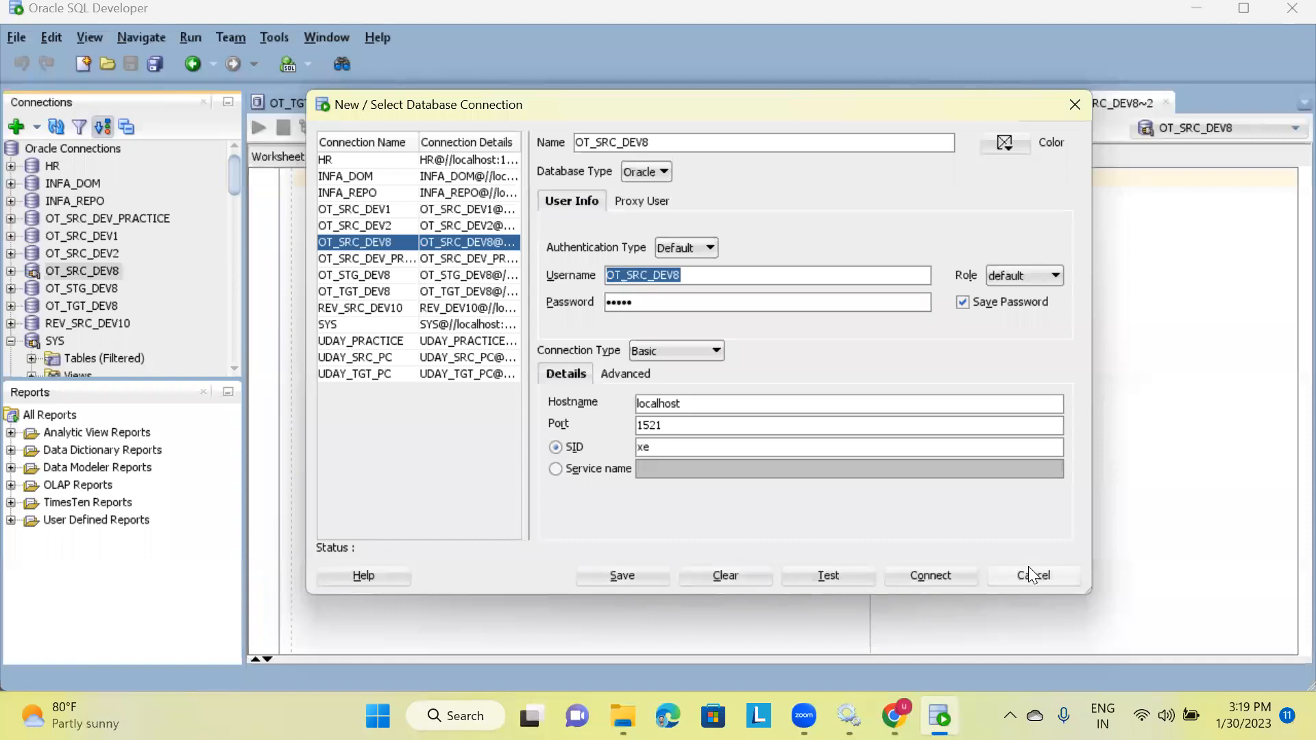
left_click(1027, 568)
left_click(344, 218)
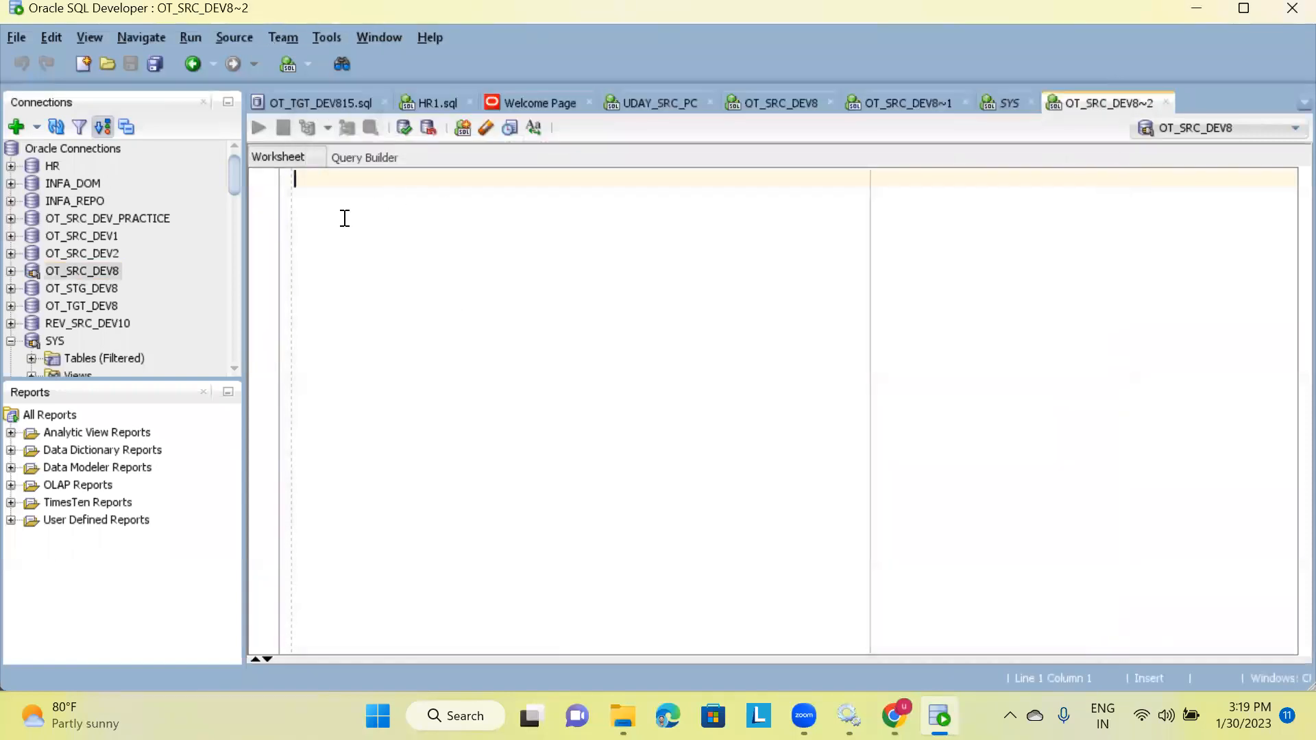
type("SELECT")
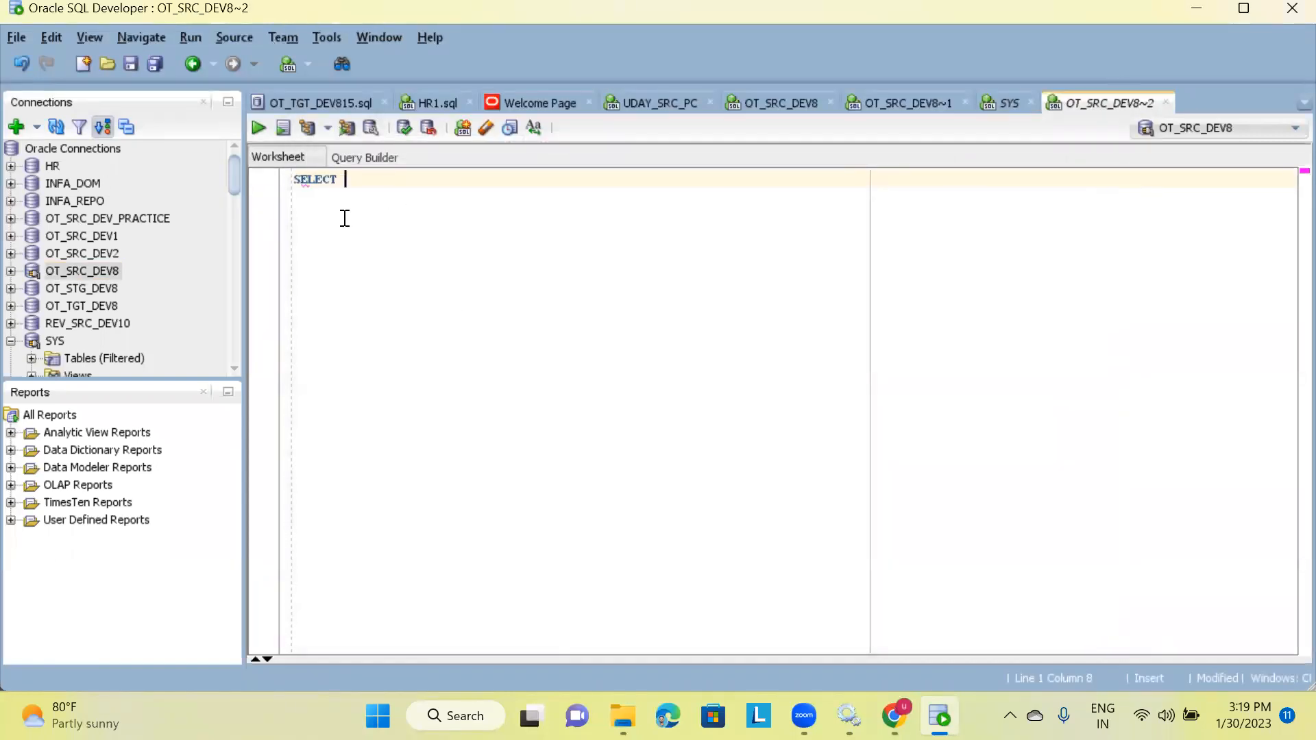
type(" * FROM AGENTS;")
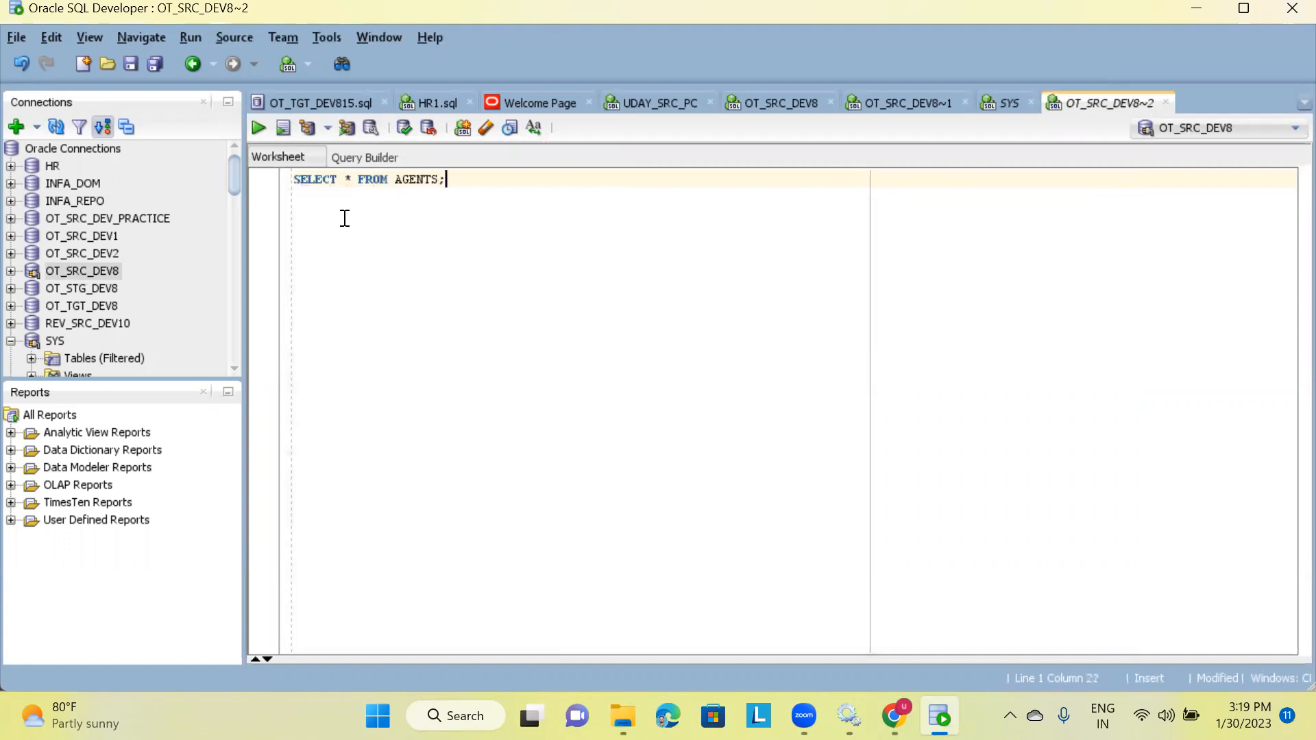
left_click(259, 135)
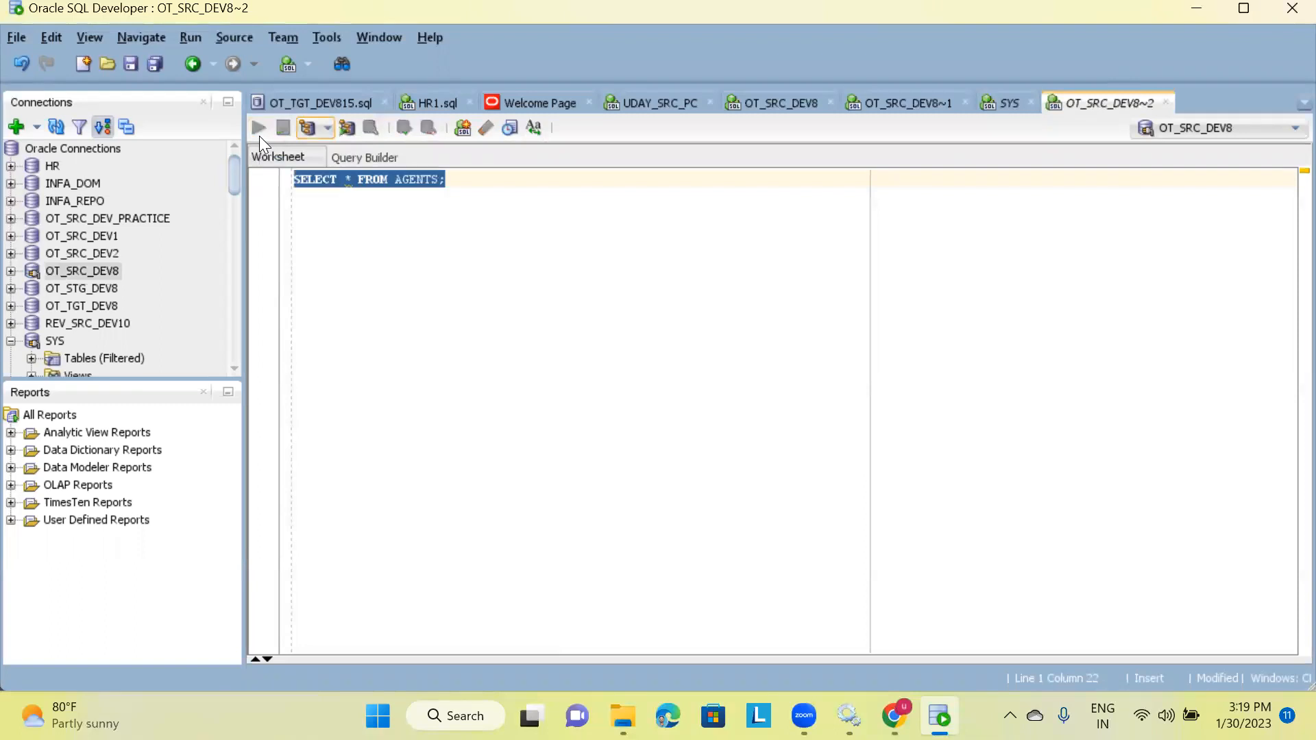
left_click_drag(429, 392, 436, 251)
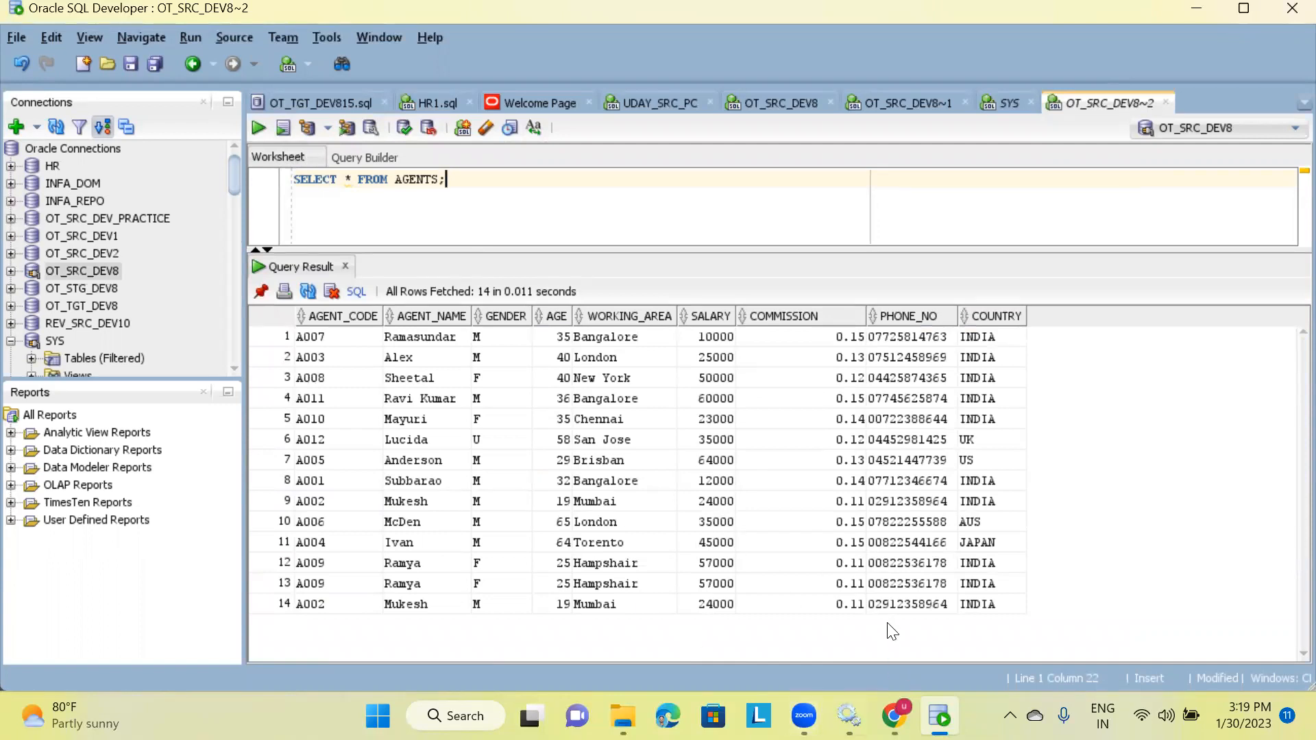
- Open the m_Table_file-1 job details in Data Integration, and open the AGENT_TGT file from D:\IICS in Notepad
left_click(893, 716)
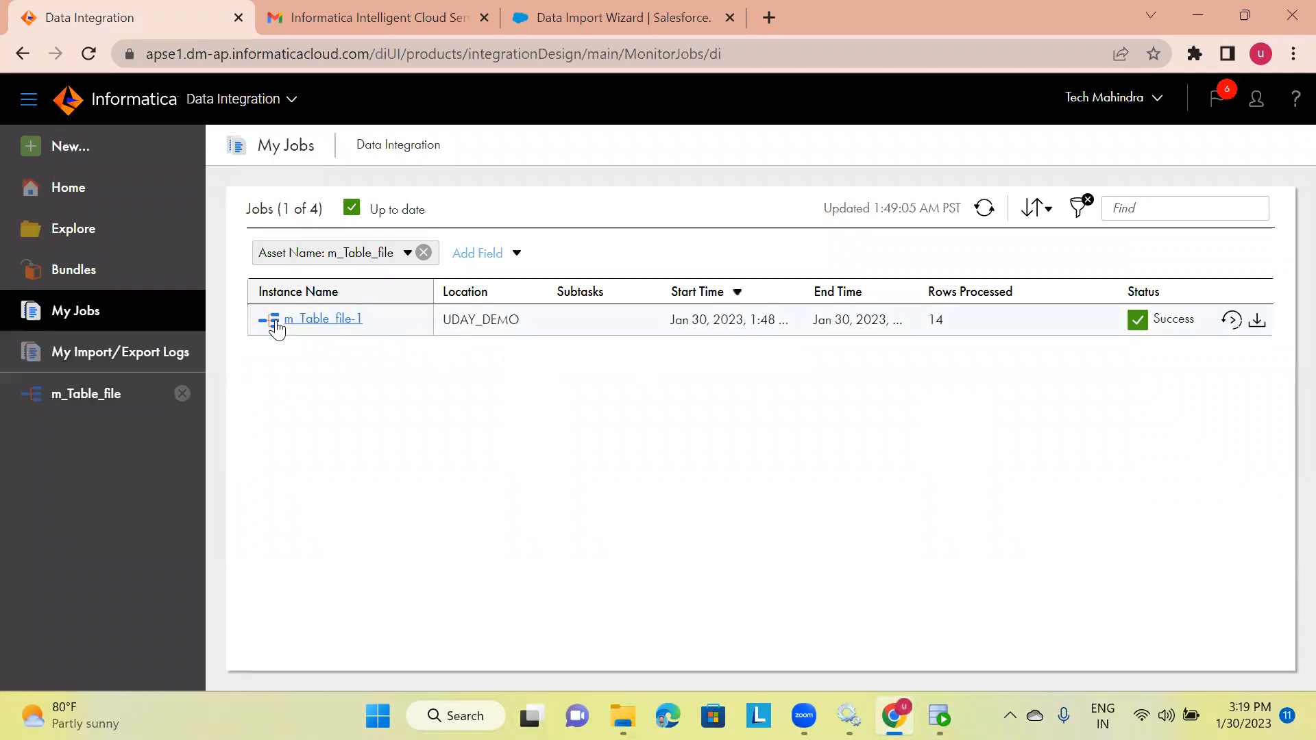
left_click(315, 320)
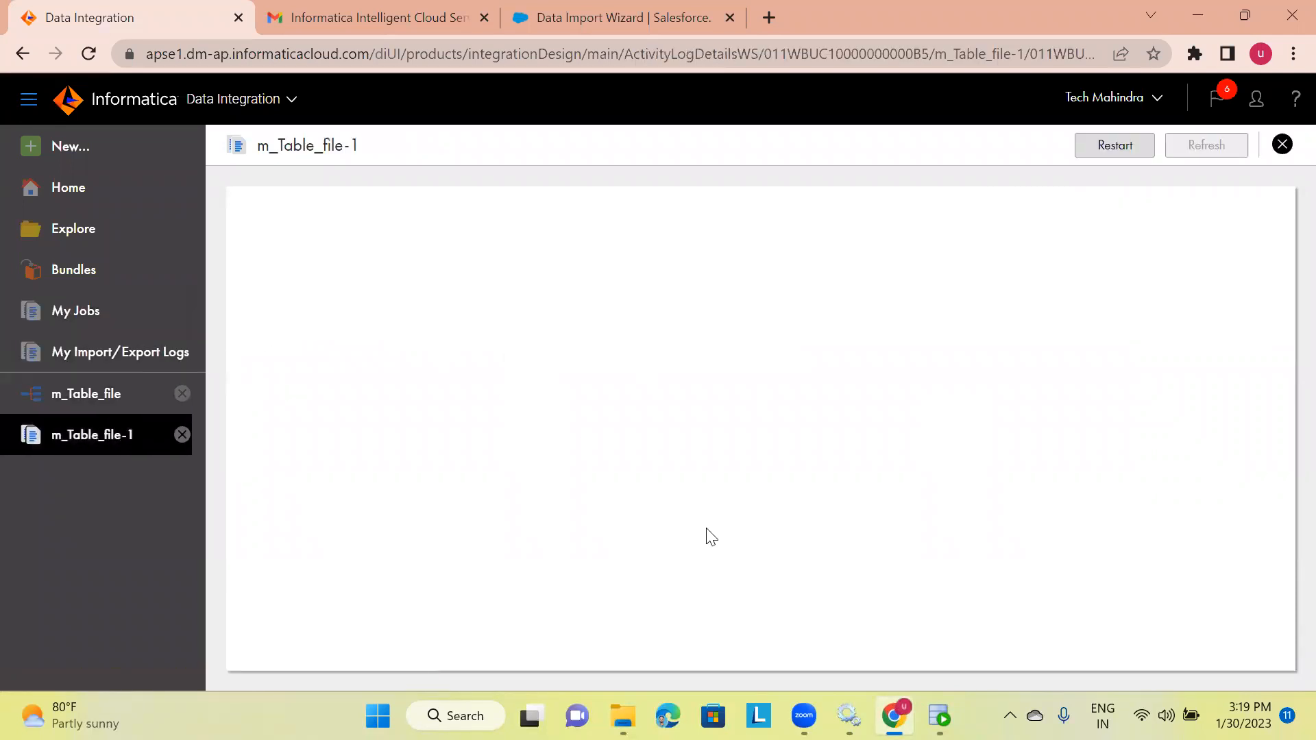
left_click(622, 716)
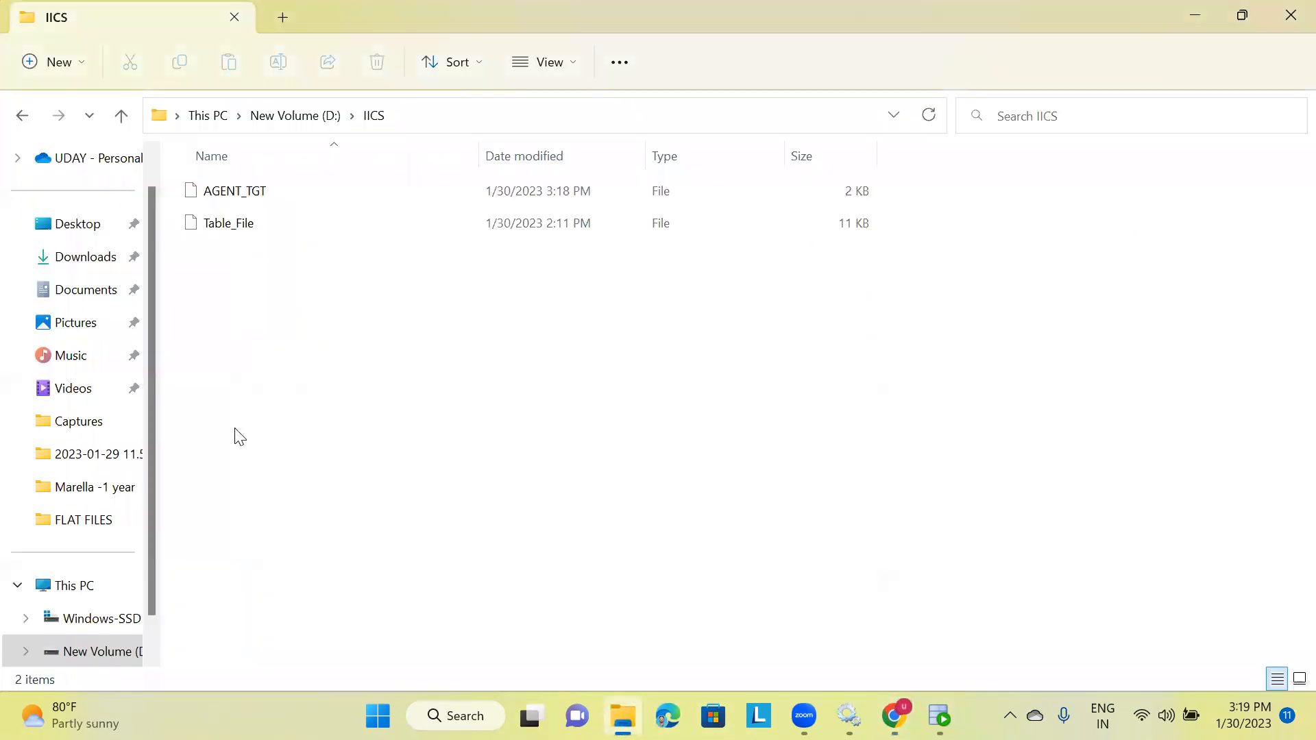
double_click(219, 195)
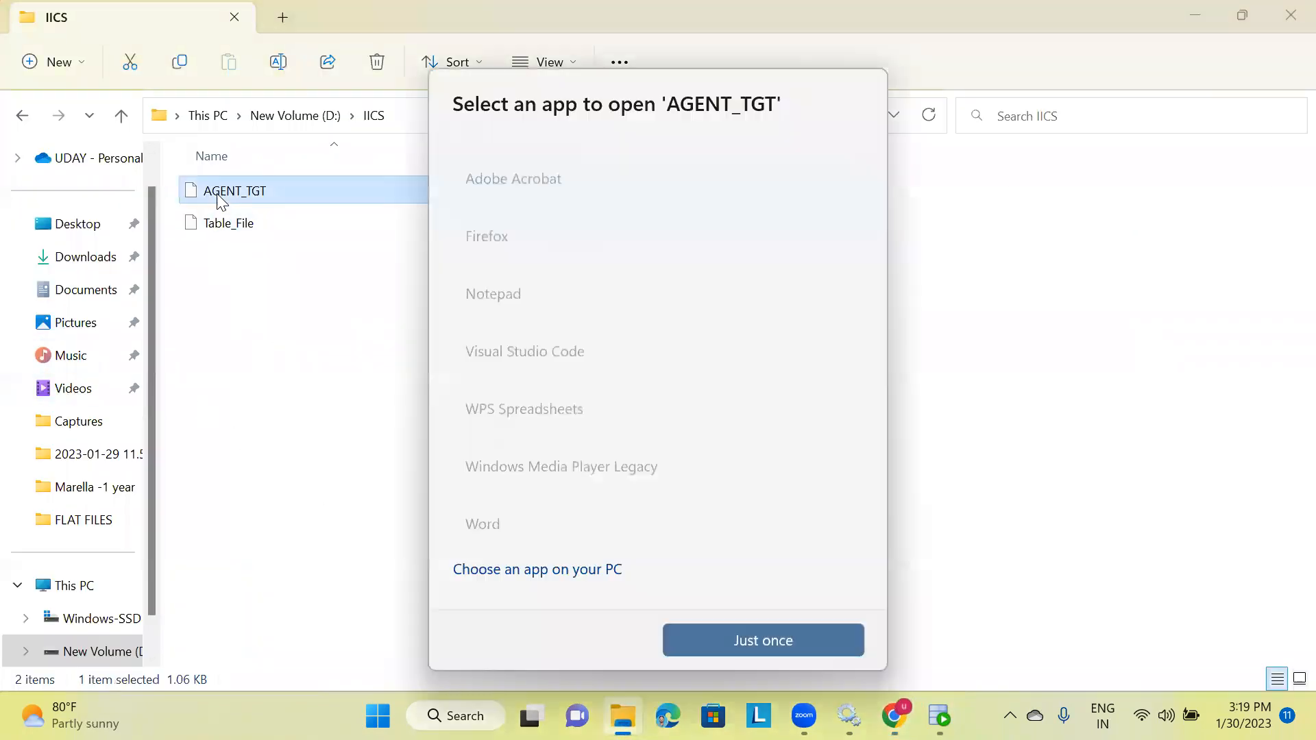
left_click(519, 274)
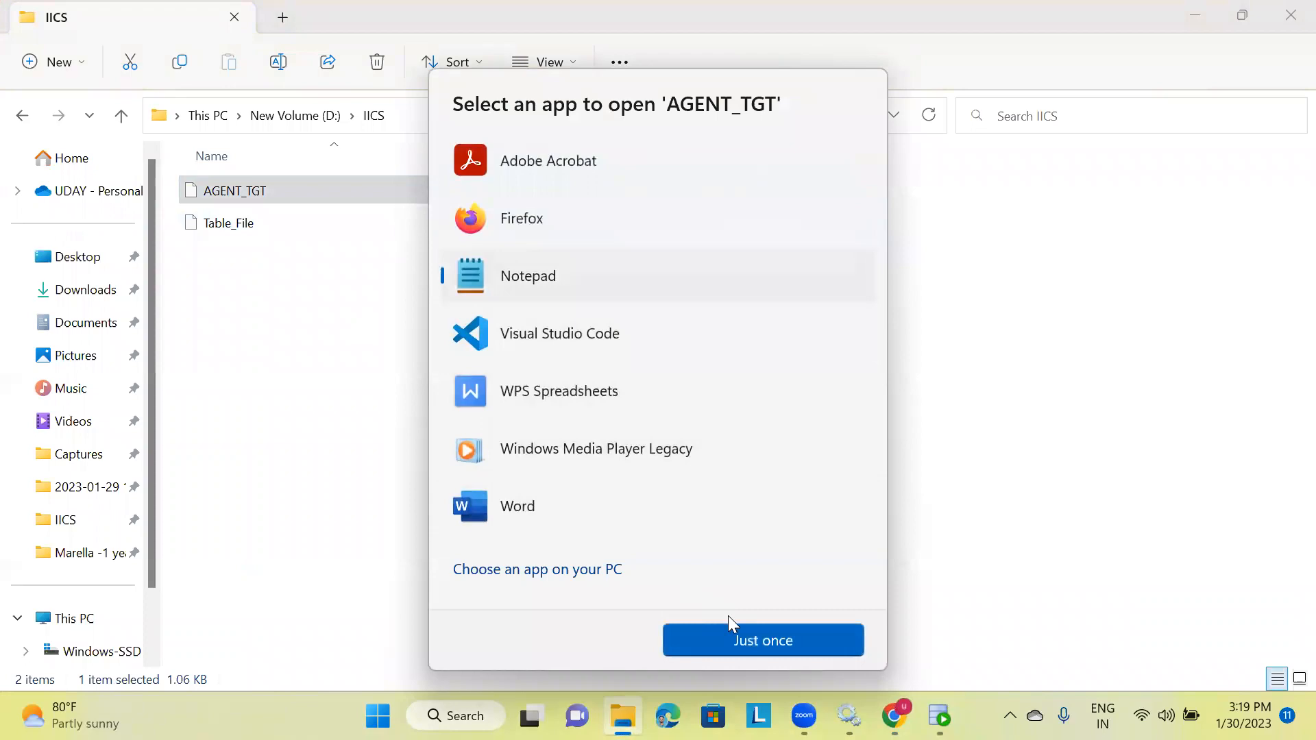
left_click(734, 644)
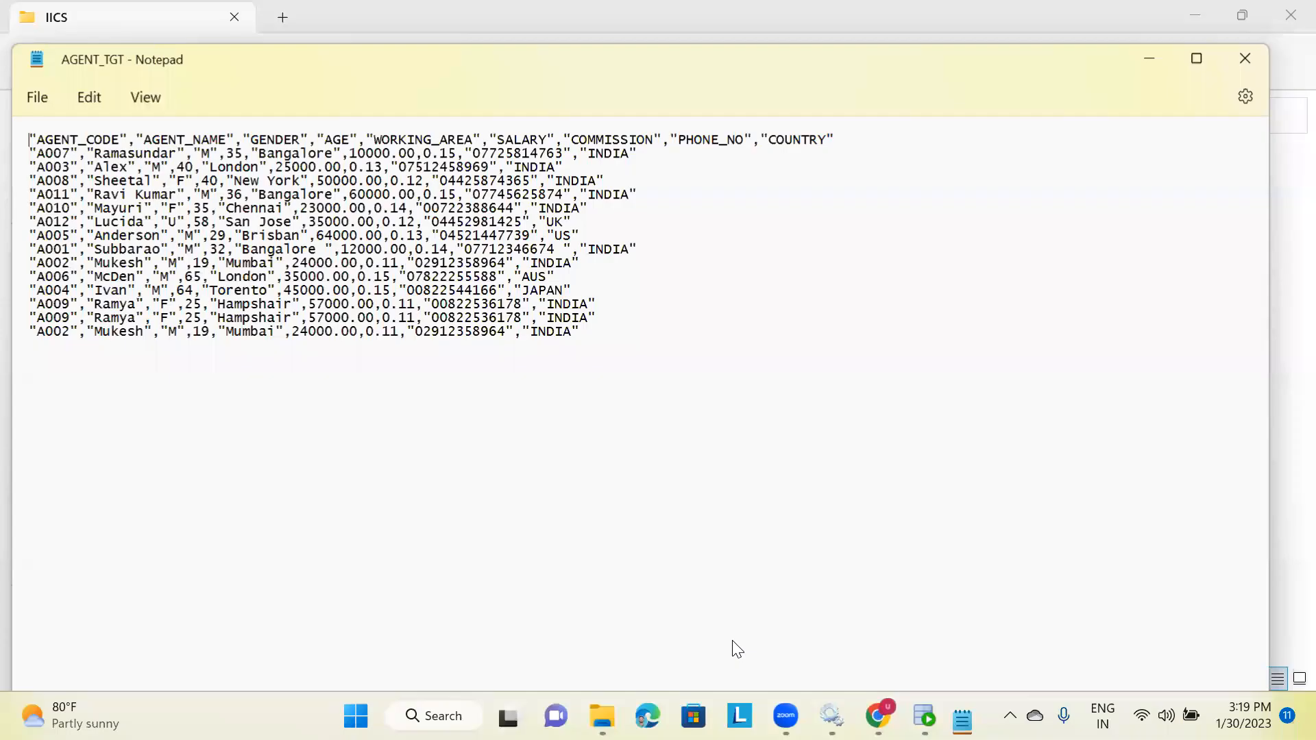
- Examine the header and data rows of the AGENT_TGT file and close it
double_click(34, 128)
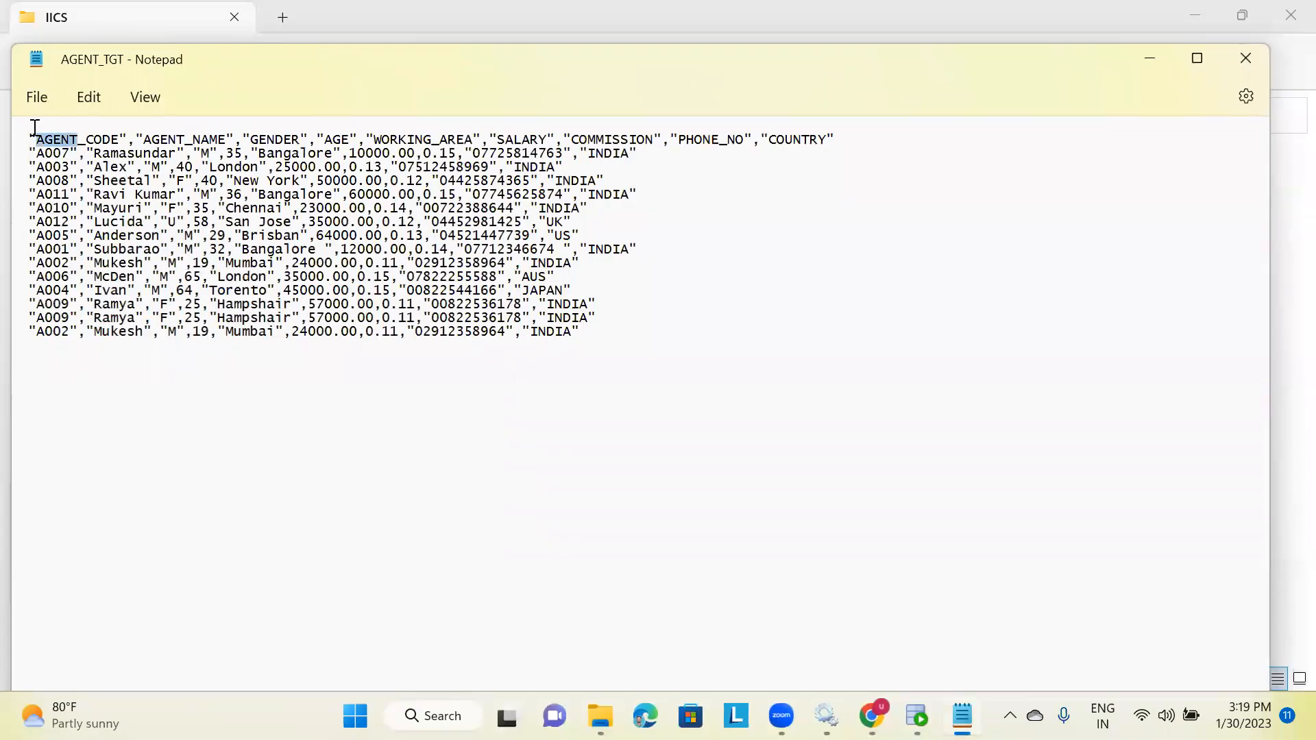
left_click(28, 132)
left_click_drag(27, 139, 585, 328)
left_click(799, 444)
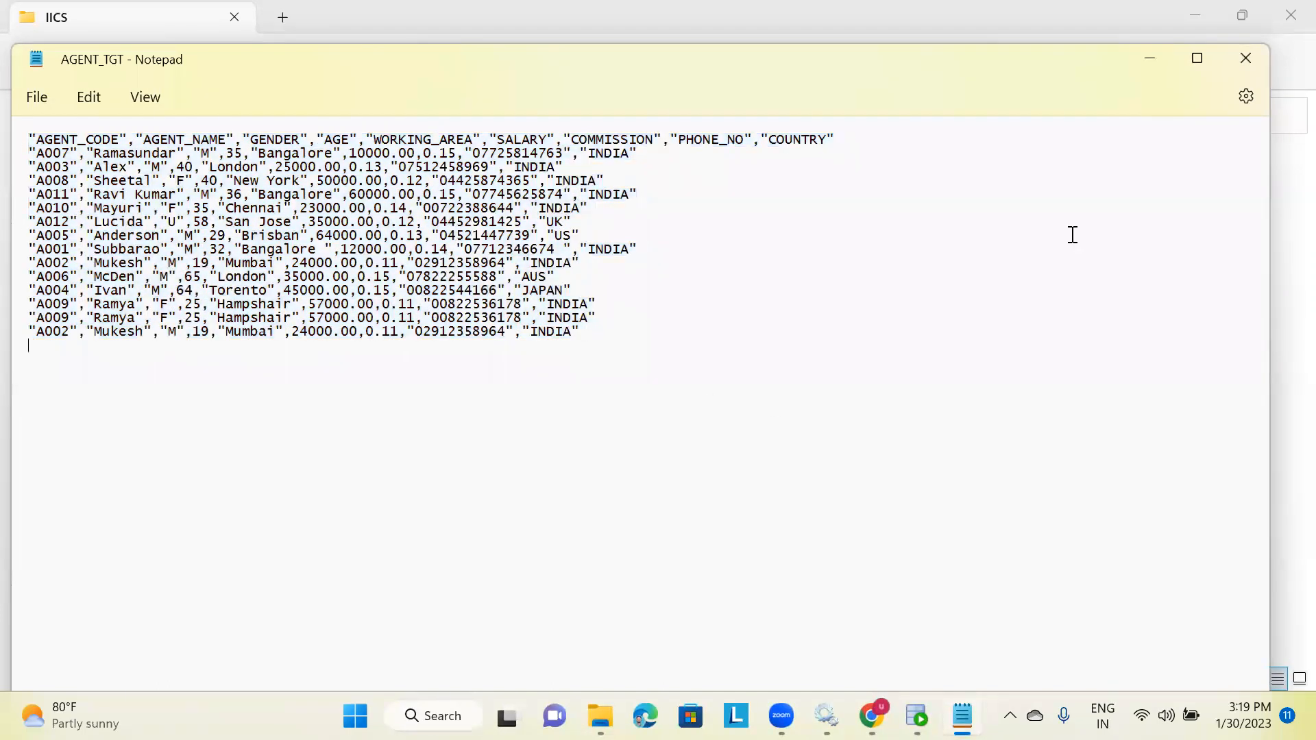
left_click(1240, 60)
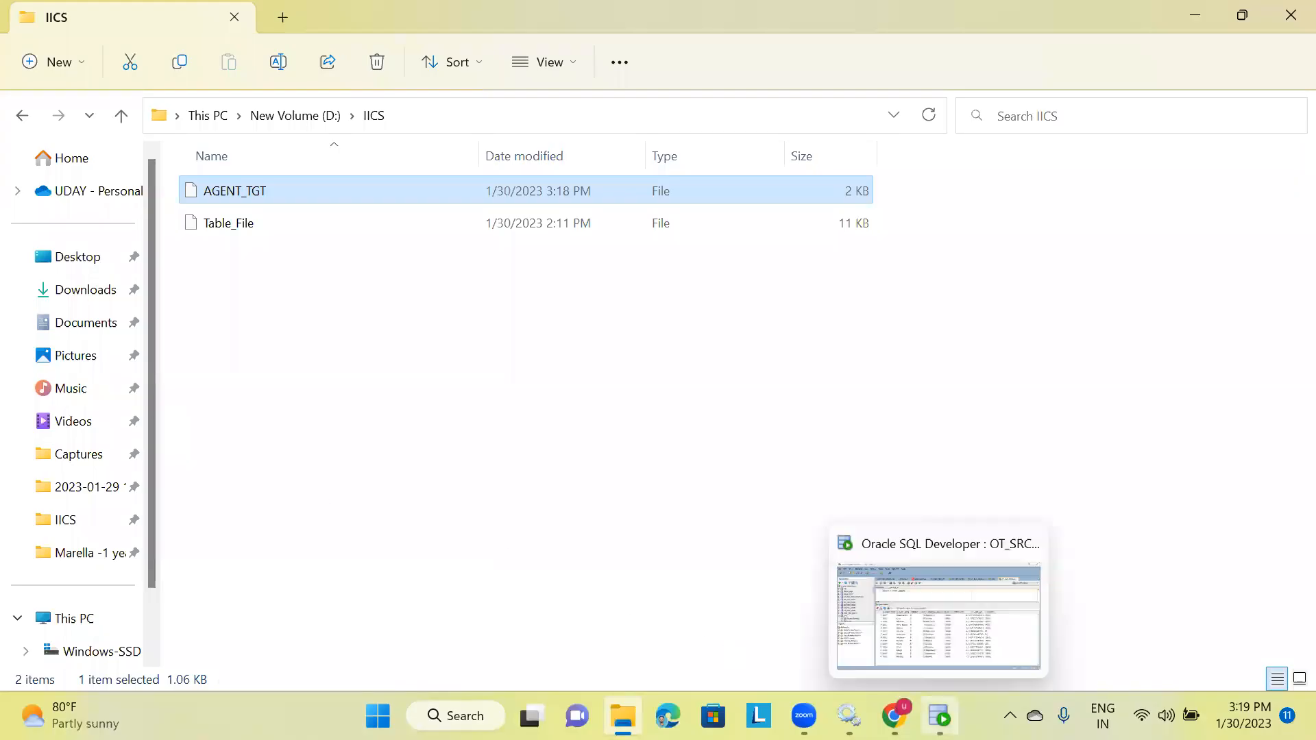
- Return to the m_Table_file mapping in Data Integration and view the formatting options of the AGENTS_TGT target, leaving without changes
left_click(894, 715)
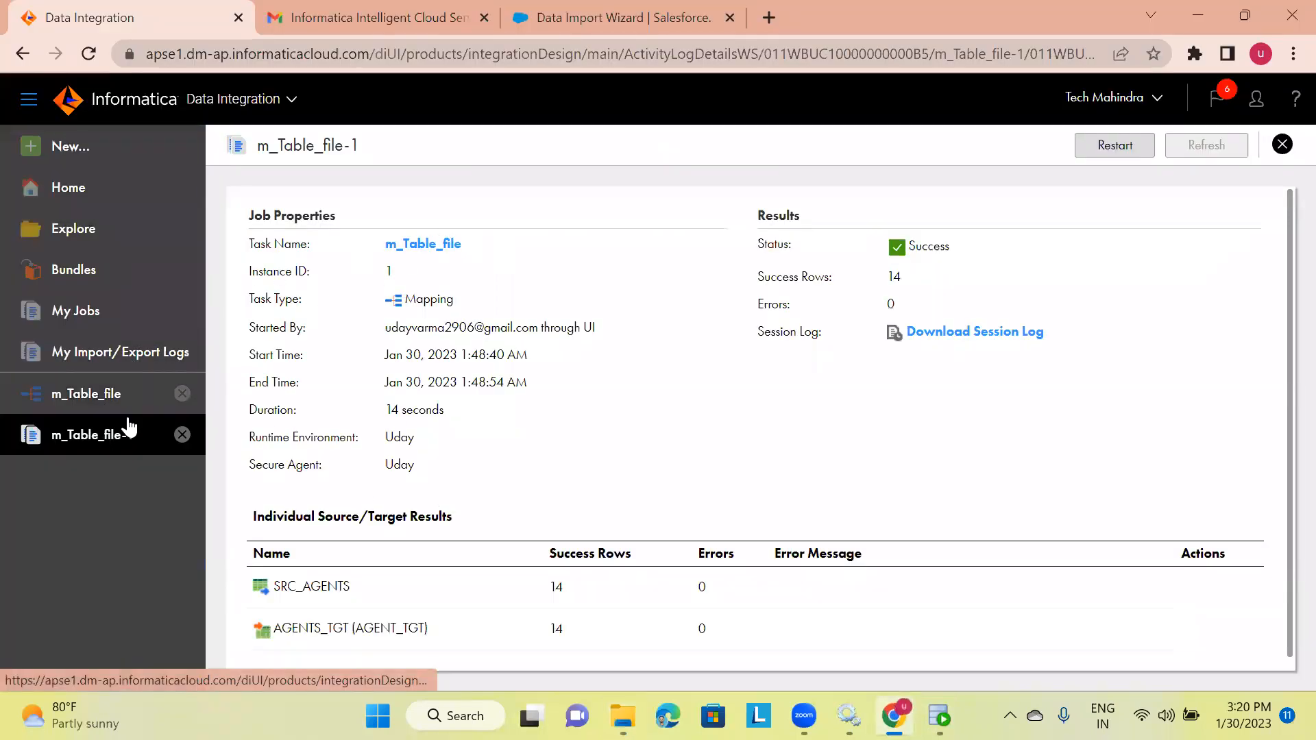
left_click(452, 247)
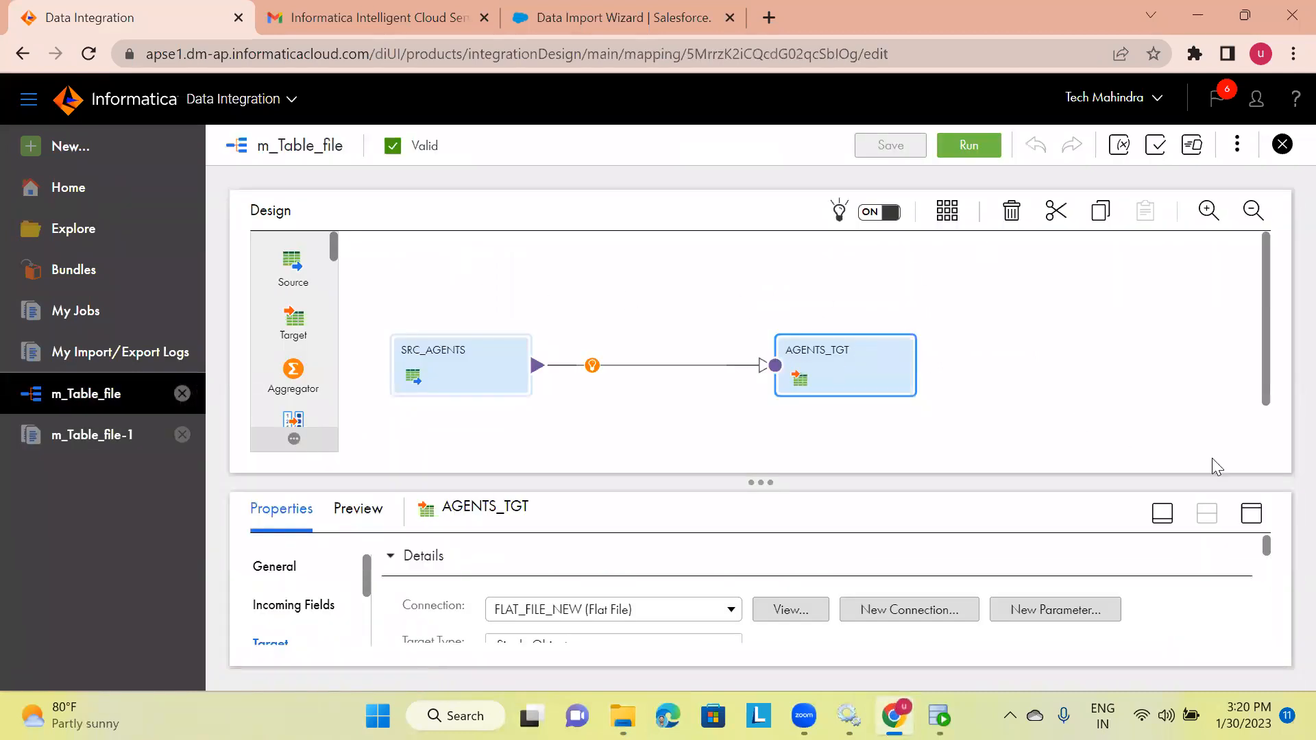
left_click(1251, 513)
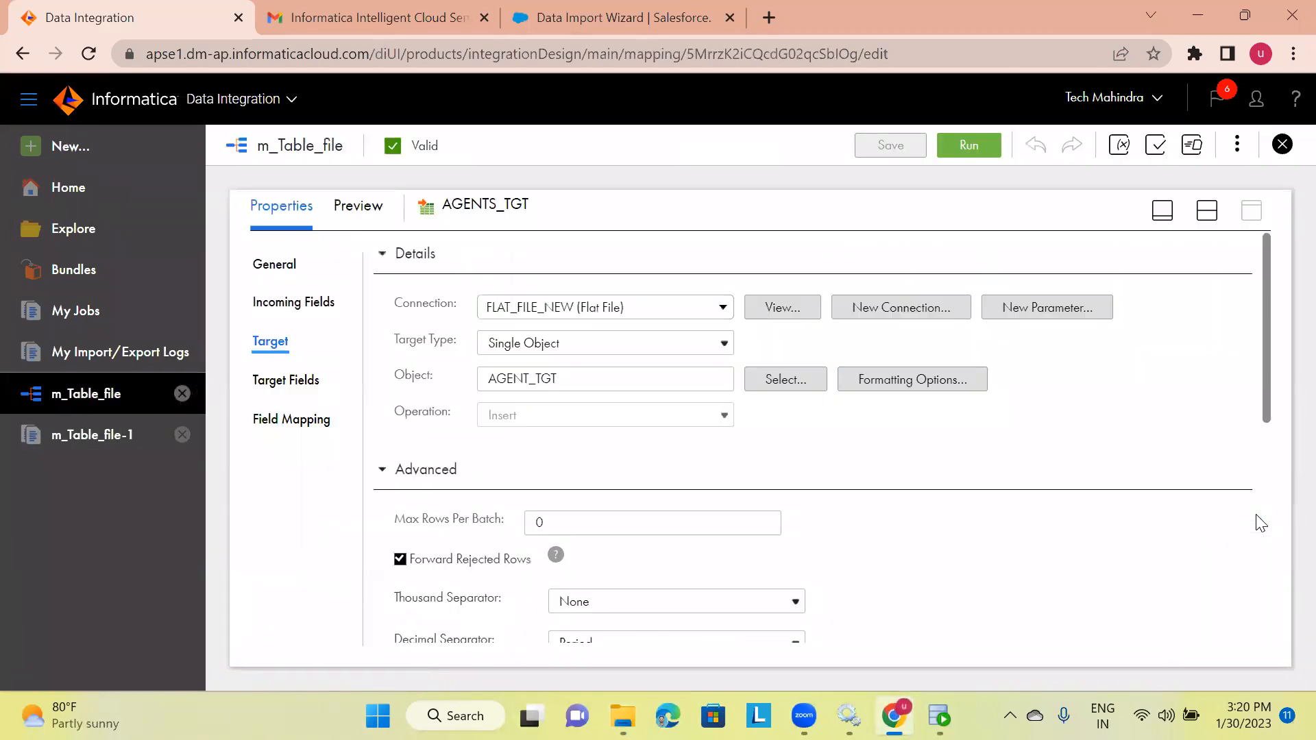
left_click(909, 381)
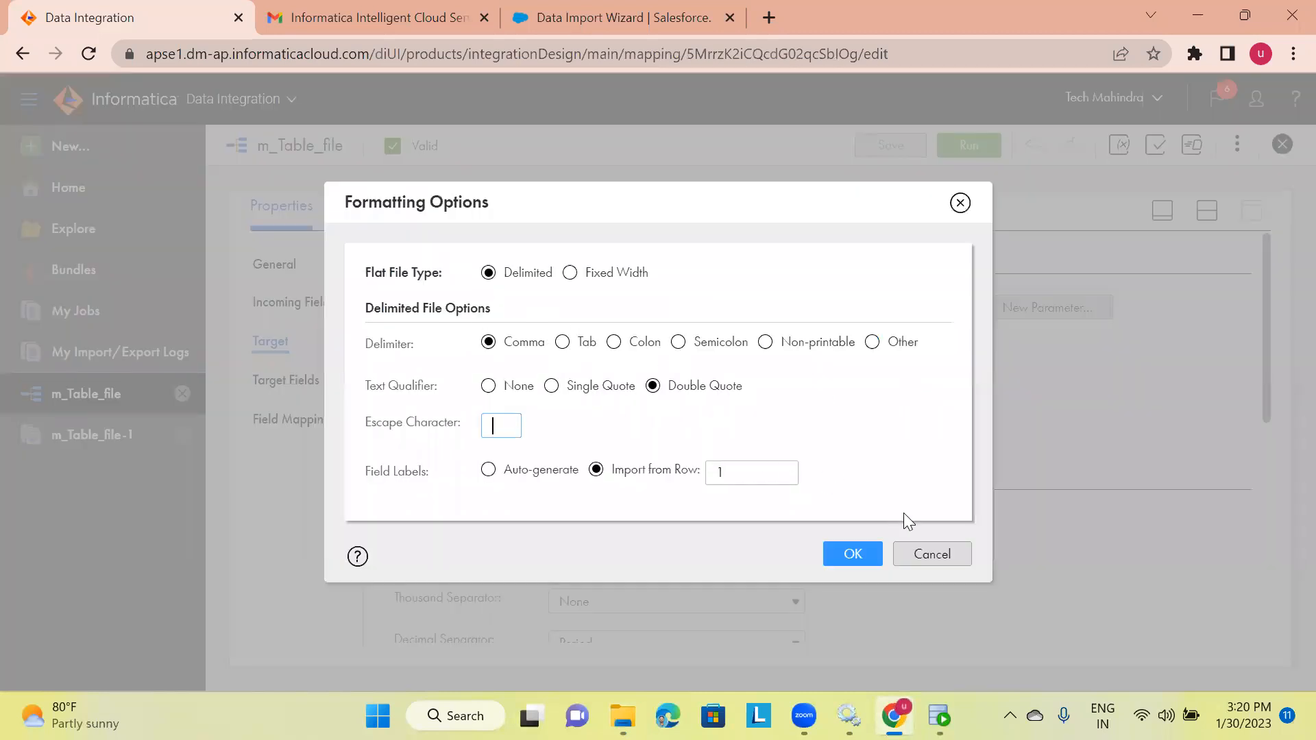
left_click(915, 543)
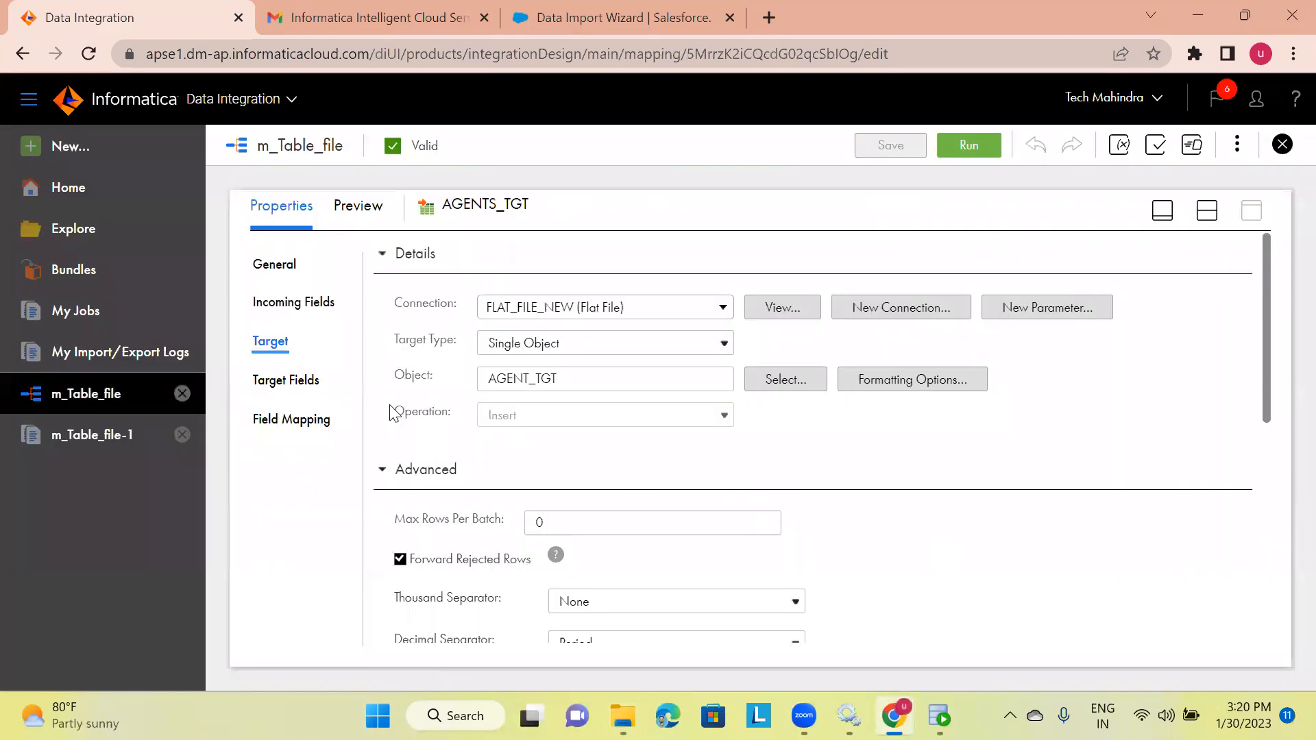
left_click(1206, 211)
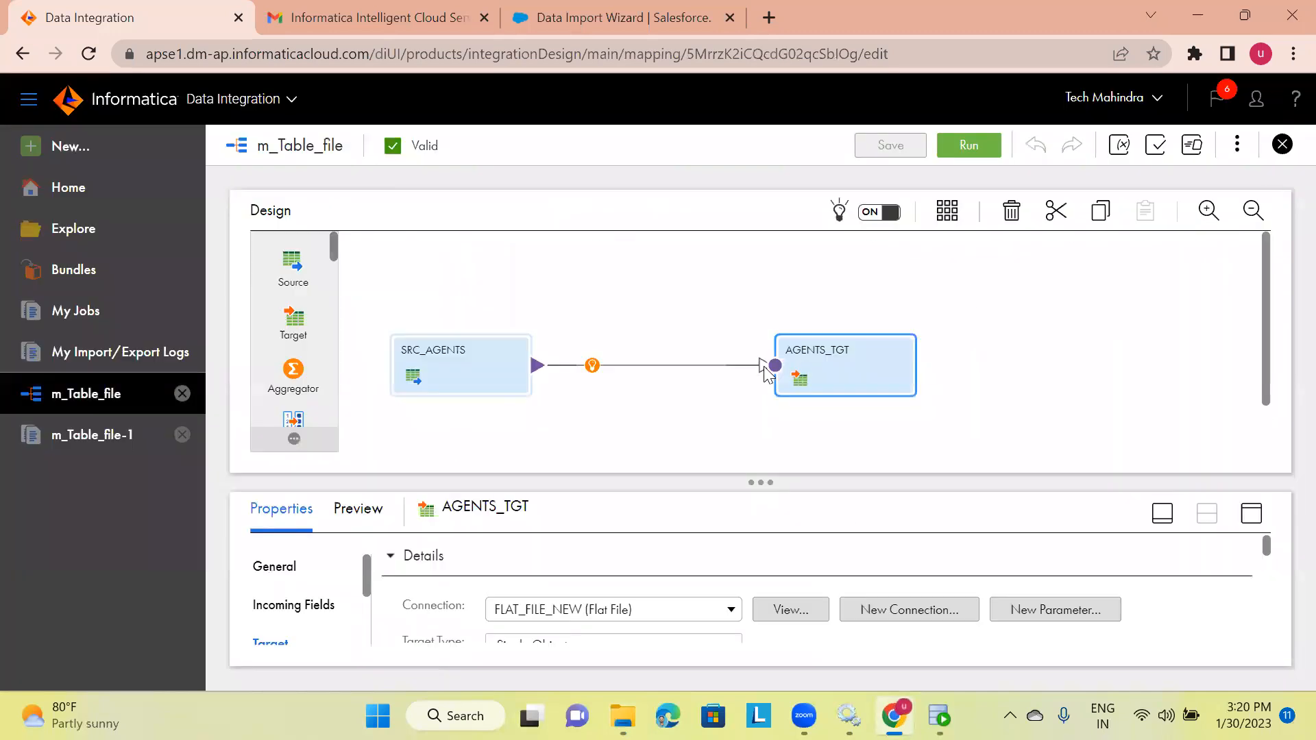
- Set the delimiter in the AGENTS_TGT formatting options to Tab
left_click(1251, 515)
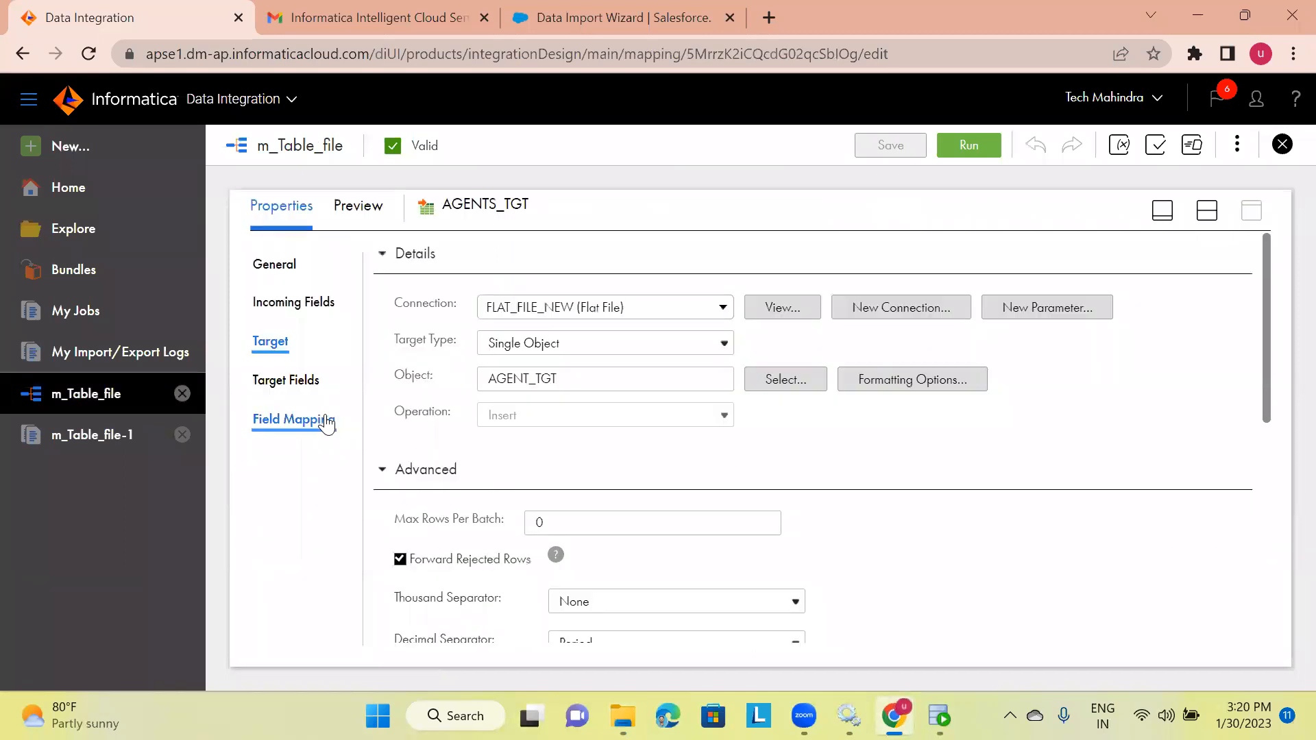
left_click(895, 386)
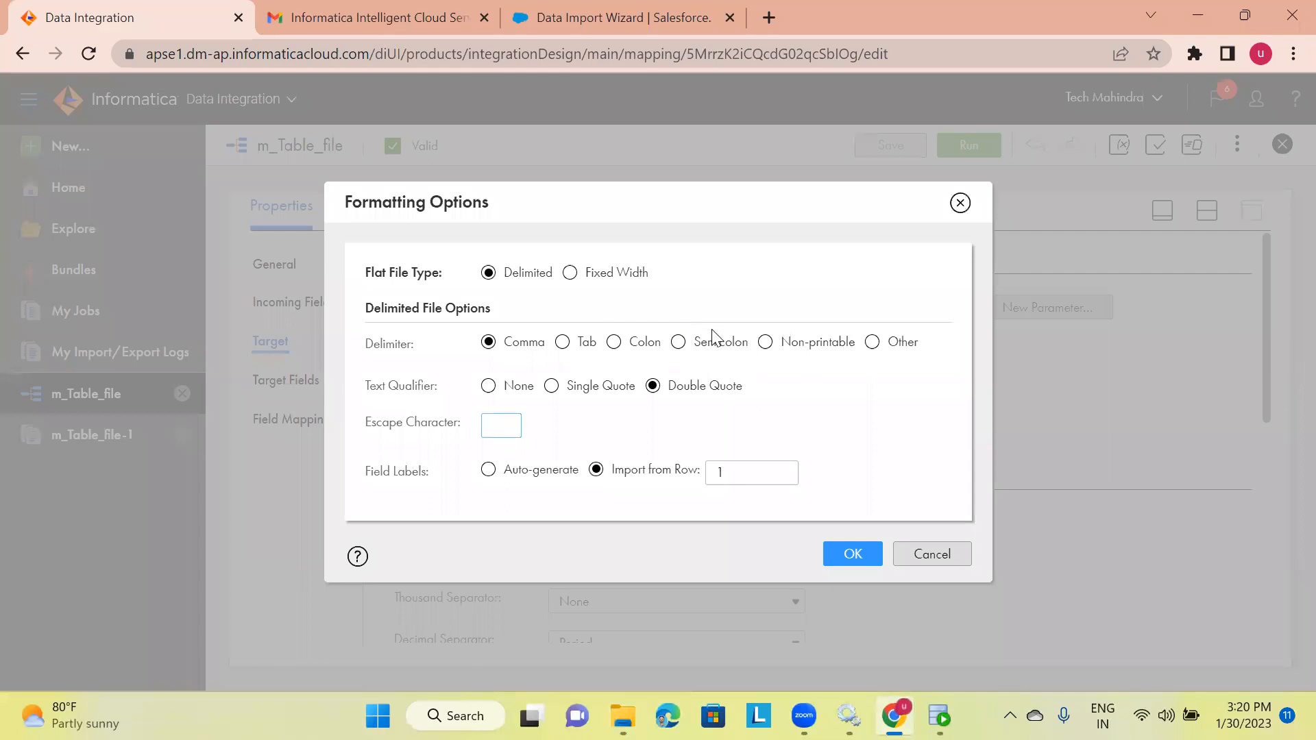
left_click(874, 342)
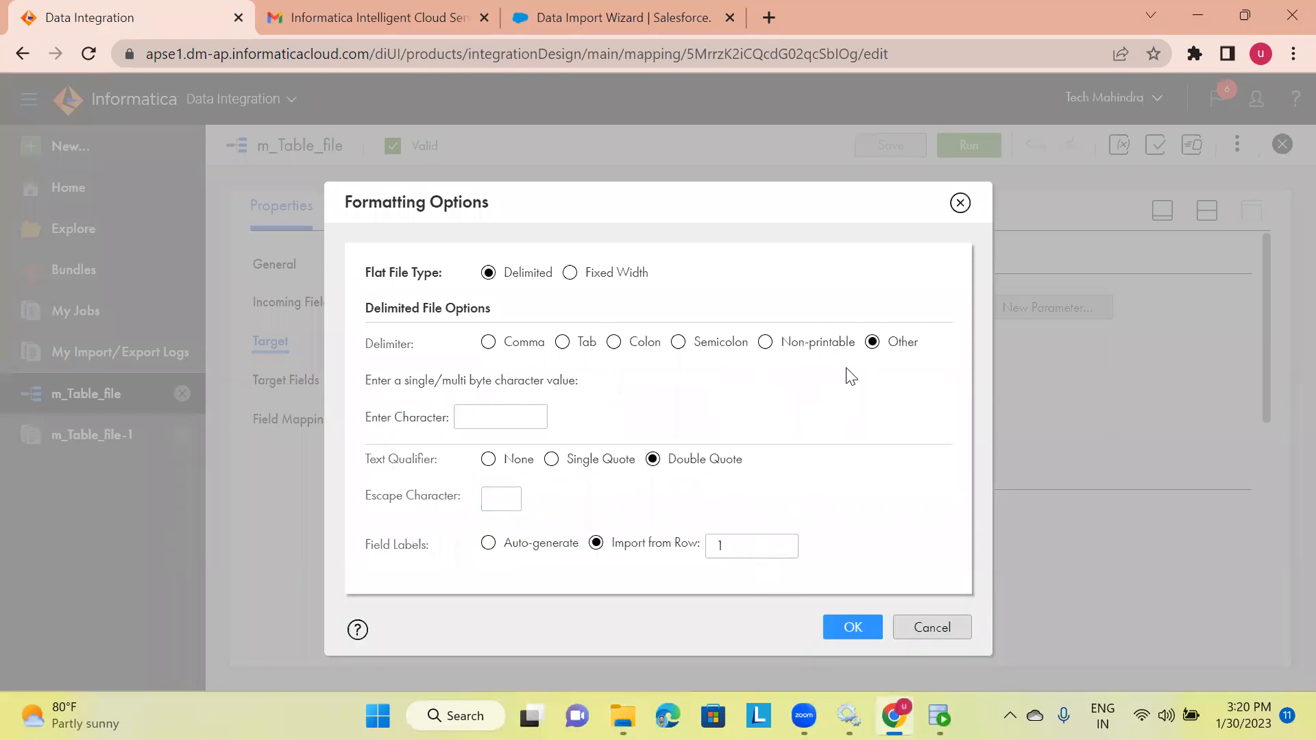
left_click(487, 340)
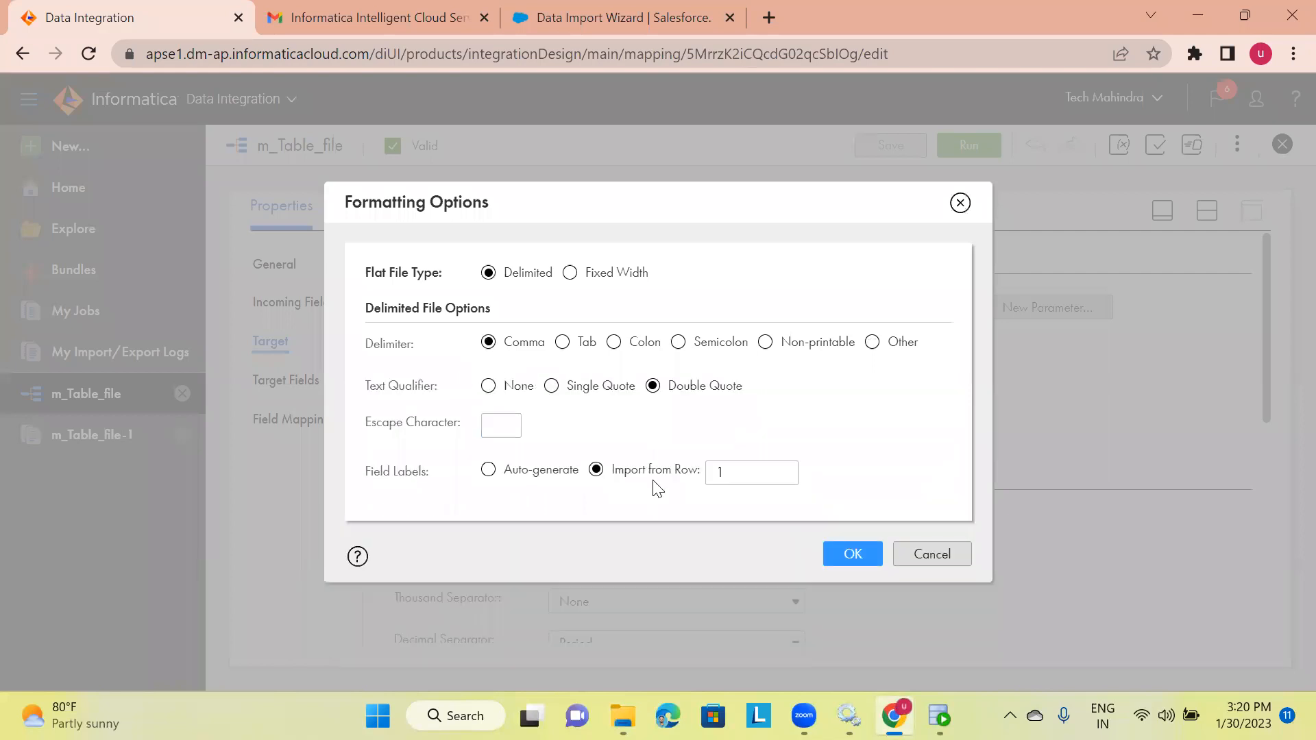
left_click(563, 342)
left_click(853, 554)
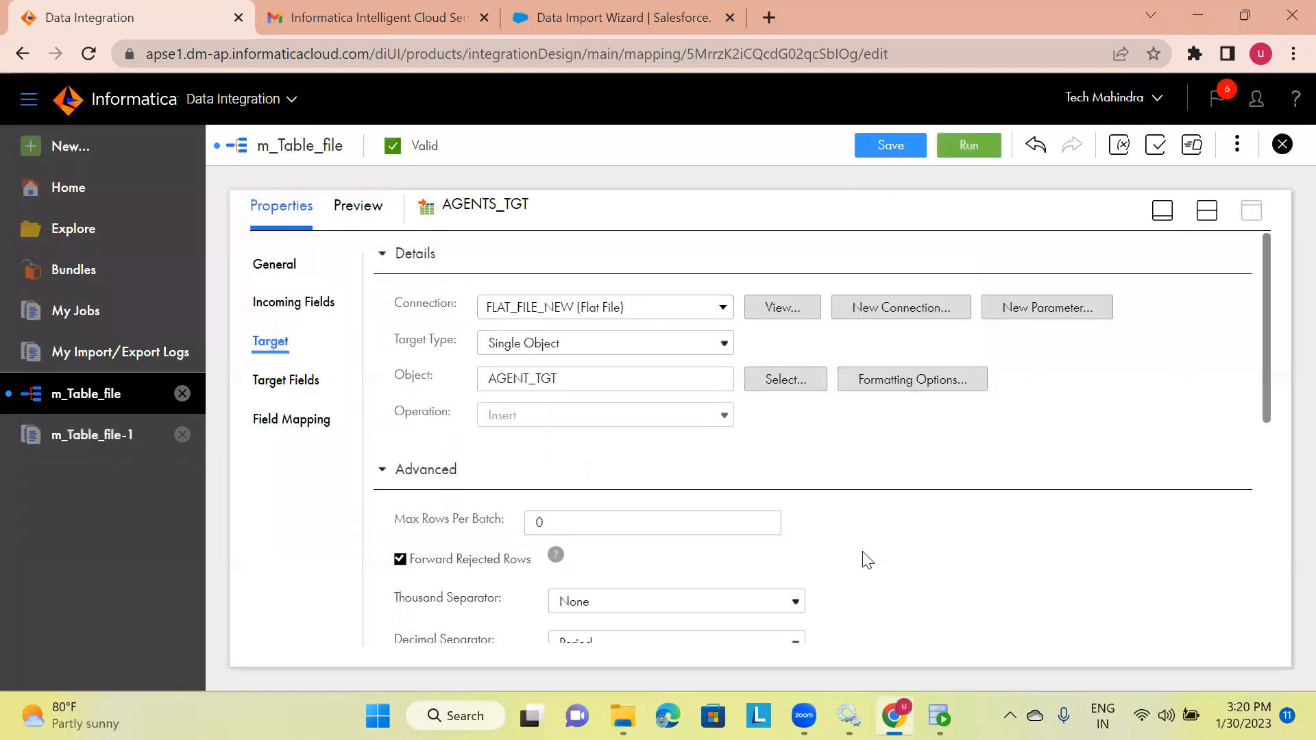